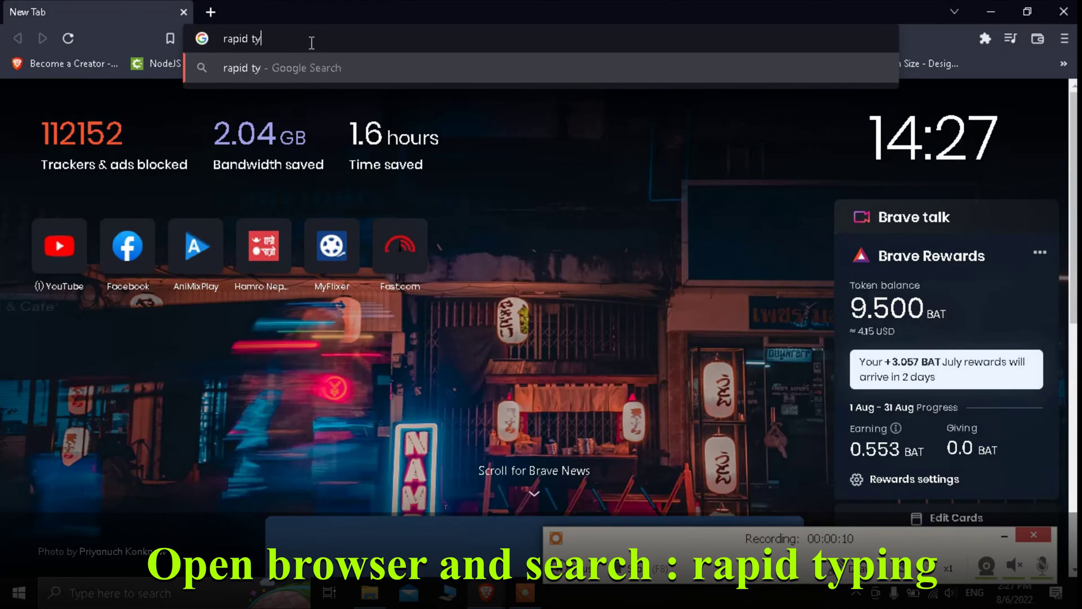
- Search the web for rapid typing, then open the RapidTyping 5.4 download page at its Setup for Windows section
key("Return")
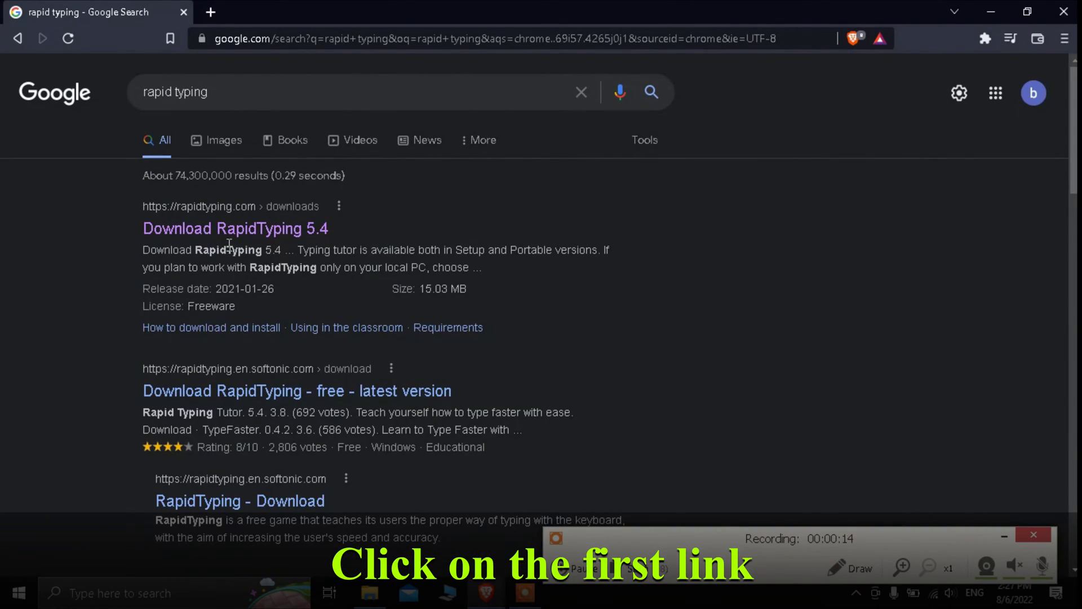
left_click(210, 231)
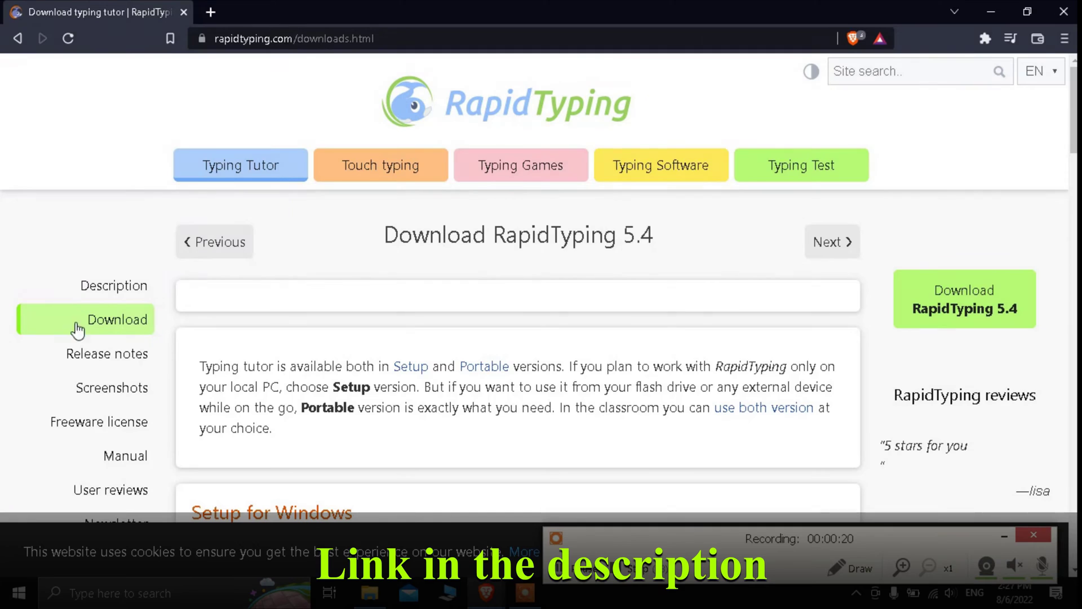
left_click(120, 328)
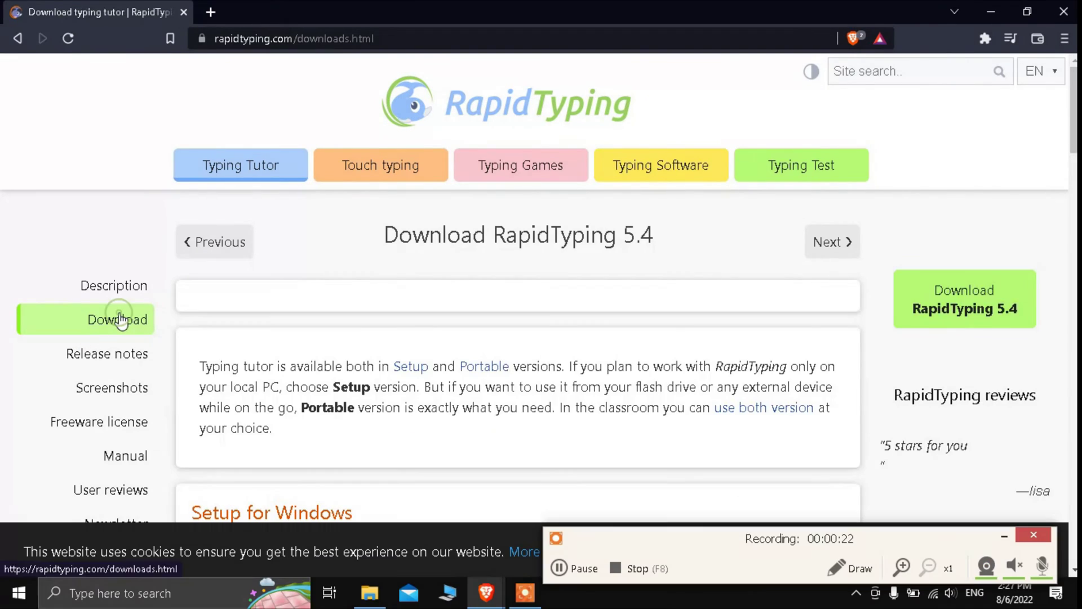
scroll(471, 311, "down", 5)
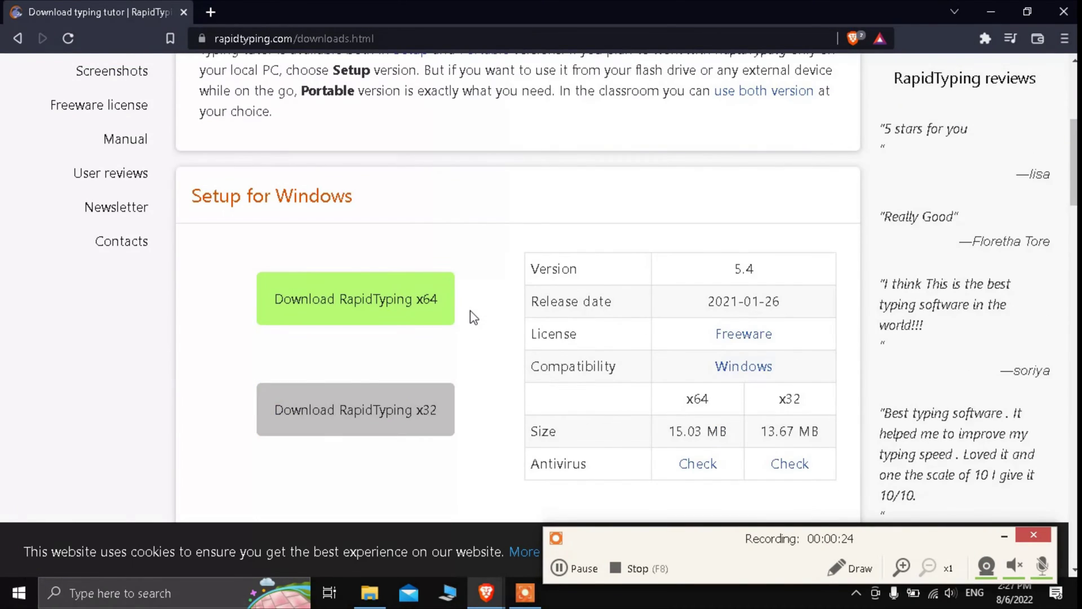
scroll(473, 316, "up", 1)
scroll(471, 322, "down", 3)
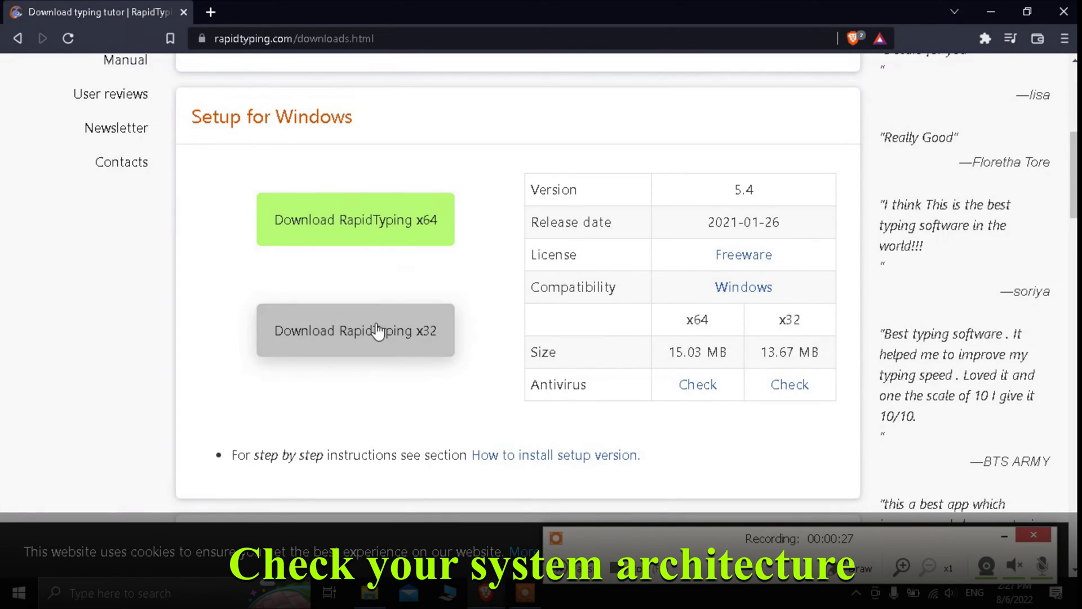
- Check the computer's system type in the properties of This PC, then close the system information
left_click(990, 11)
right_click(89, 343)
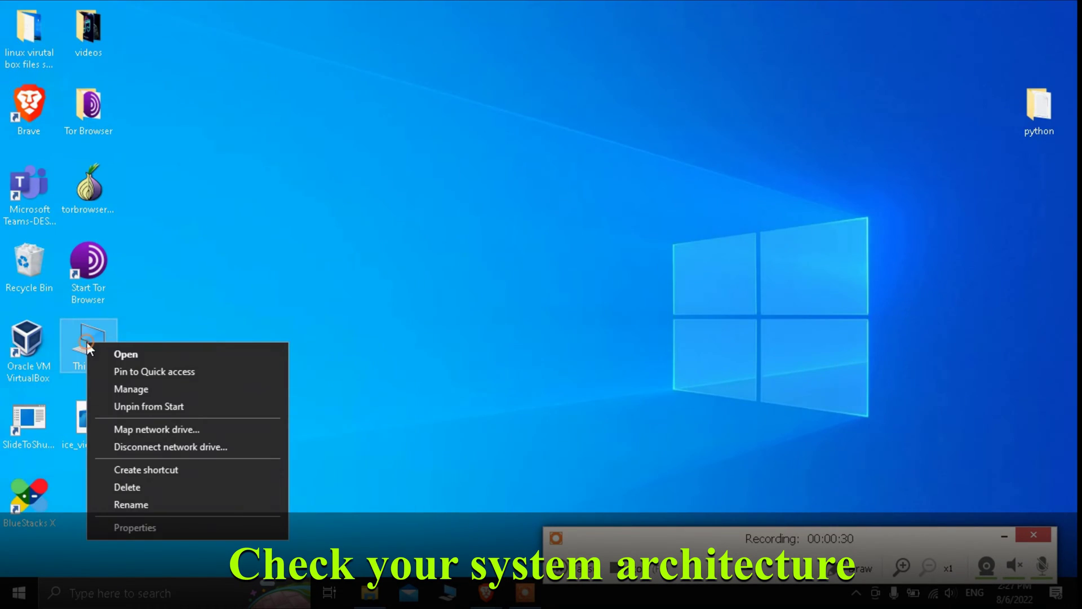
left_click(140, 525)
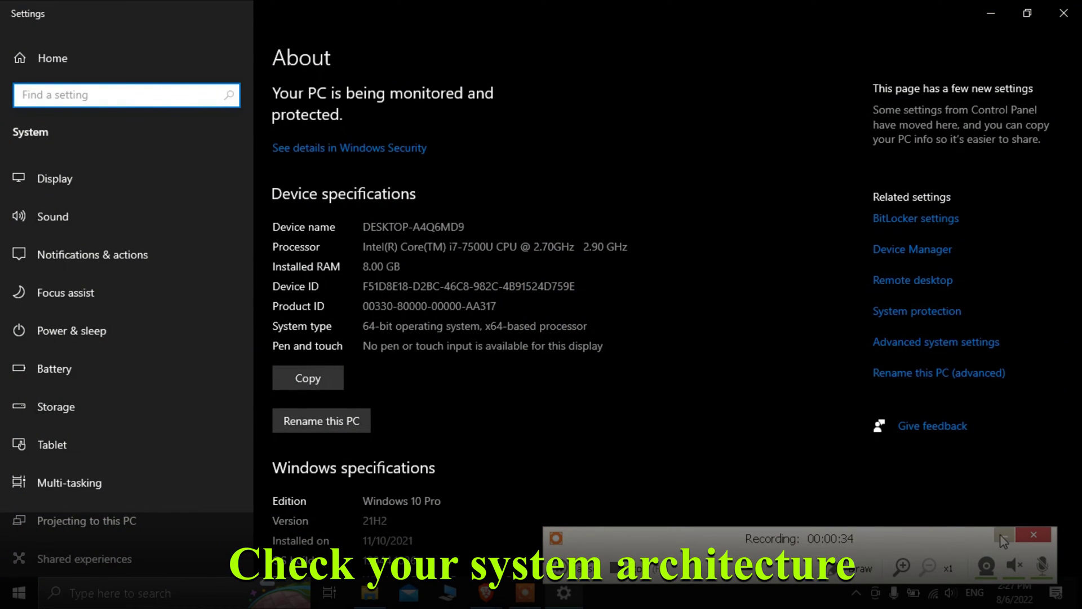
left_click(1000, 537)
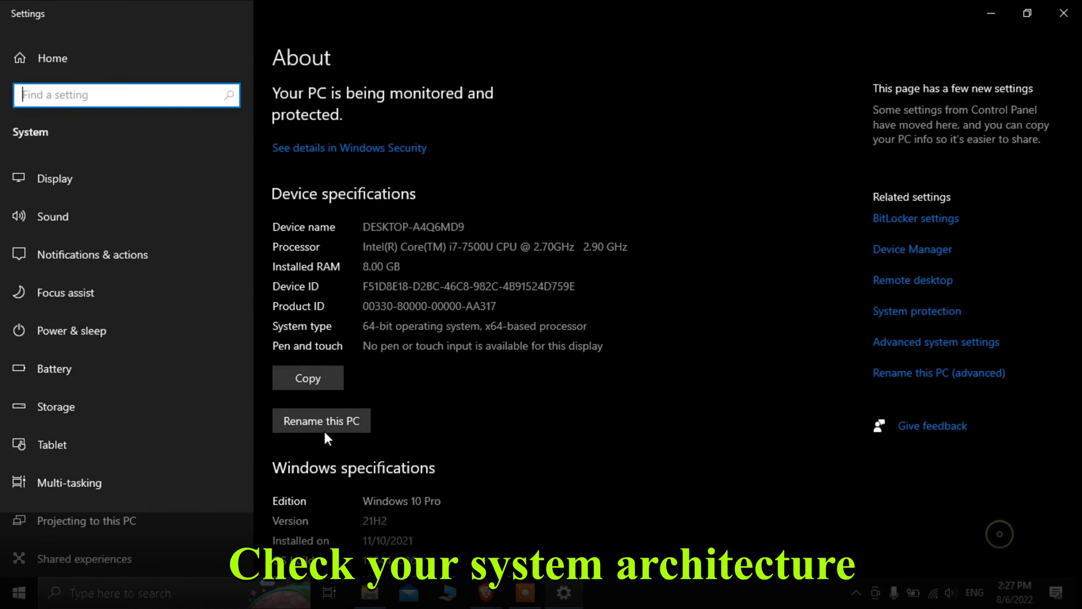
scroll(339, 367, "down", 5)
scroll(340, 369, "up", 5)
scroll(388, 220, "down", 3)
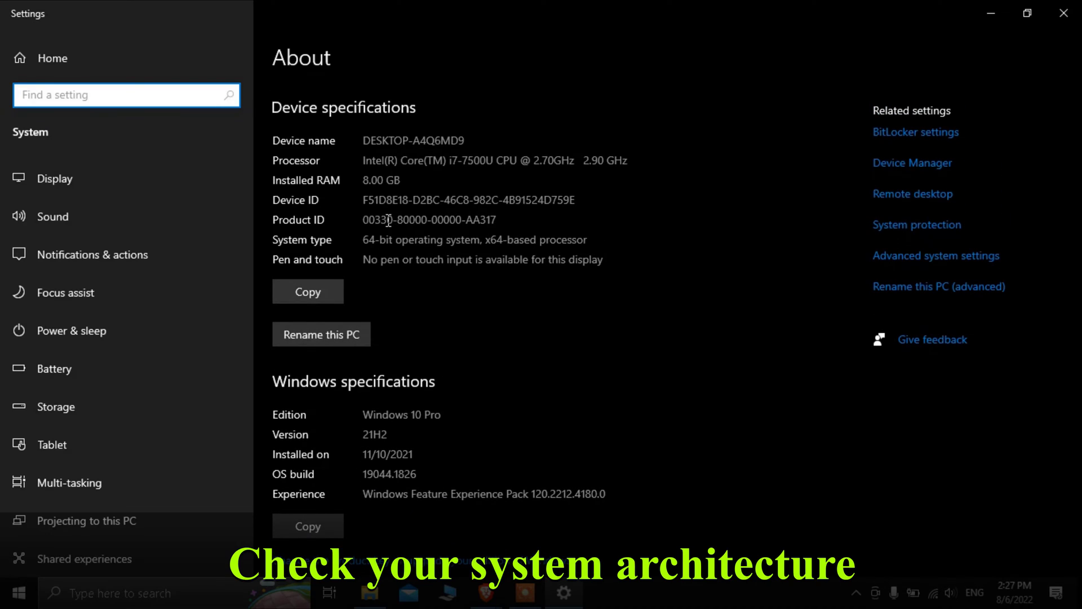
left_click(360, 239)
left_click(441, 243)
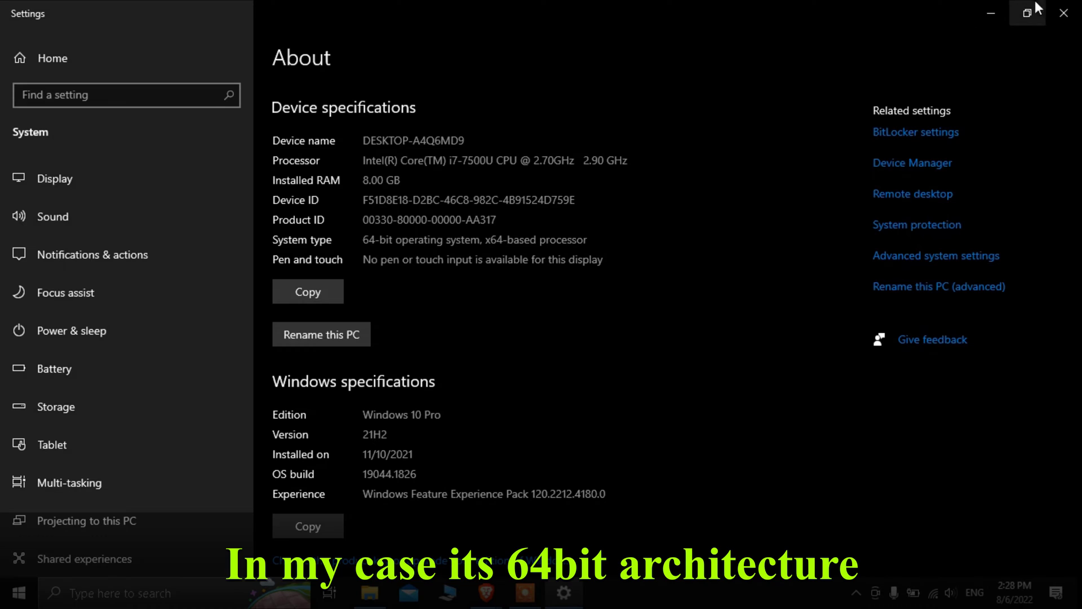
left_click(1063, 13)
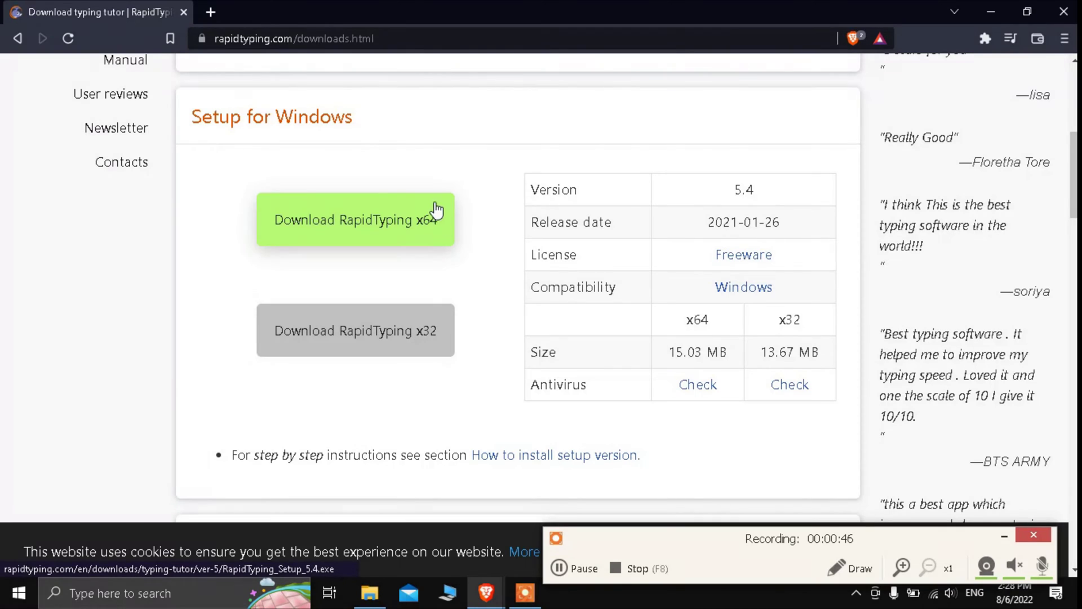
- Download the x64 setup of RapidTyping and save it as RapidTyping_Setup_5.4 in the Desktop folder
left_click(401, 228)
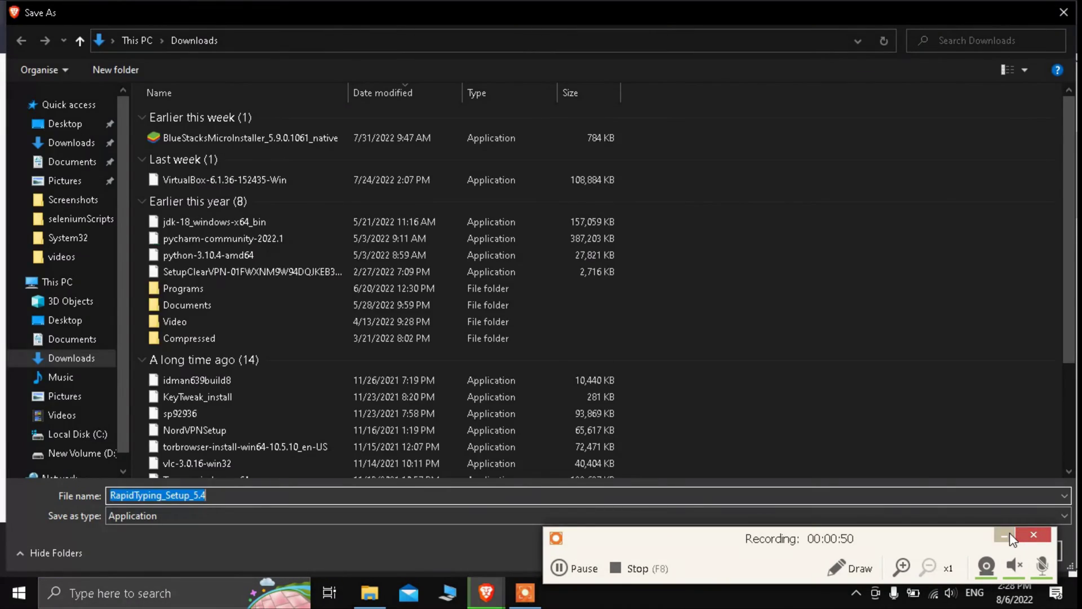
left_click(68, 104)
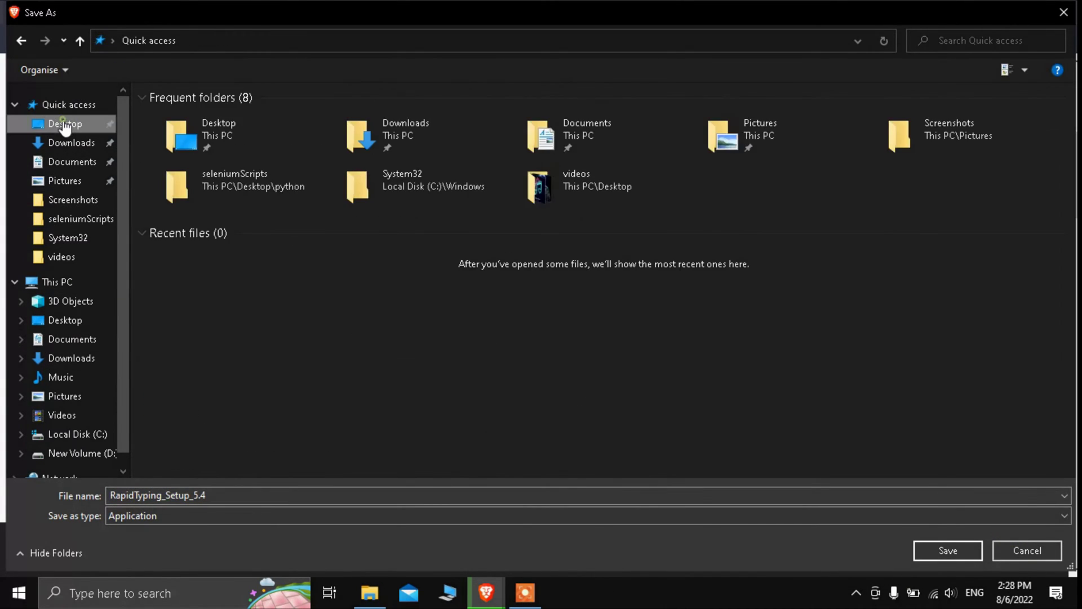
left_click(64, 123)
left_click(948, 550)
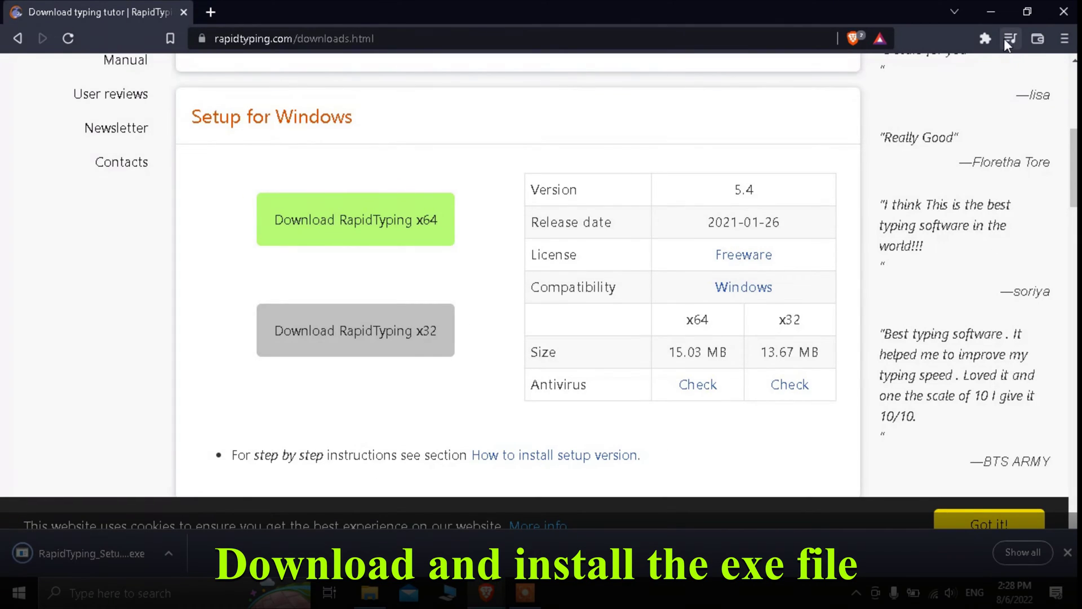
- Launch the downloaded RapidTyping_Setup_5.4 installer from the desktop
left_click(991, 11)
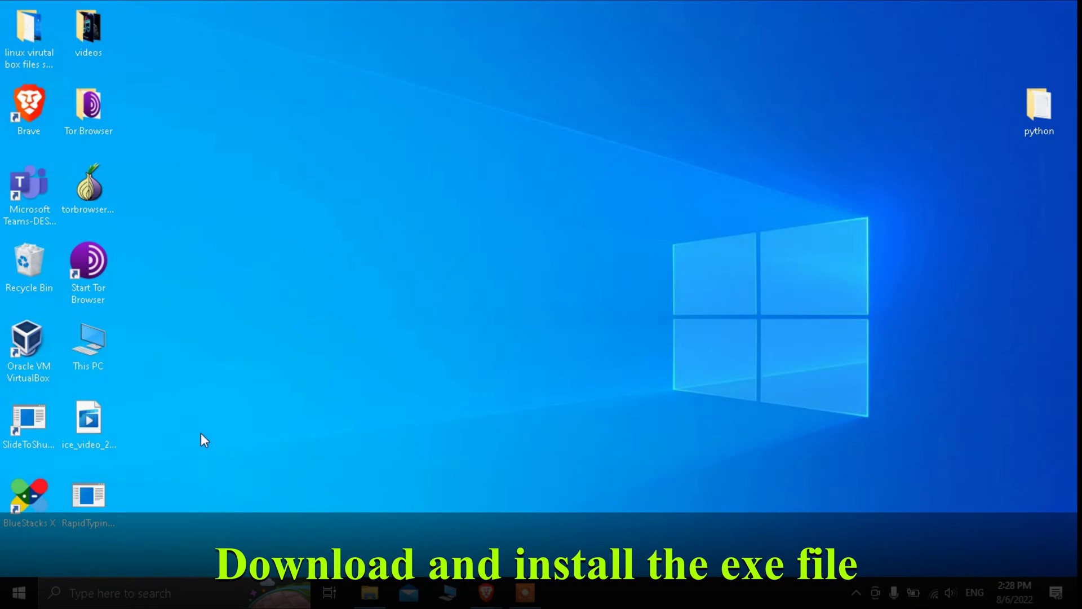
left_click(87, 502)
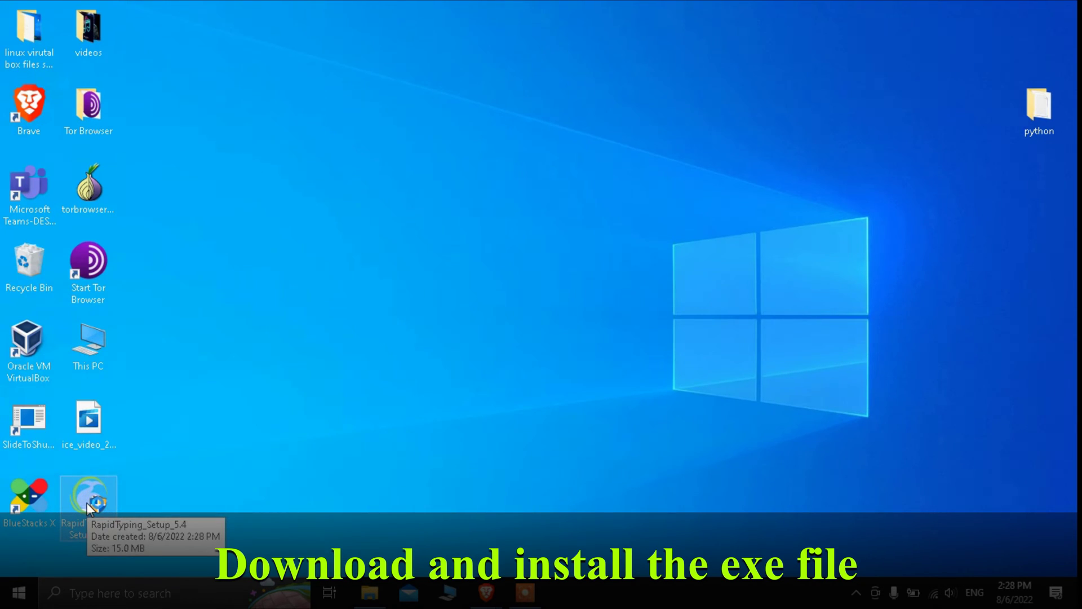
double_click(89, 505)
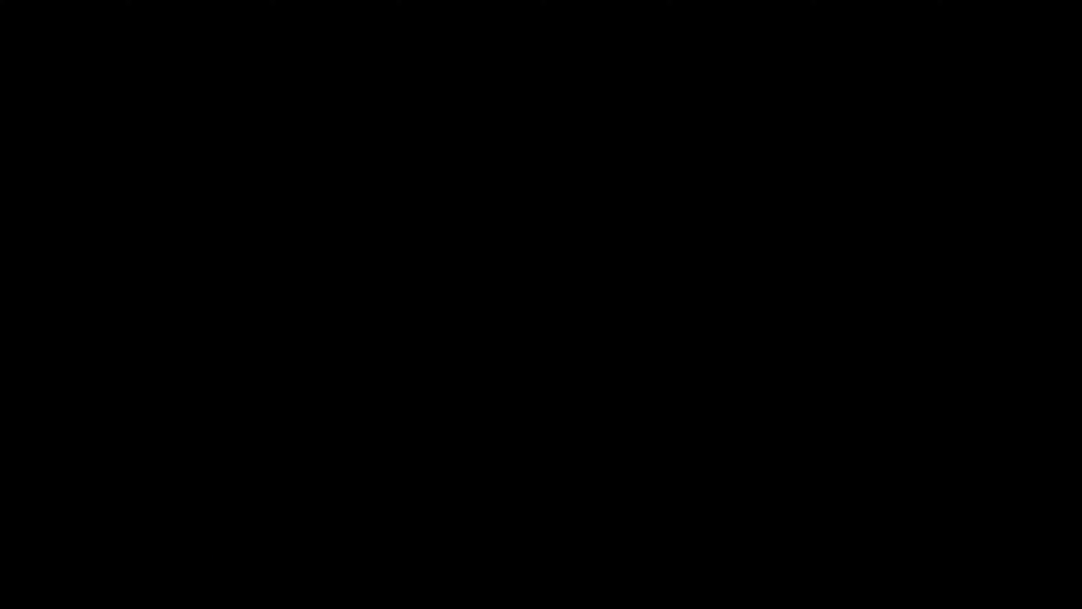
left_click(459, 401)
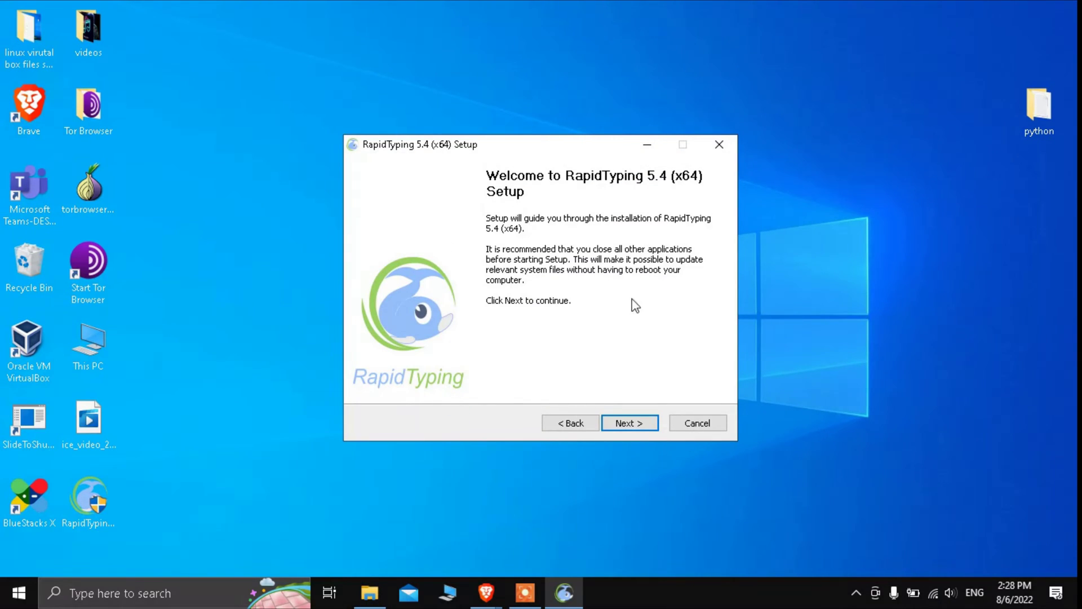
- Accept the license and install RapidTyping as a personal installation in C:\Program Files\RapidTyping 5 with desktop and Quick Launch icons, then run it
left_click(624, 422)
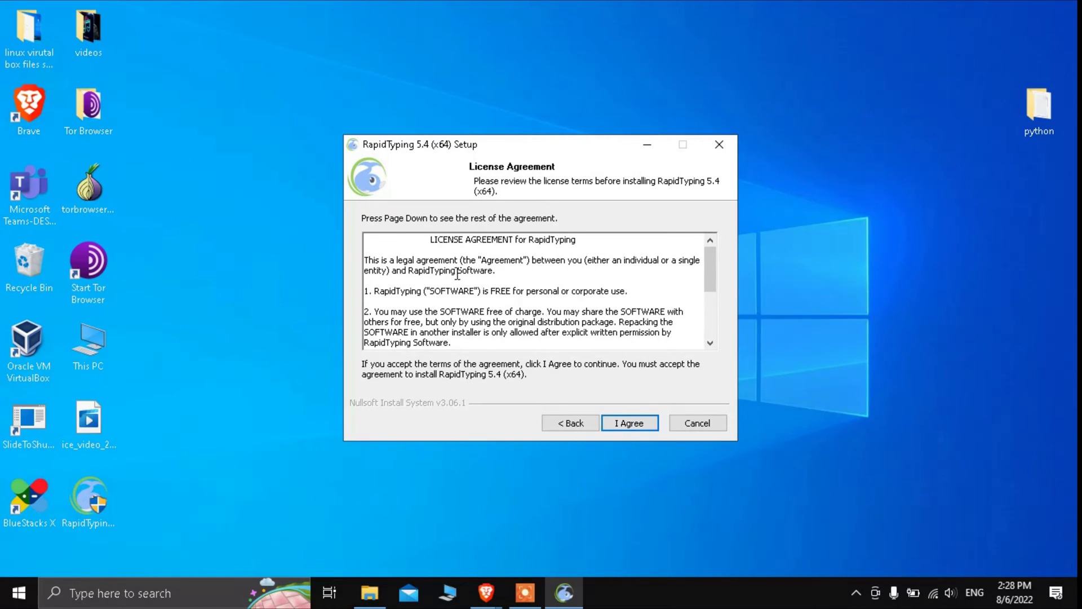
left_click(626, 425)
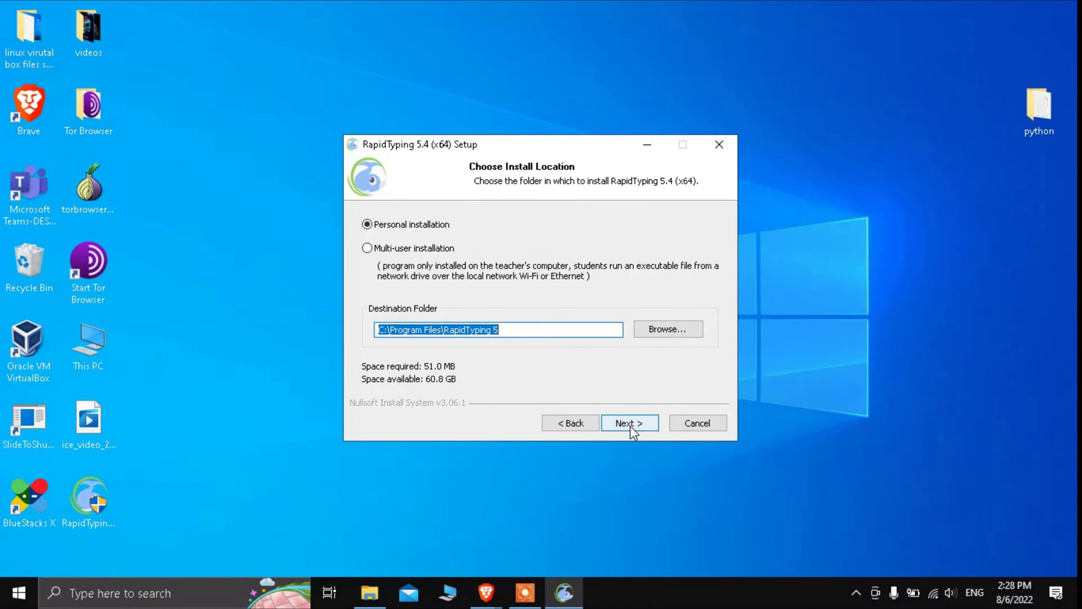
left_click(630, 425)
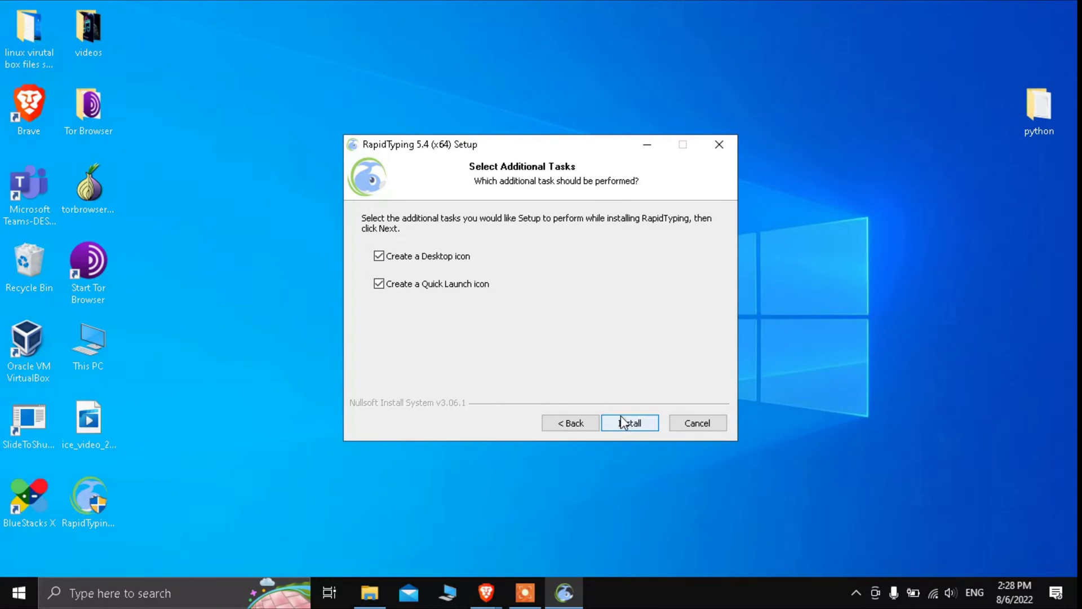
left_click(626, 423)
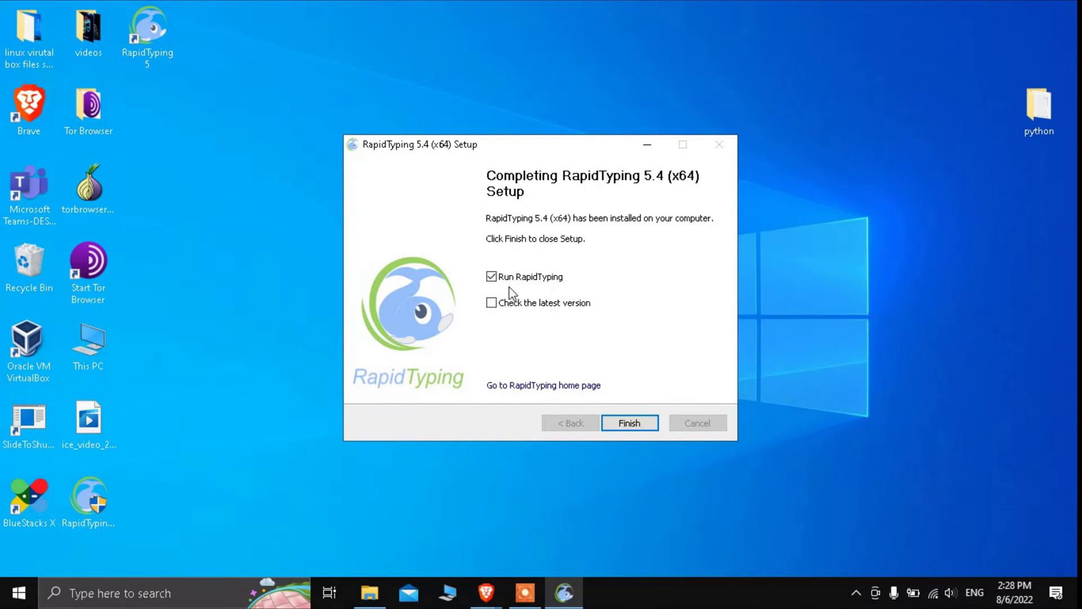
left_click(641, 425)
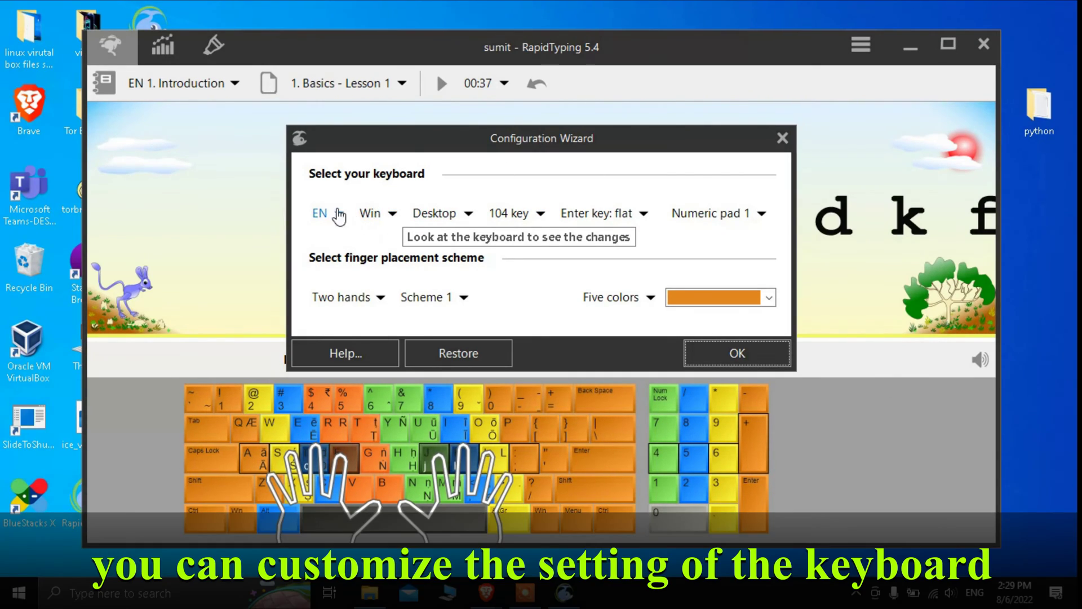
- Examine the available keyboard language, system, form, key count, Enter key and numeric pad options in the Configuration Wizard
left_click(339, 215)
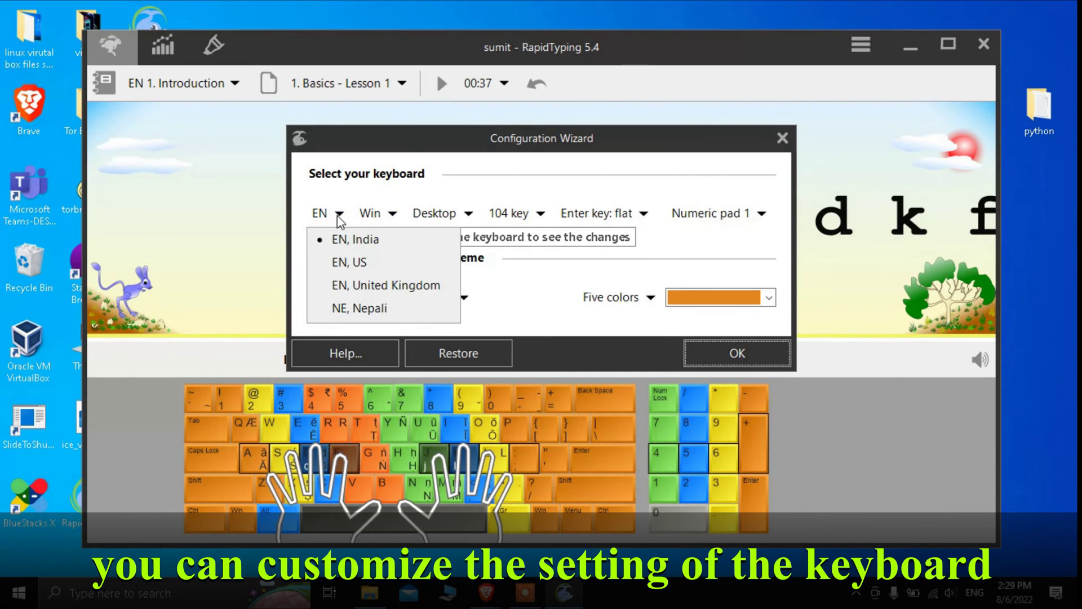
left_click(393, 213)
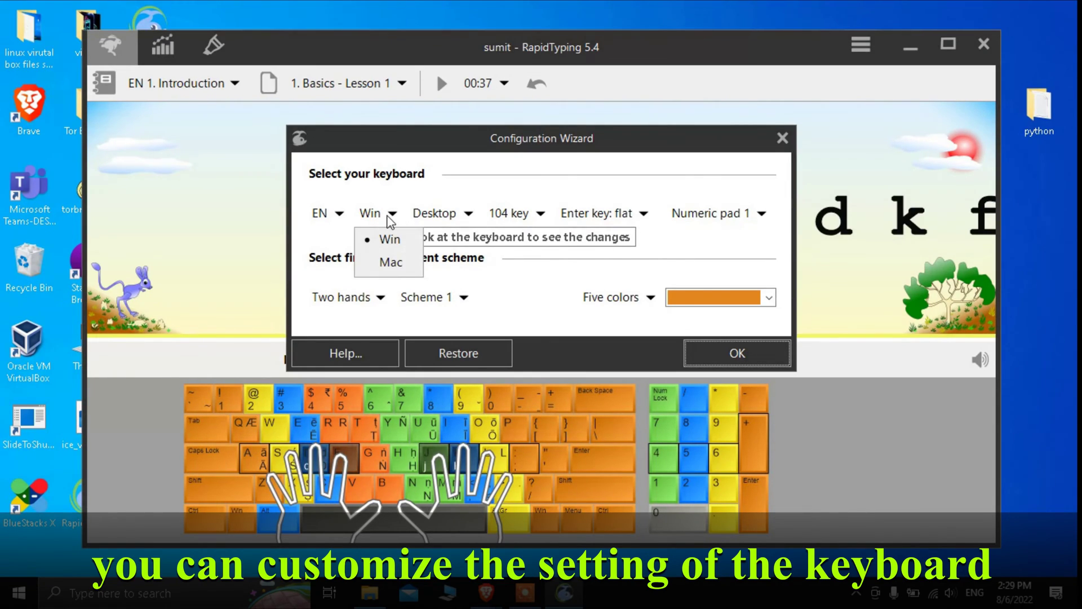
left_click(469, 215)
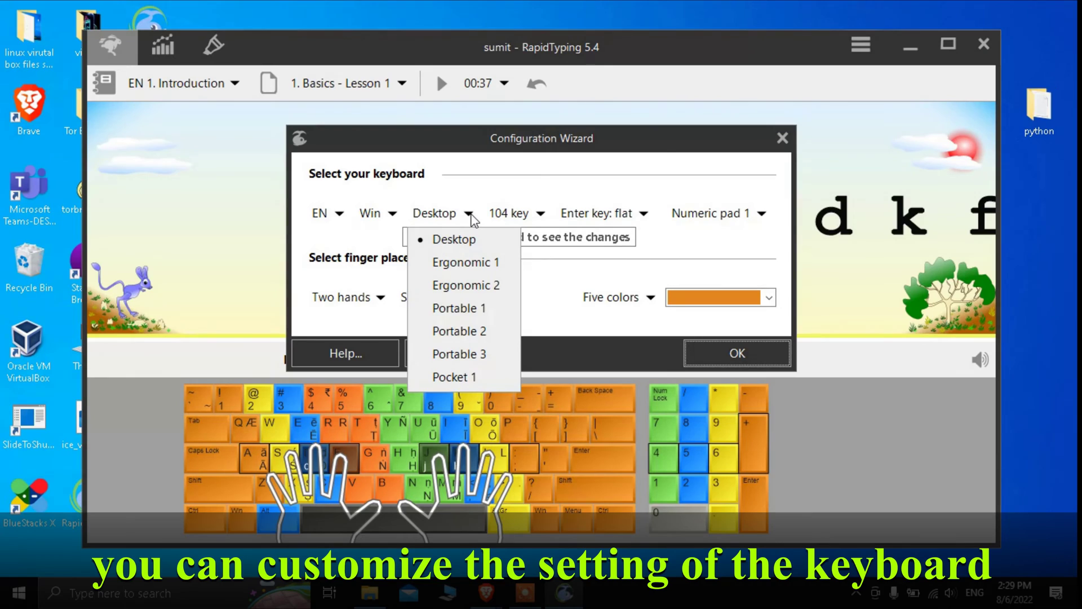
left_click(535, 214)
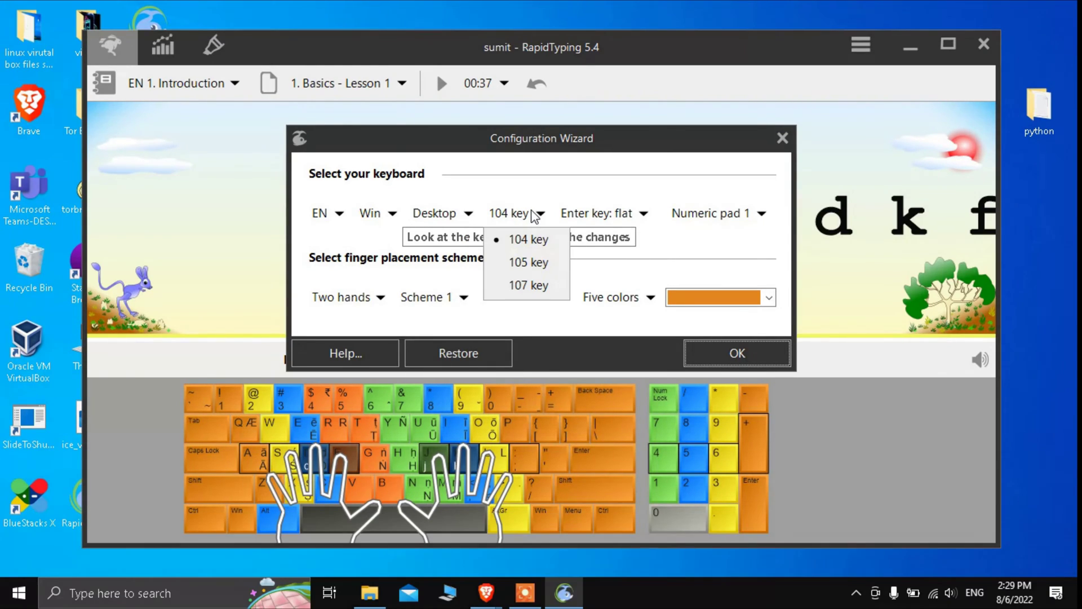
left_click(609, 213)
left_click(609, 213)
left_click(711, 215)
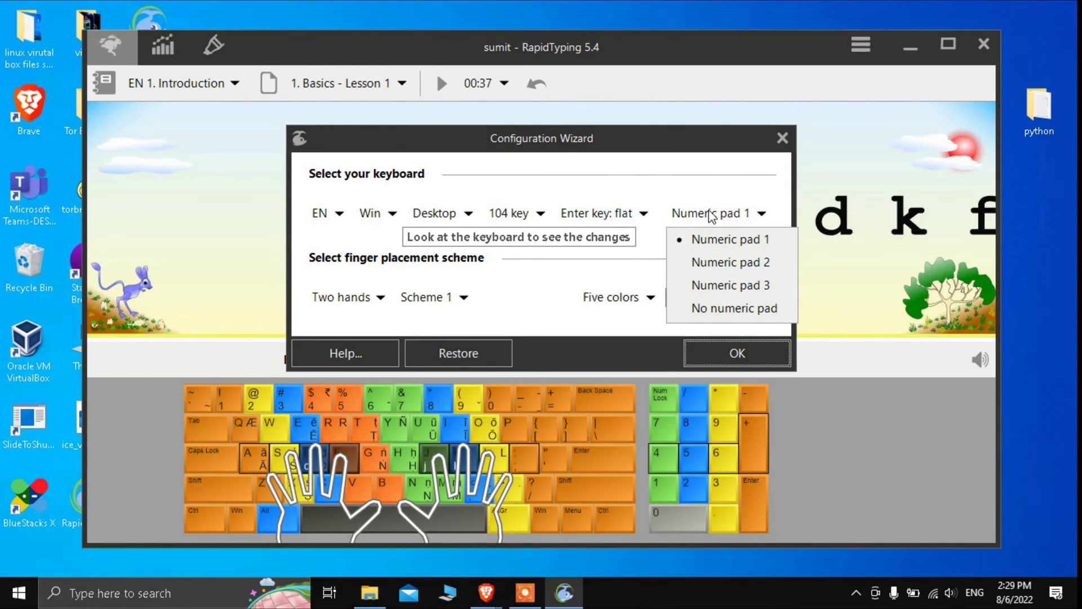
left_click(588, 277)
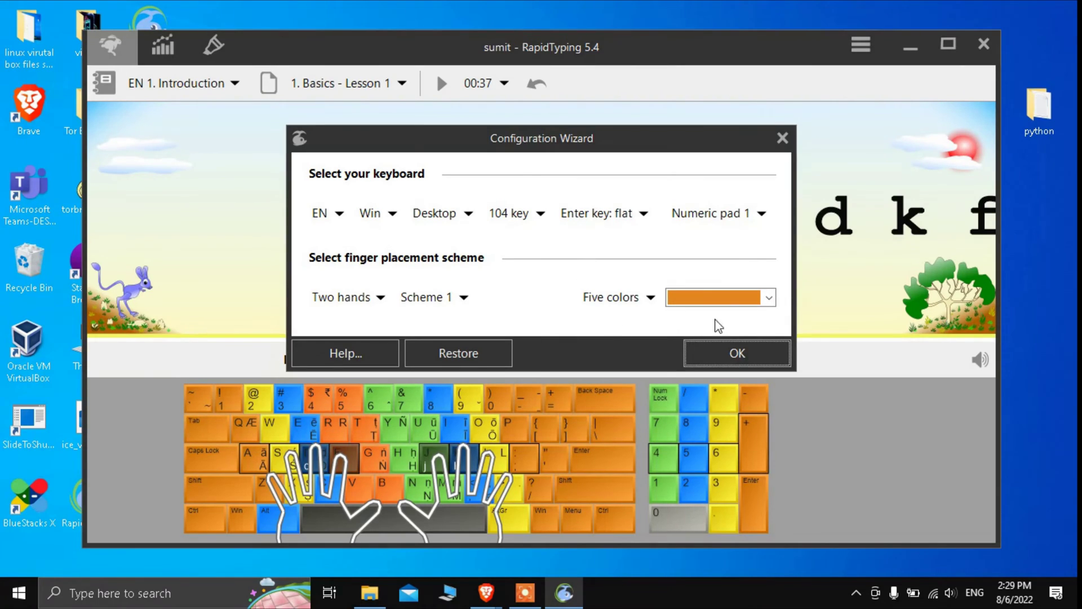
- Try the black, pink and light grey keyboard colours in the finger placement scheme
left_click(765, 299)
left_click(739, 327)
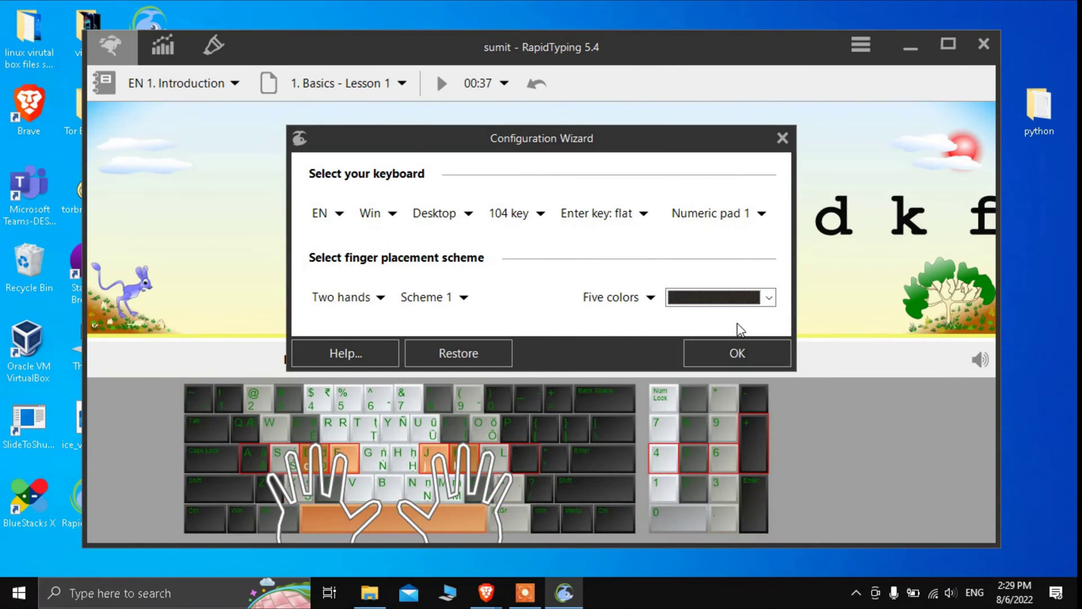
left_click(719, 299)
left_click(704, 352)
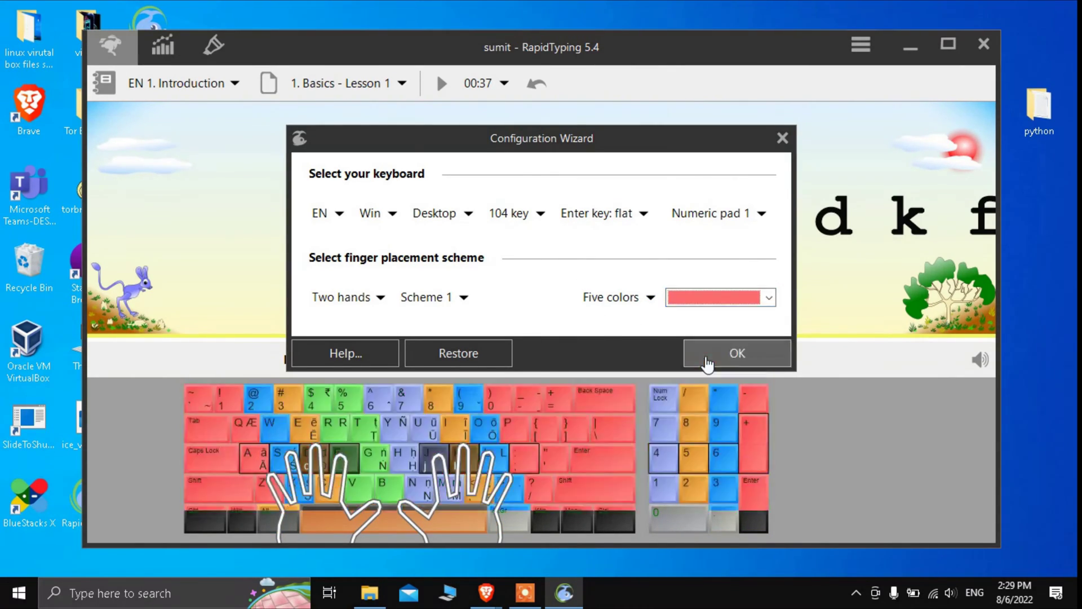
left_click(738, 297)
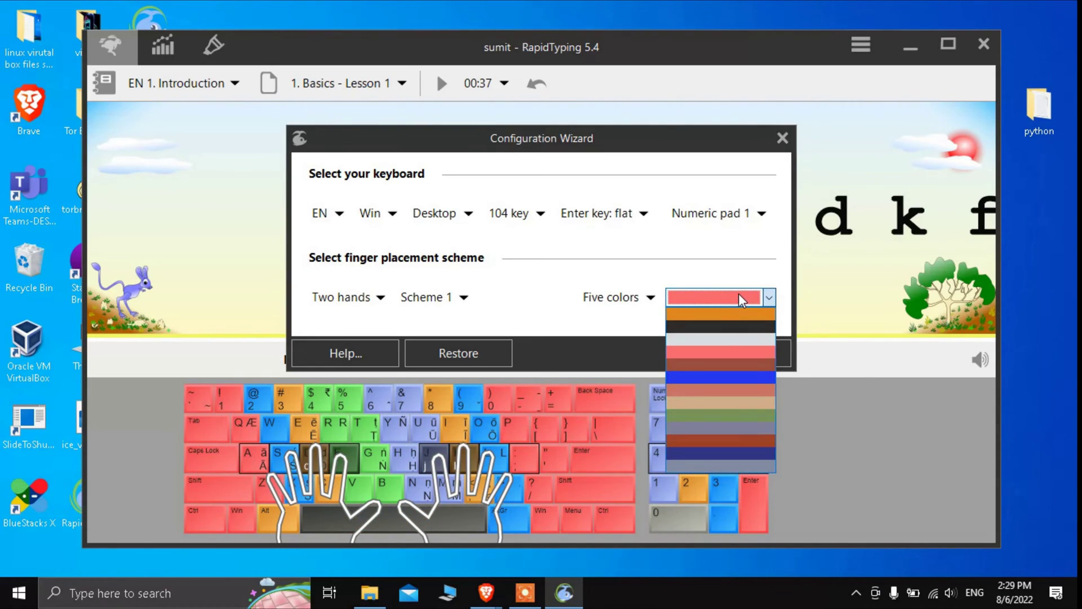
left_click(722, 340)
- Set the keyboard colour of the finger placement scheme to orange and accept the configuration
left_click(745, 299)
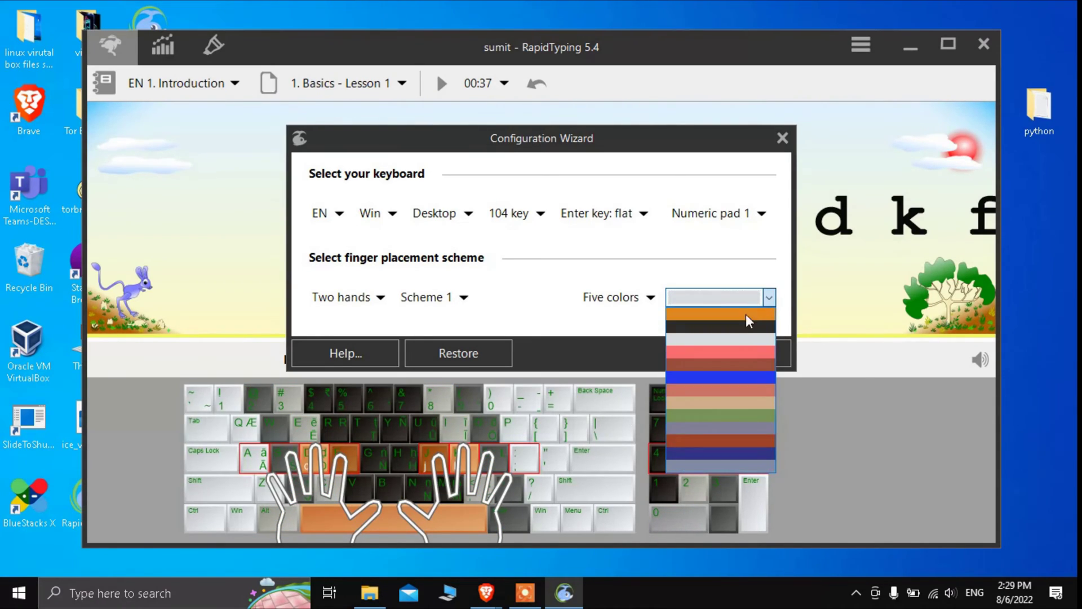
left_click(739, 316)
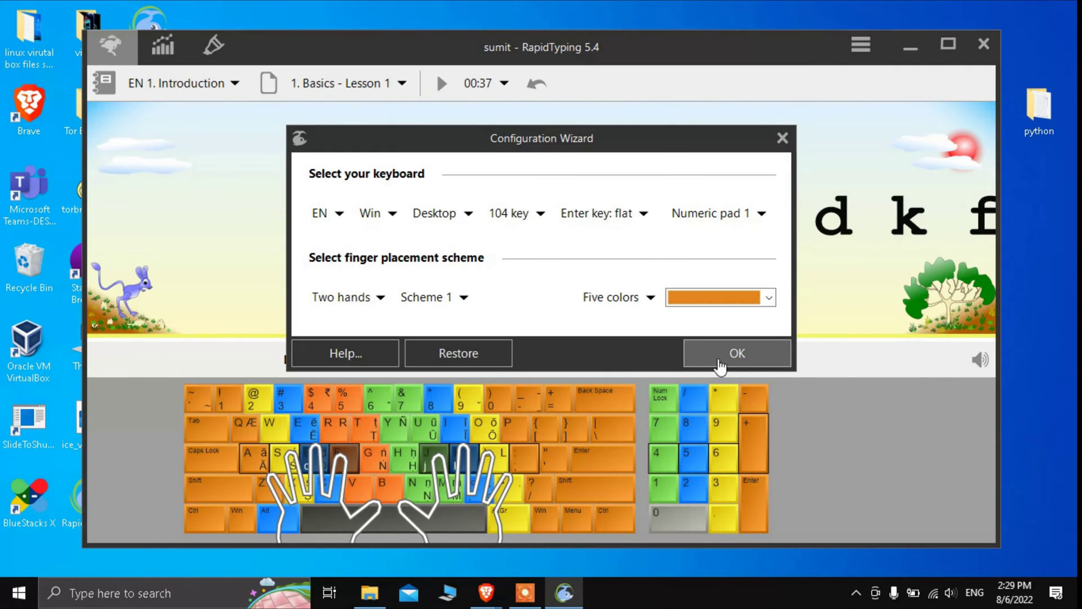
left_click(723, 361)
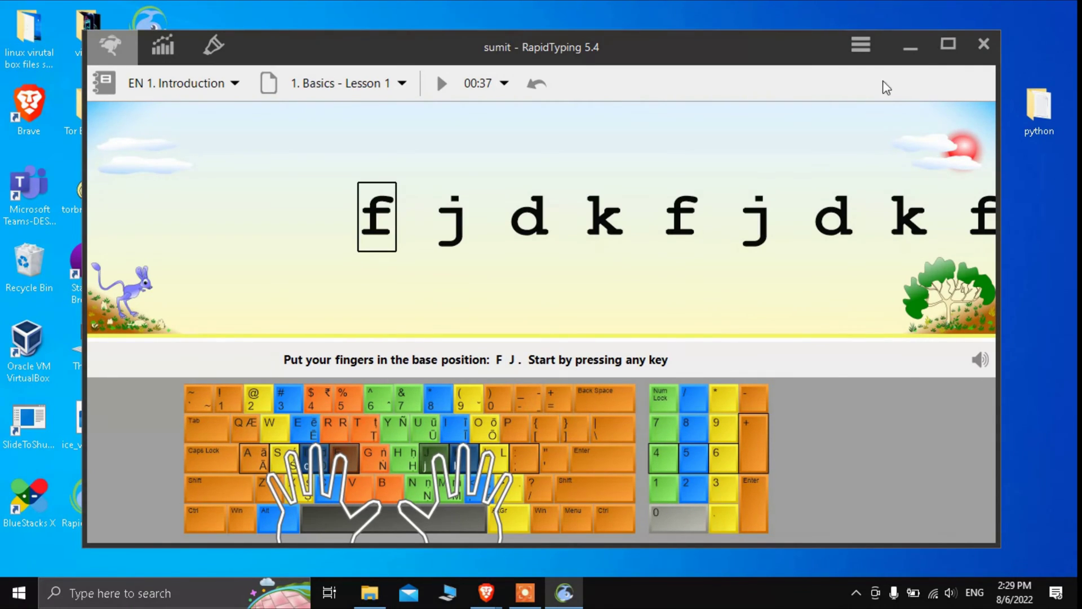
- Maximize the window and examine the available courses and the lesson lists for Basics, Shift keys and Numeric pad
left_click(948, 45)
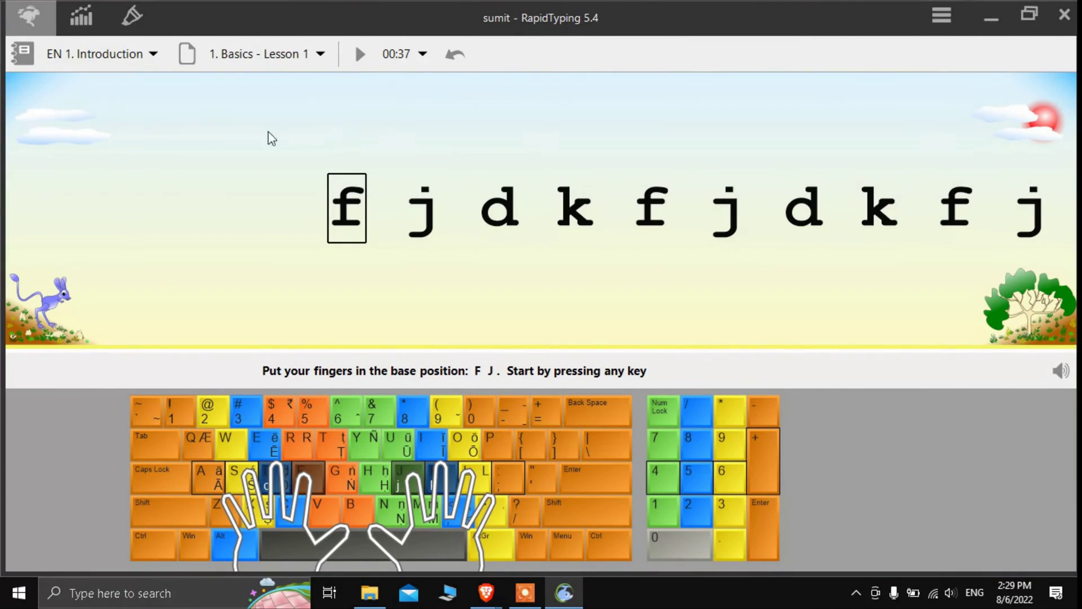
left_click(159, 59)
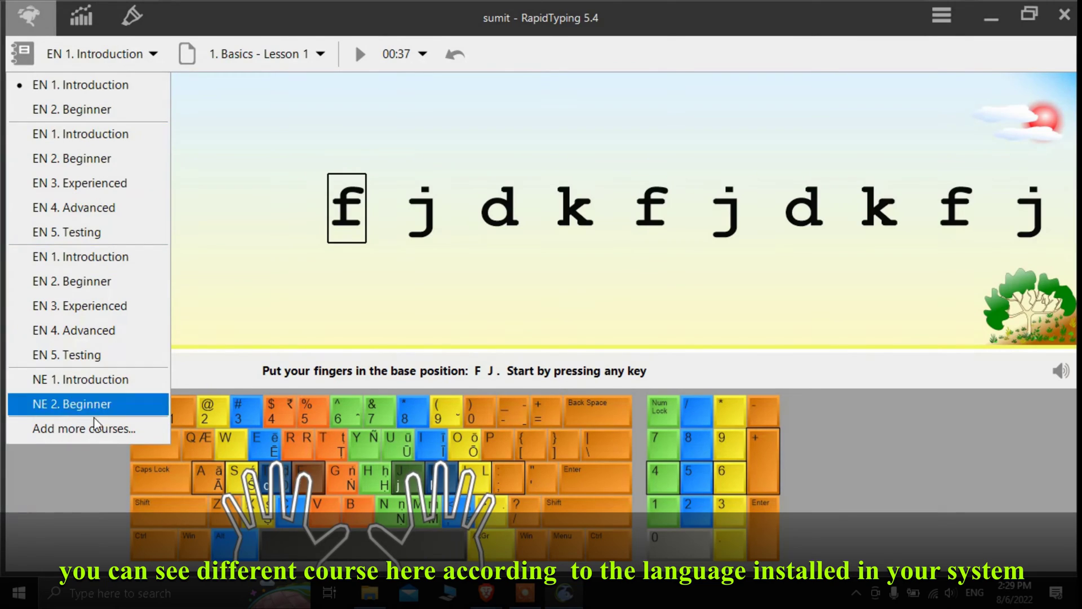
left_click(237, 132)
left_click(333, 55)
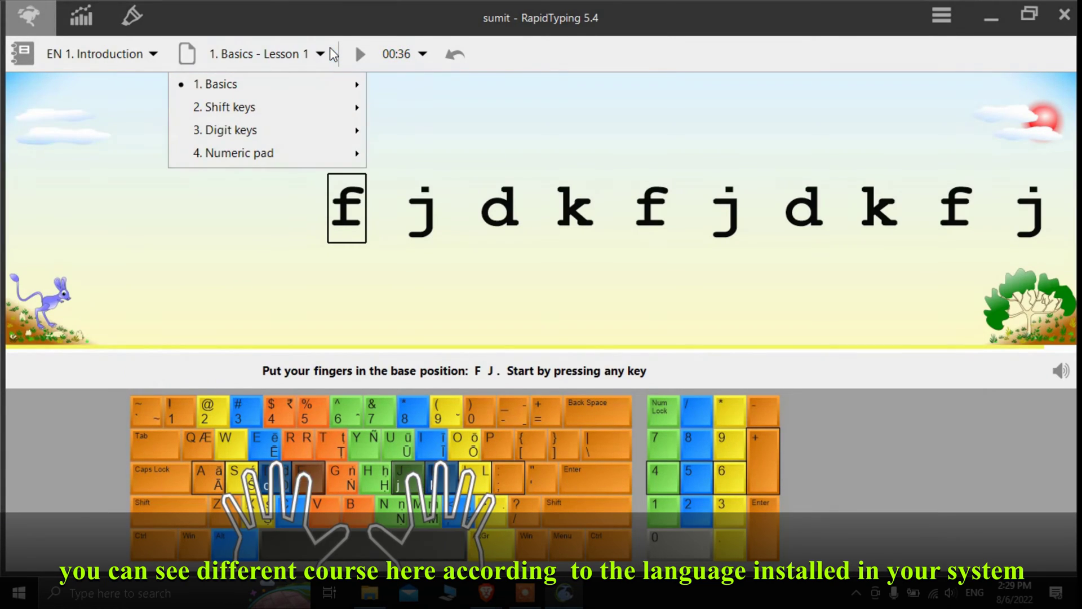
mouse_move(322, 91)
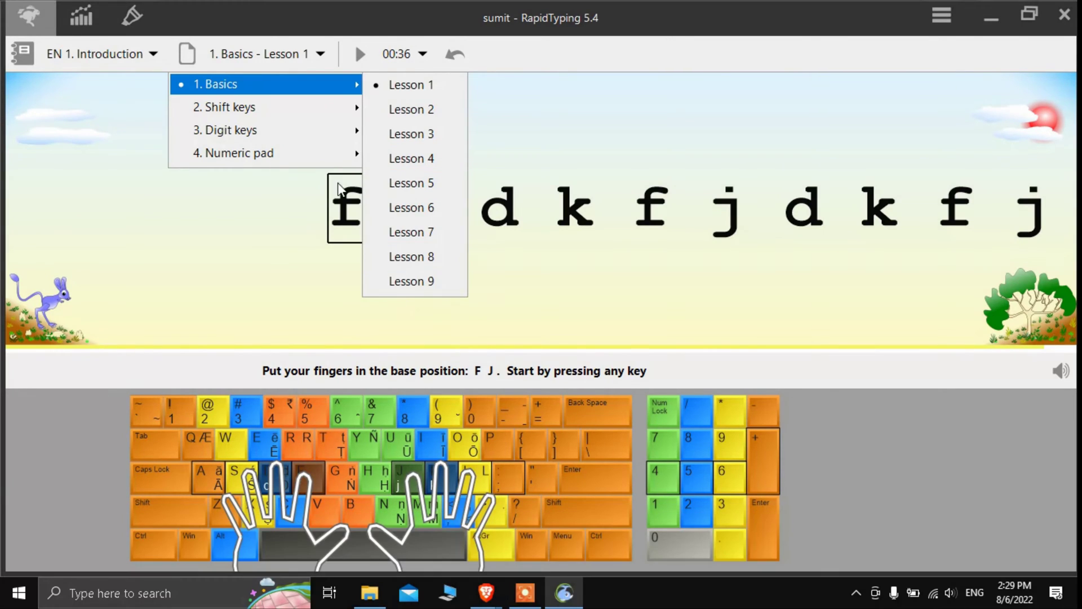
mouse_move(333, 116)
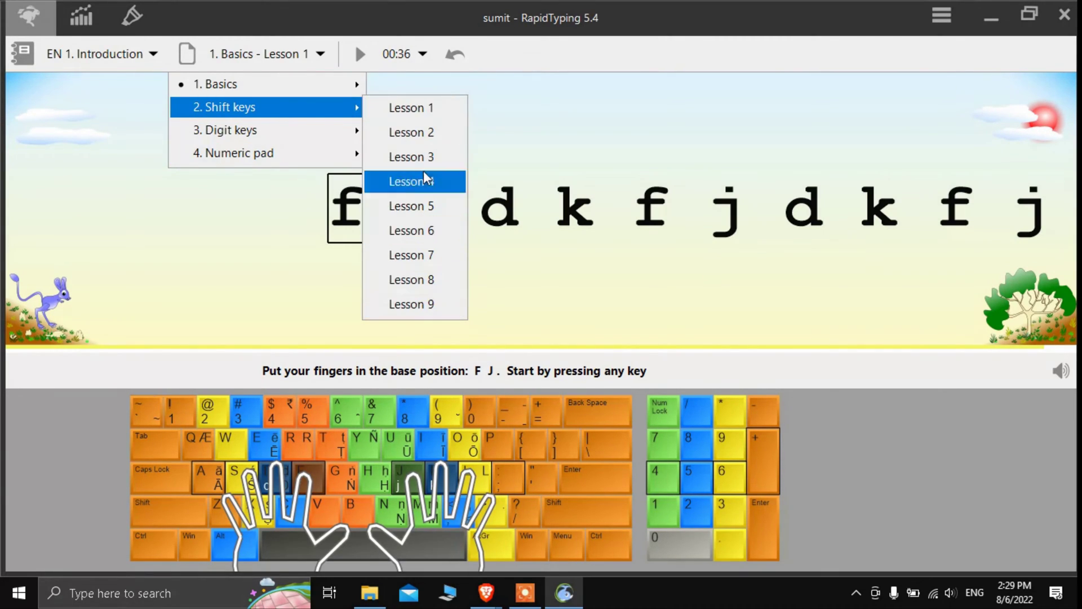
mouse_move(313, 157)
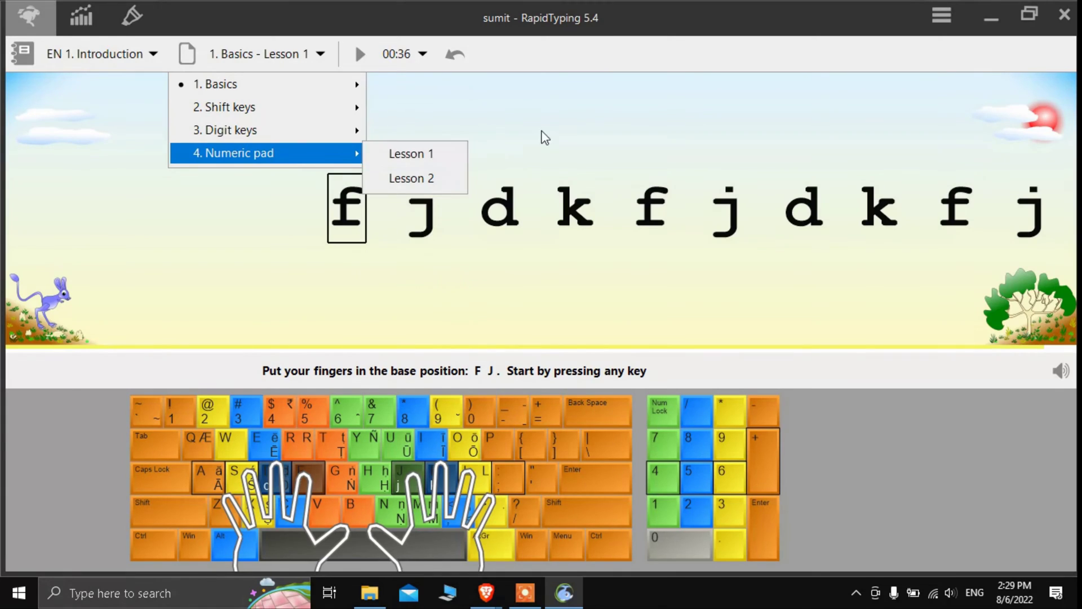
left_click(544, 137)
- Review the keyboard type and finger placement scheme settings and accept them
left_click(940, 16)
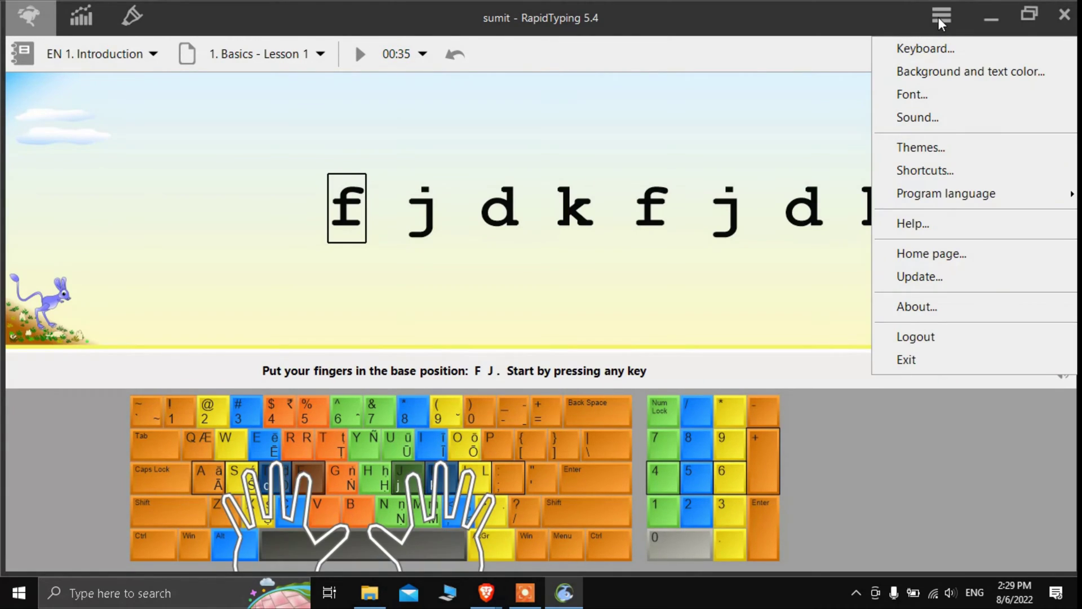
left_click(923, 41)
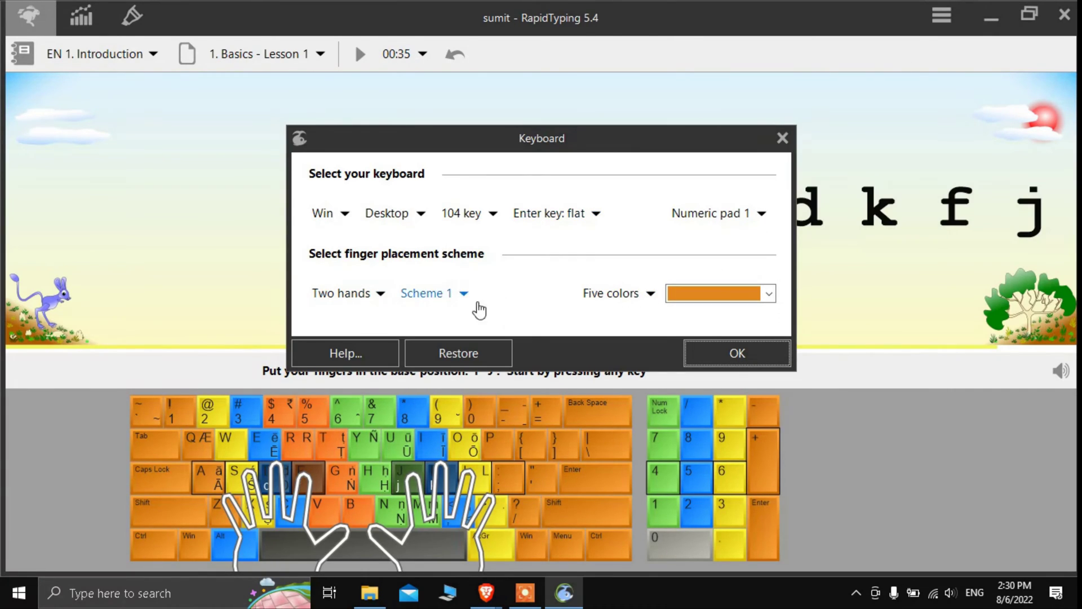
left_click(737, 353)
- Try the Marine, Dark, Animation and Blank paper schemes for the lesson's background and text colour
left_click(942, 17)
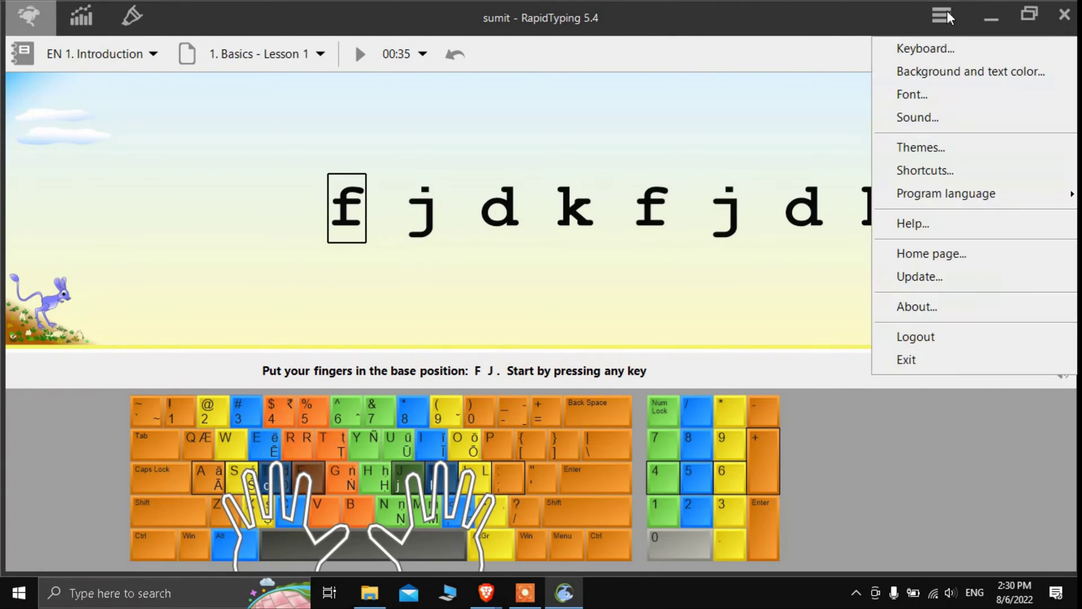
left_click(927, 71)
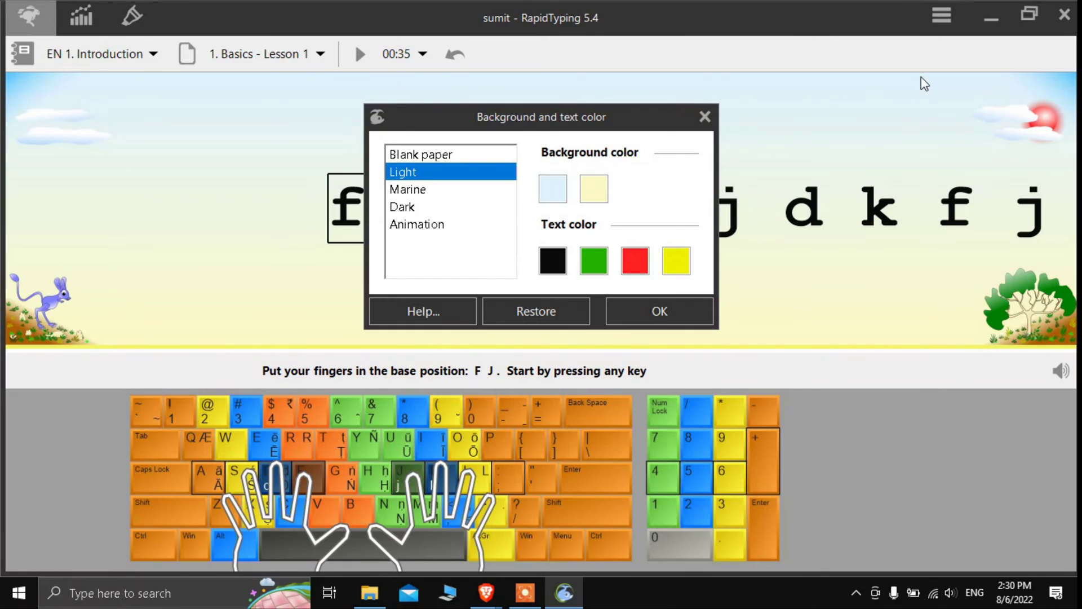
left_click_drag(454, 118, 782, 222)
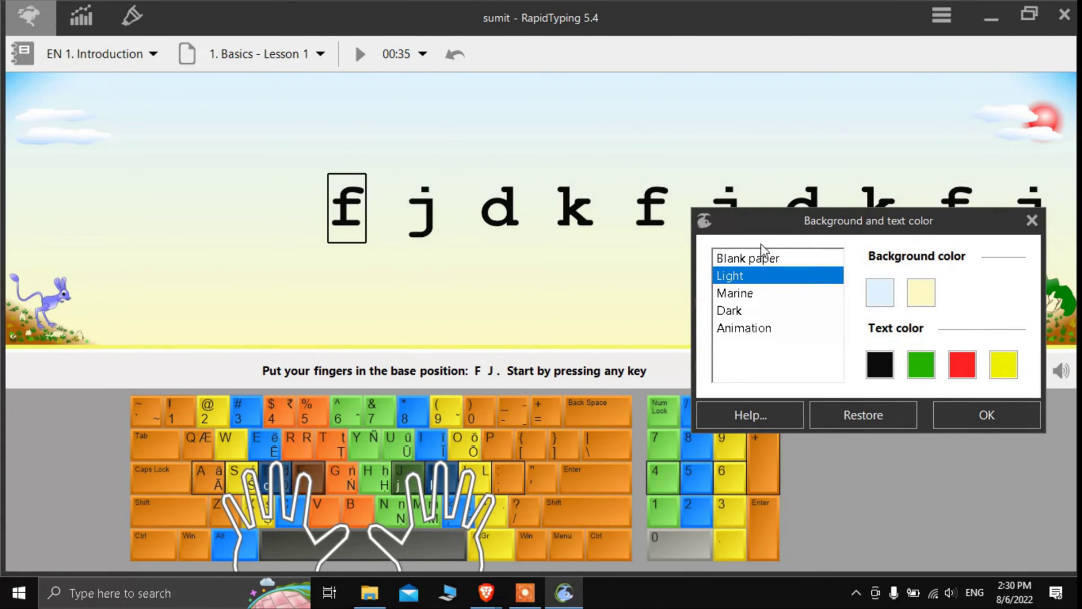
left_click(727, 293)
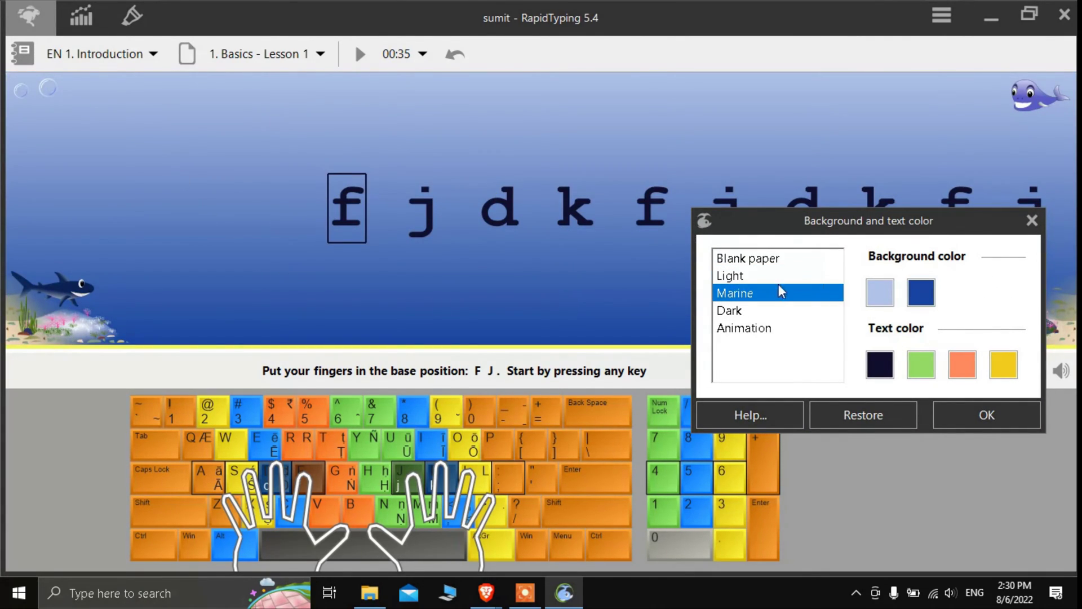
left_click(731, 312)
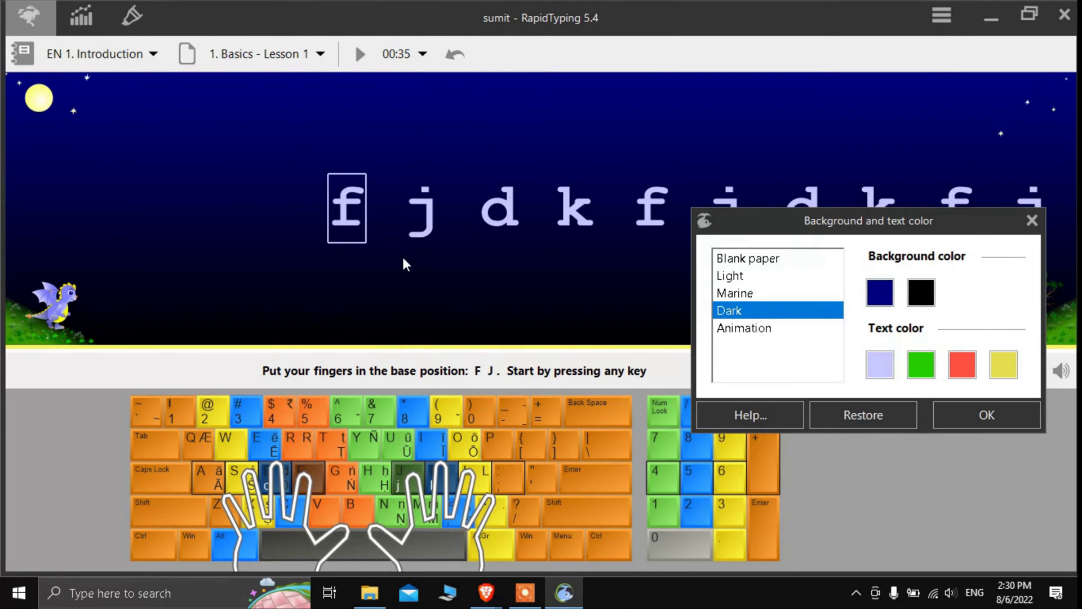
left_click(764, 332)
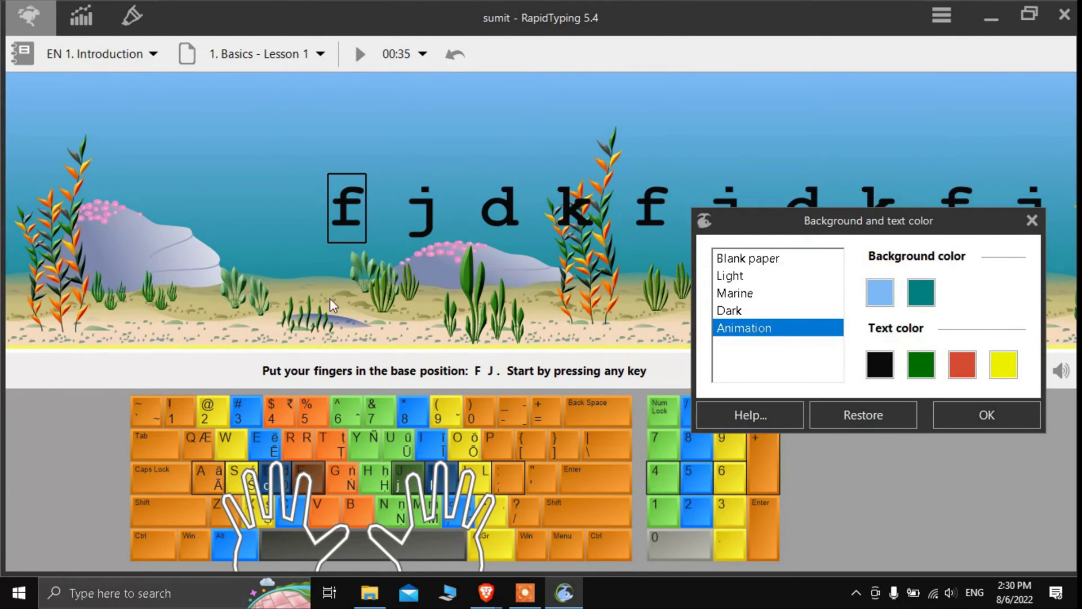
left_click(761, 260)
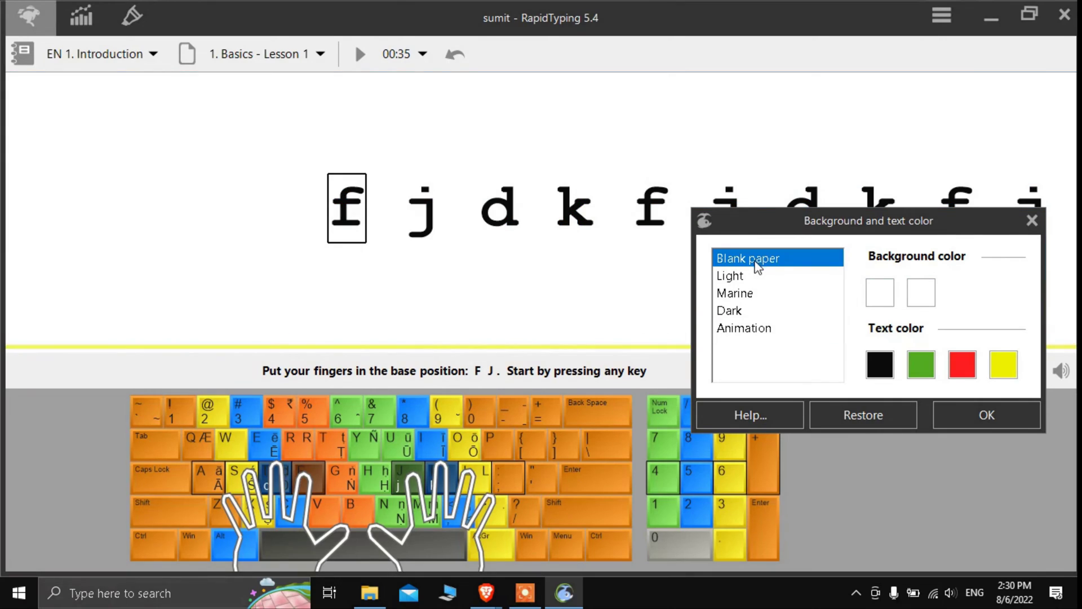
- Set the lesson background to the Light scheme and accept its pale yellow background colour and black text colour
left_click(745, 280)
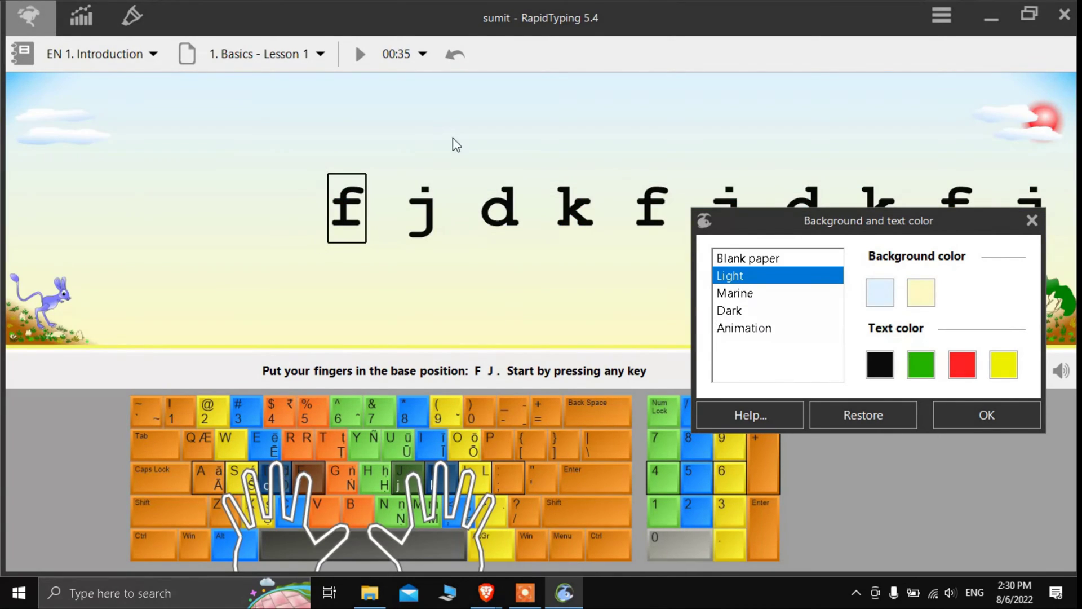
left_click(918, 292)
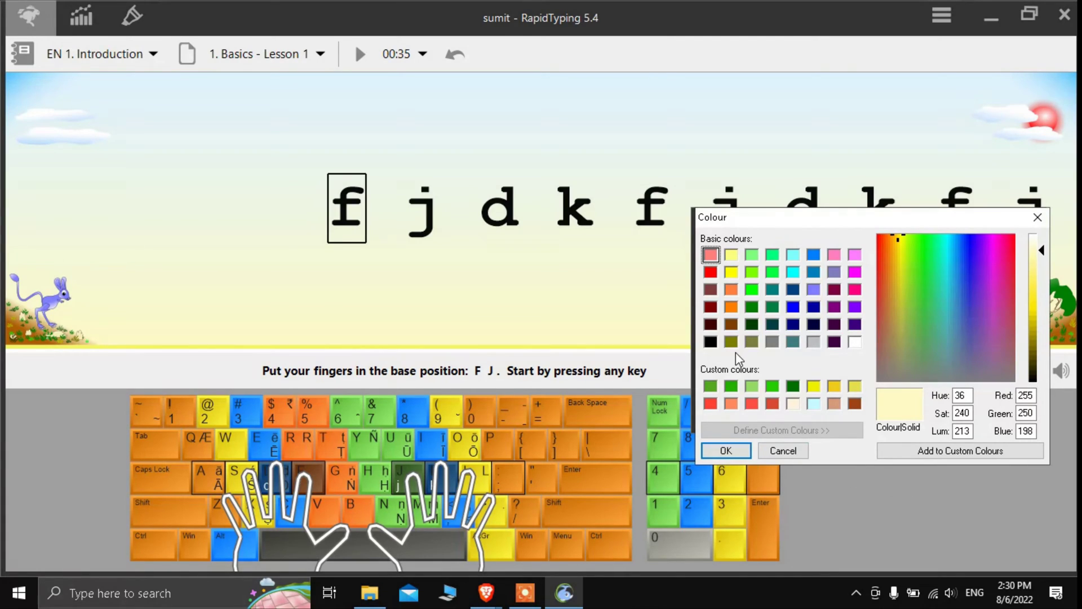
left_click(726, 451)
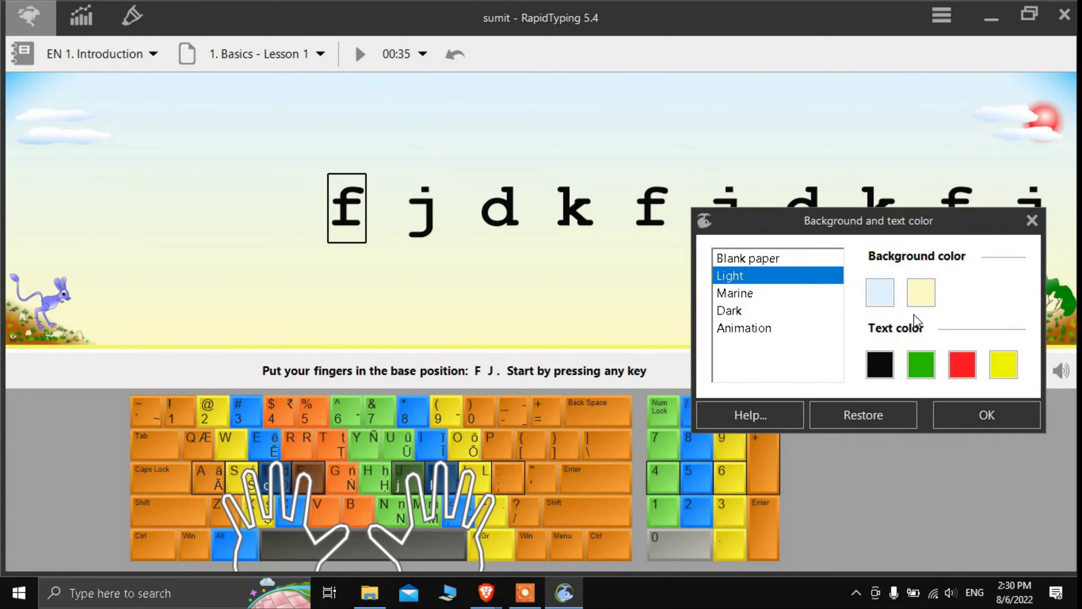
left_click(880, 364)
left_click(734, 453)
left_click(987, 415)
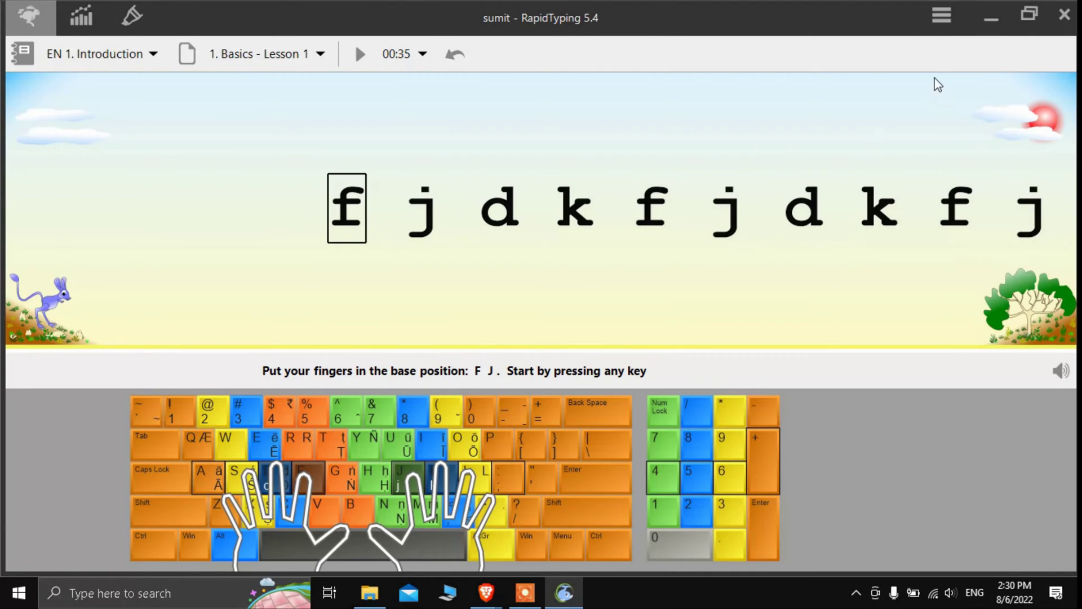
- Try Curlz MT and Dubai Medium as the lesson font, keeping the lesson text uncovered by the Font dialog
left_click(941, 15)
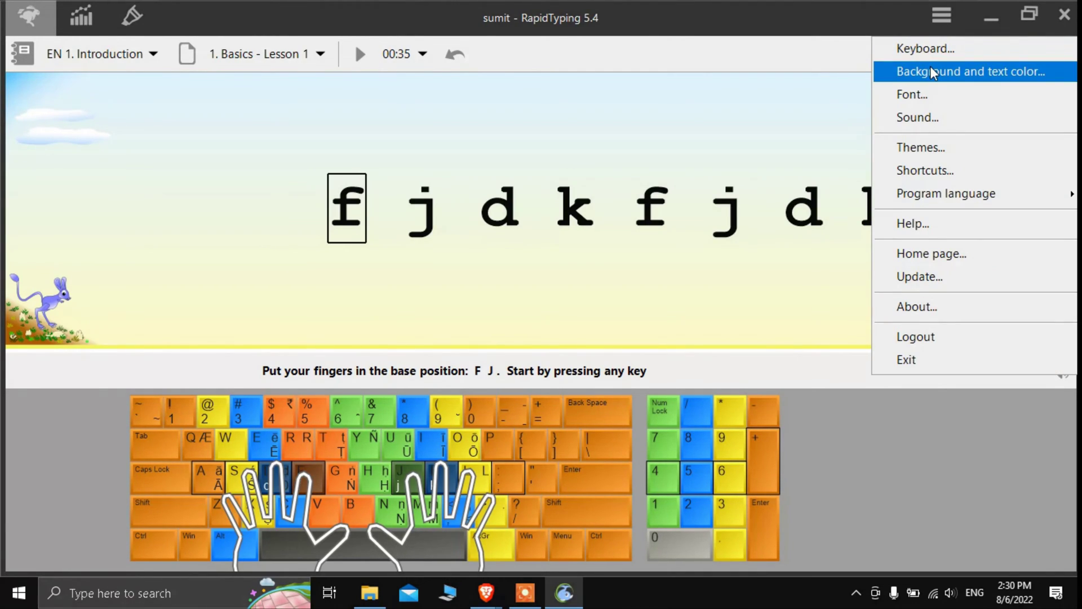
left_click(931, 93)
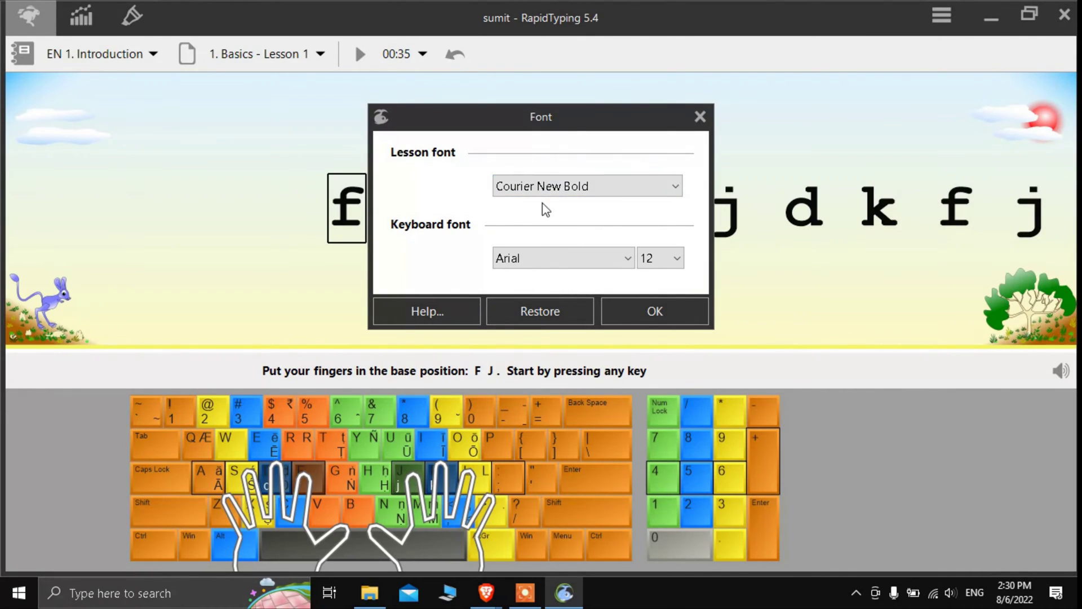
left_click(526, 193)
left_click(540, 224)
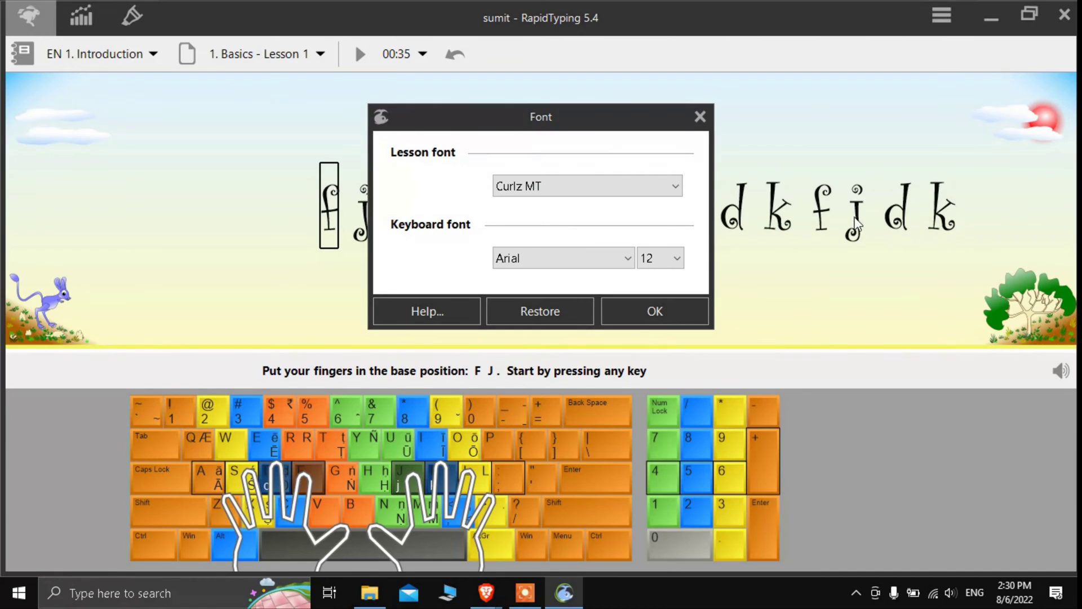
left_click(524, 187)
left_click(519, 248)
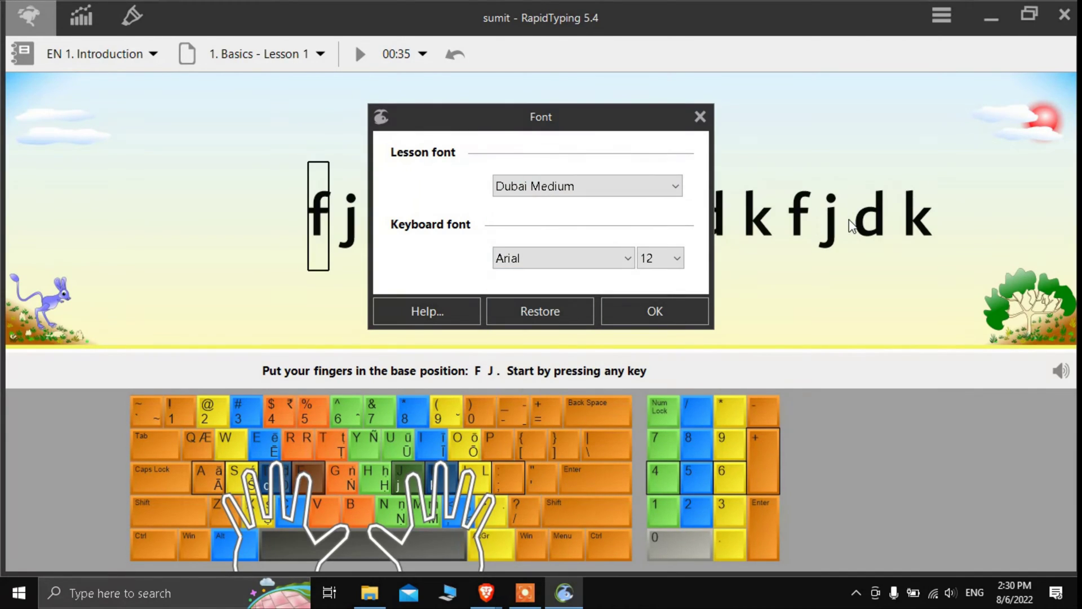
left_click_drag(489, 120, 477, 344)
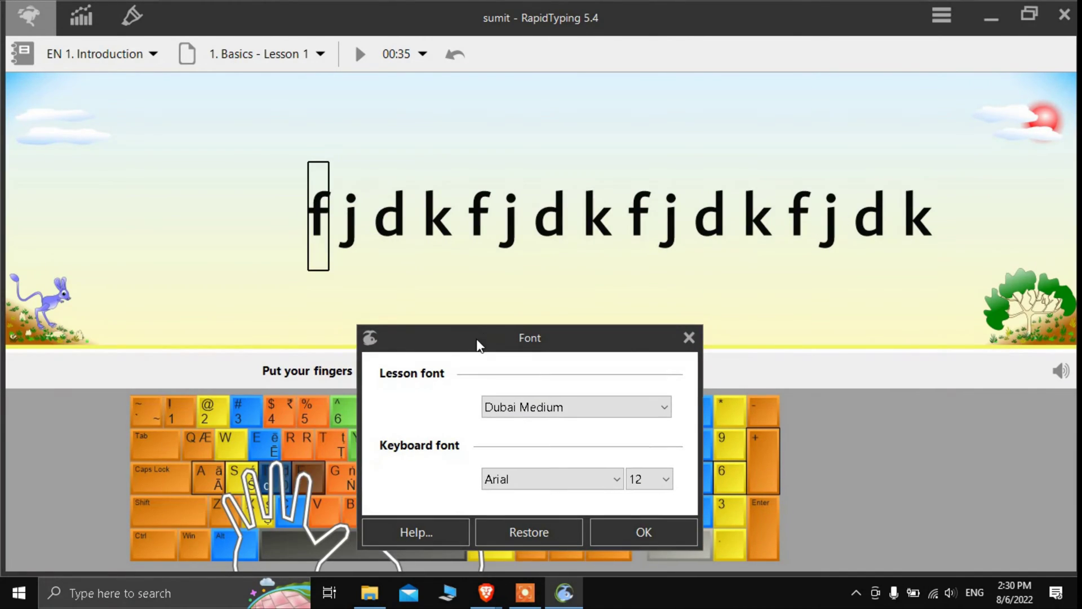
- Try Edwardian Script ITC and Corbel Bold as the lesson font, then go back to Edwardian Script ITC
left_click(551, 408)
scroll(526, 208, "up", 2)
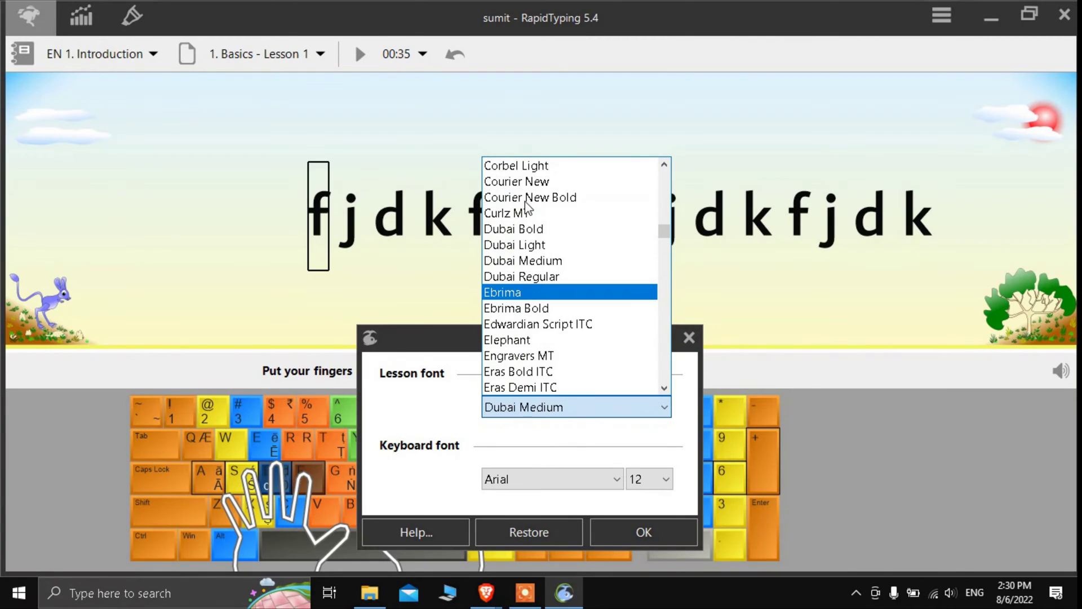
left_click(560, 325)
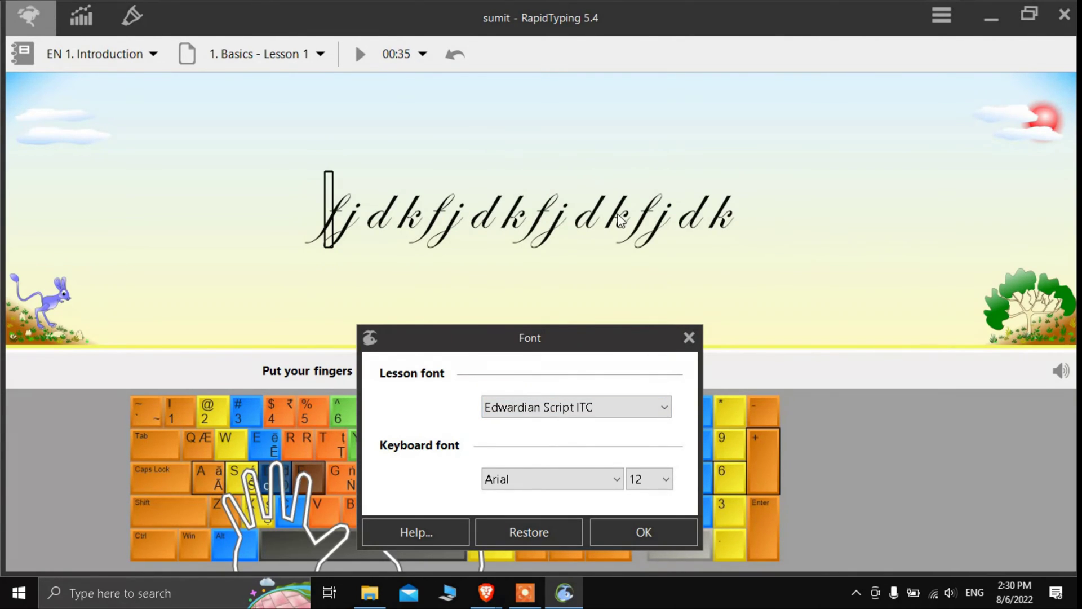
left_click(544, 408)
scroll(569, 219, "up", 1)
scroll(568, 221, "up", 3)
left_click(555, 179)
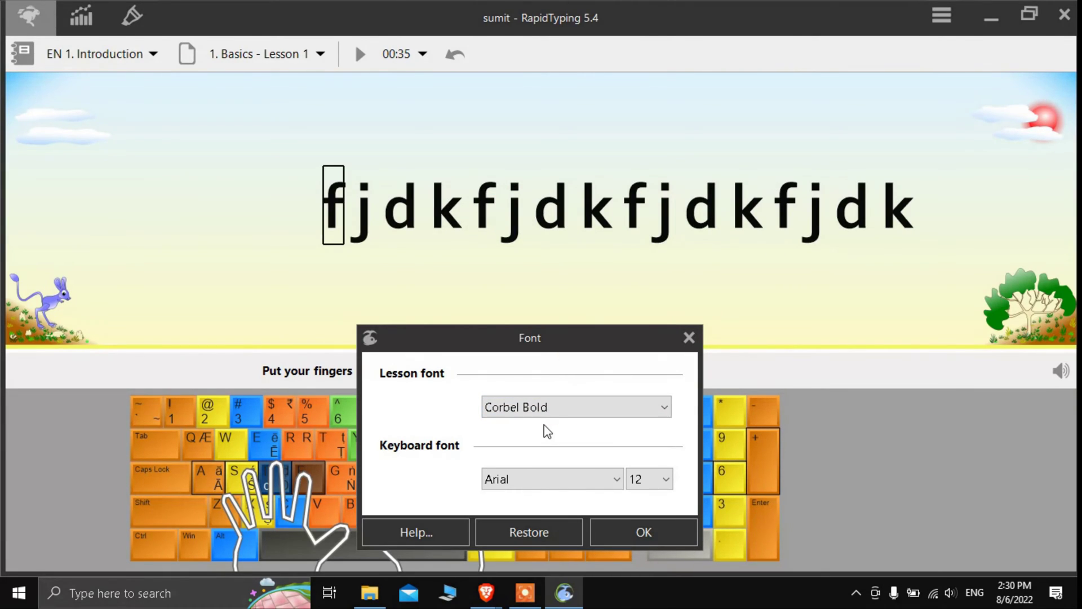
left_click(556, 406)
left_click(560, 338)
- Try Arial Narrow Bold, Blackadder ITC and Bradley Hand ITC as the keyboard font
left_click_drag(553, 336, 806, 92)
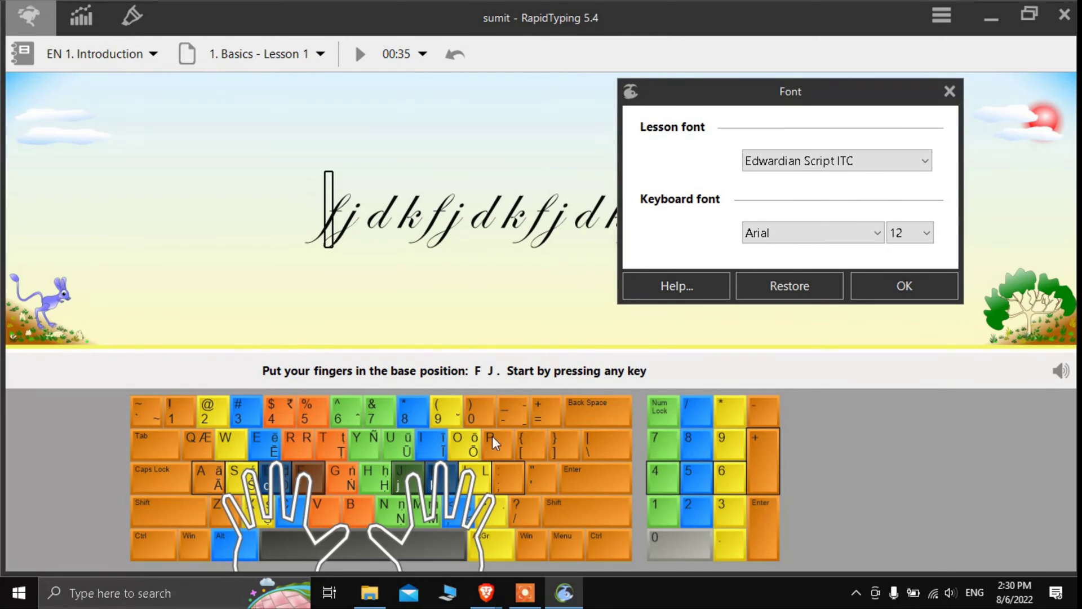
left_click(818, 236)
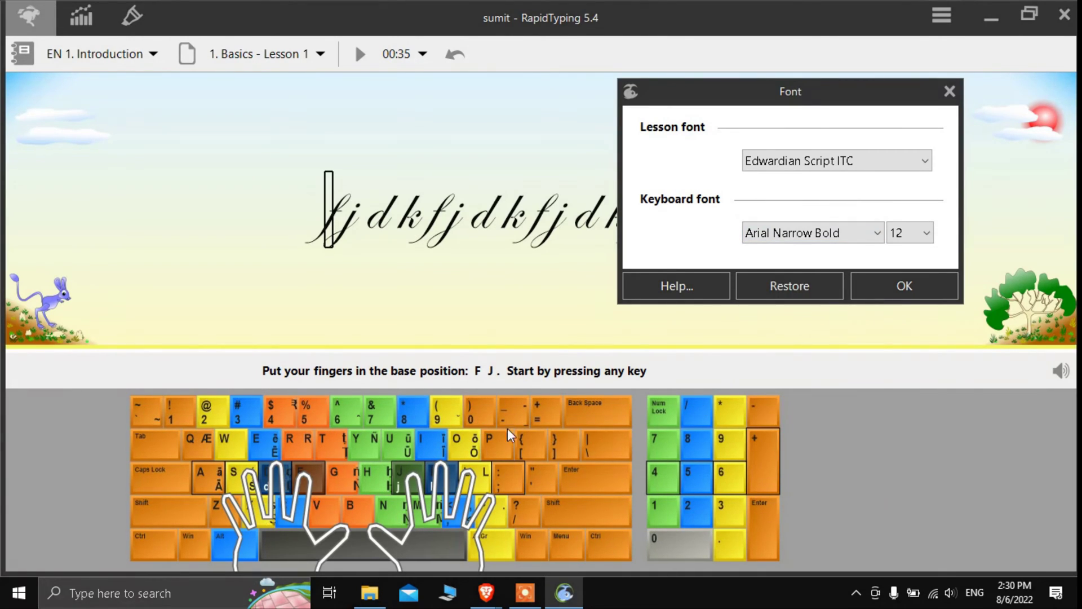
left_click(767, 232)
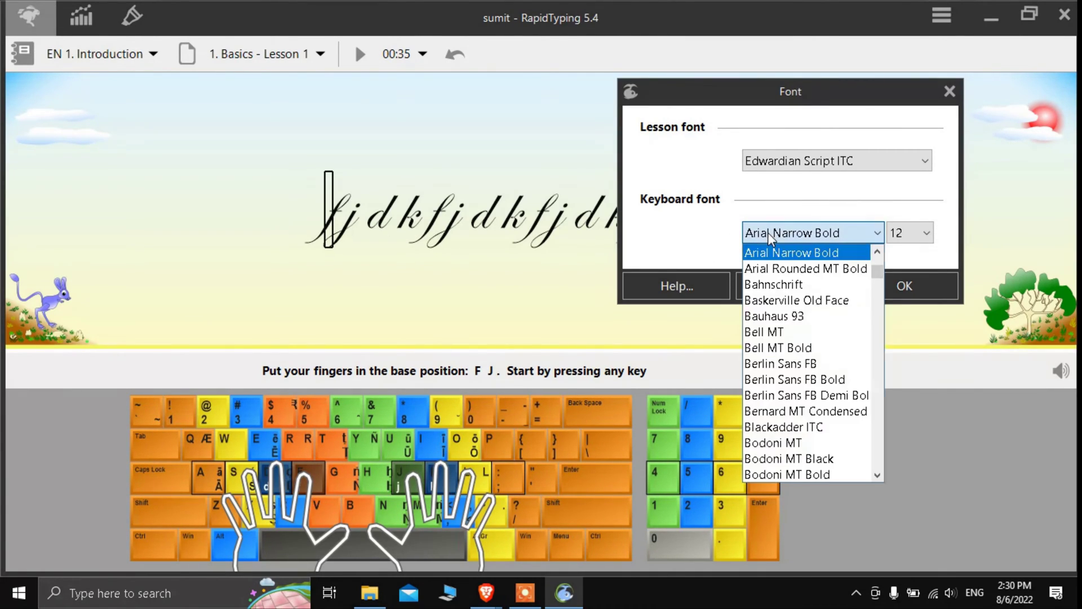
left_click(759, 421)
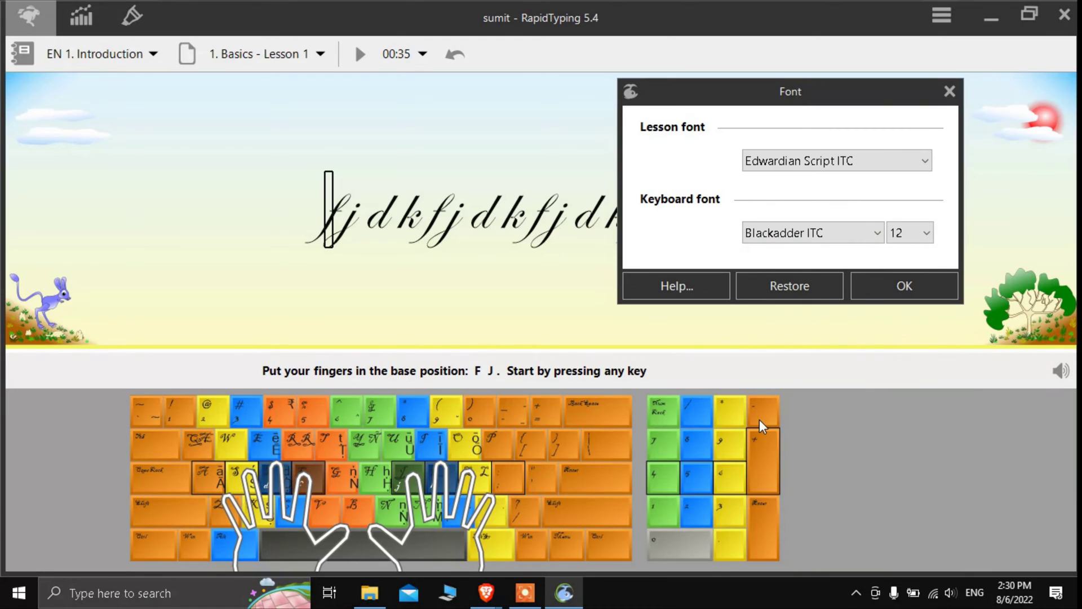
left_click(841, 238)
scroll(794, 394, "down", 1)
left_click(795, 396)
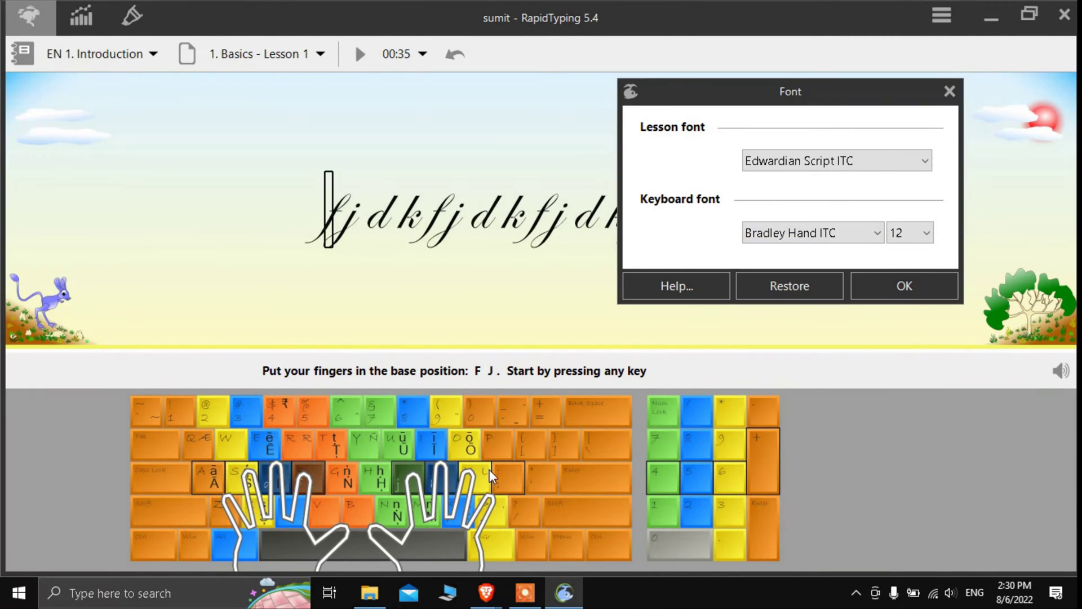
- Restore the default lesson and keyboard fonts and accept the font settings
left_click(817, 291)
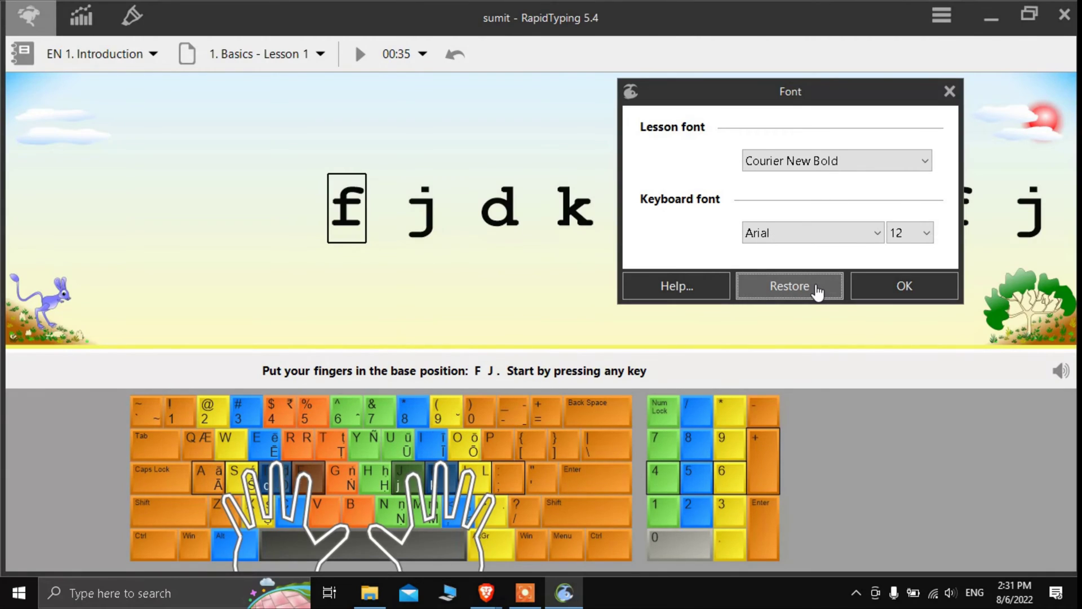
left_click(926, 294)
- Enable the program sounds and turn on the Background sound, keeping the Sound dialog off the start of the lesson text
left_click(941, 15)
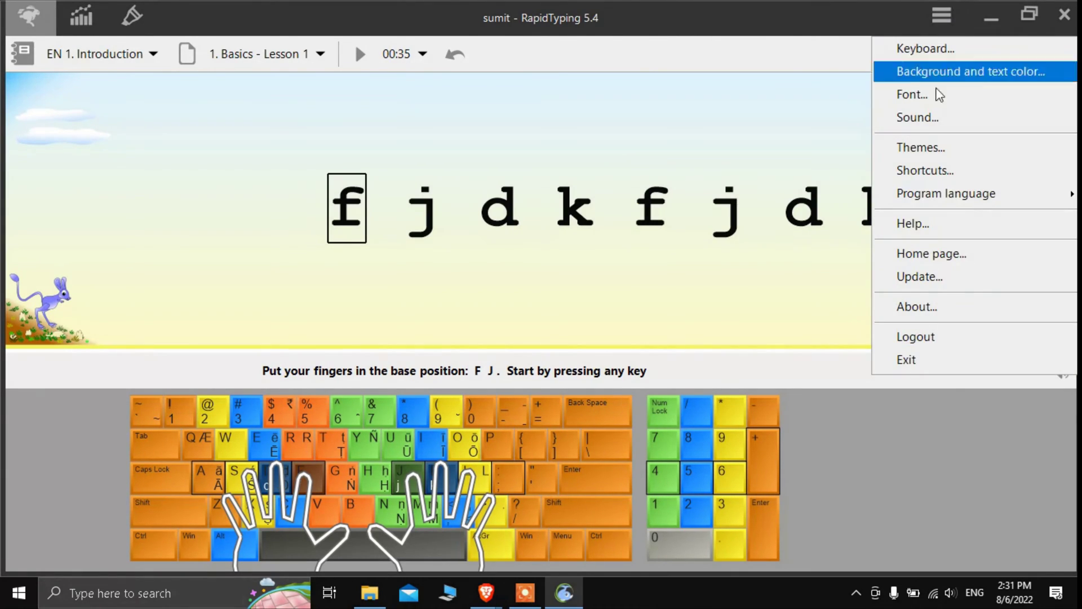
left_click(923, 119)
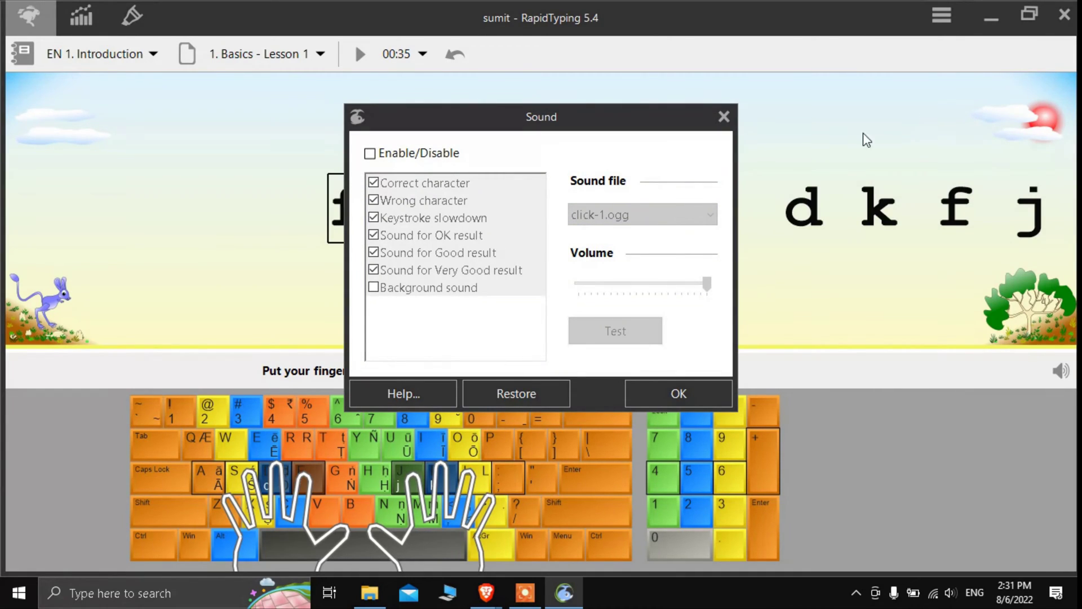
left_click_drag(454, 119, 775, 65)
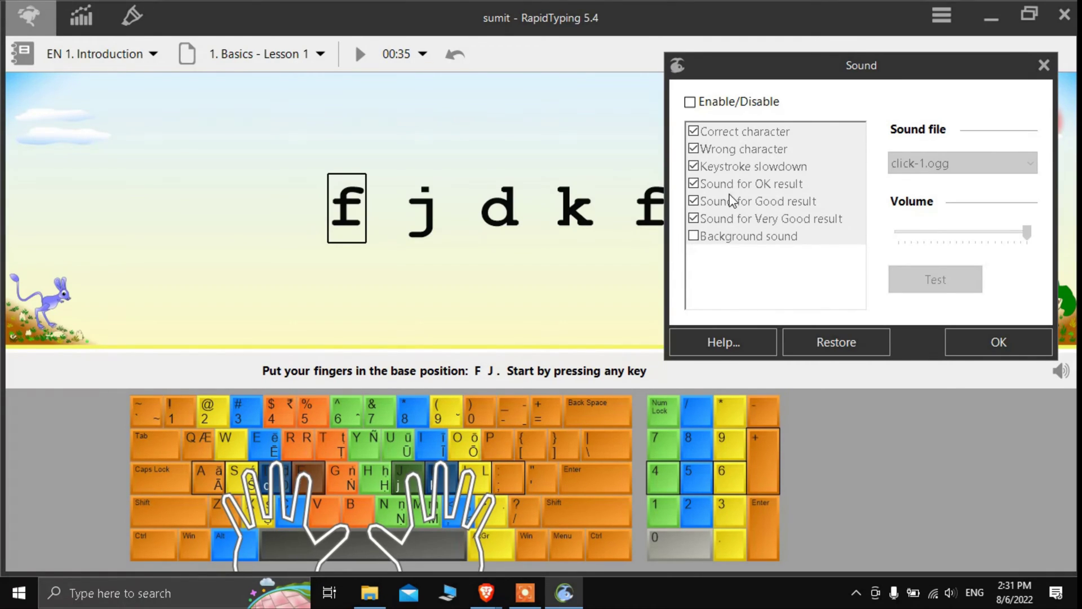
left_click(708, 100)
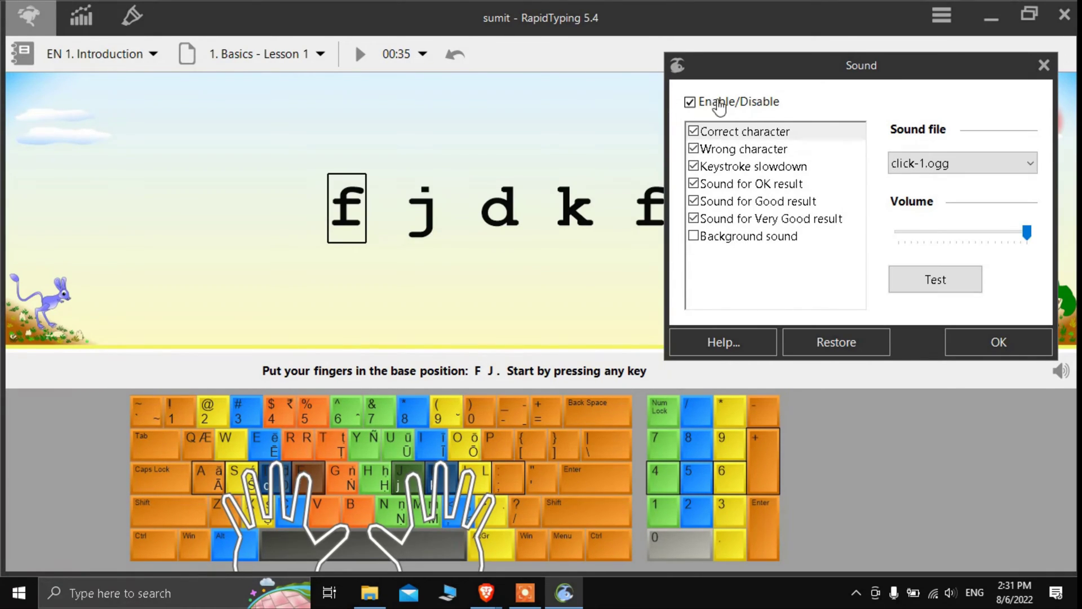
left_click(694, 236)
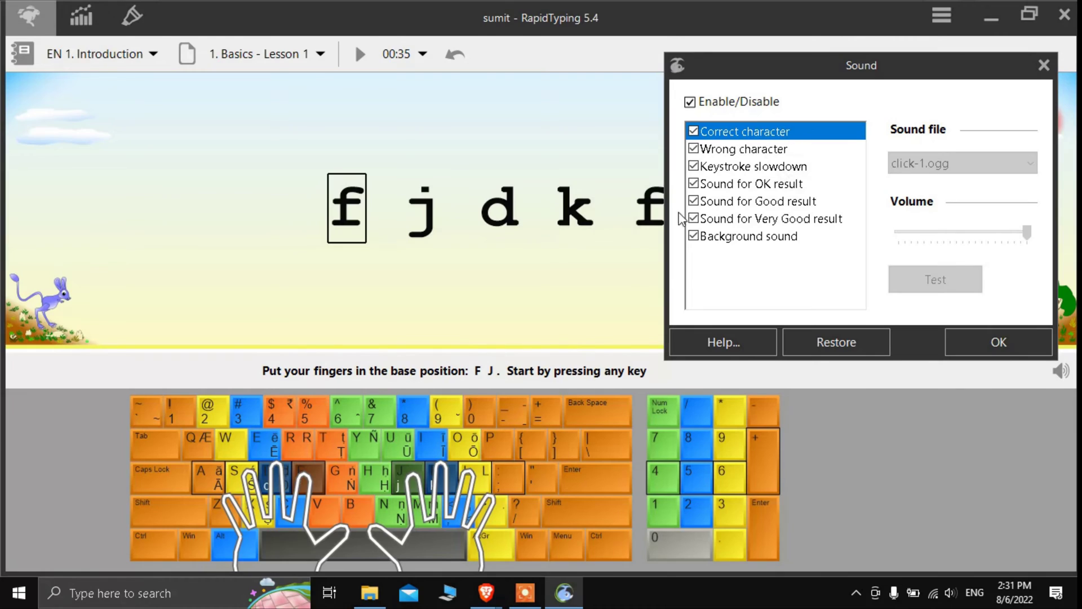
- Turn off the Background sound, disable all program sounds and accept the sound settings
left_click(703, 238)
left_click(694, 237)
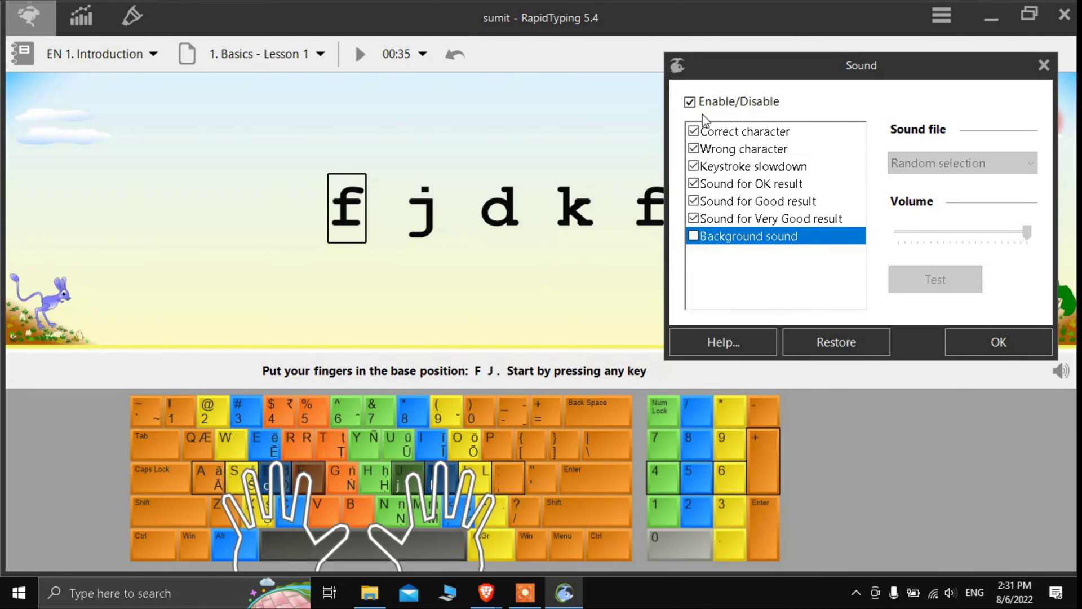
left_click(689, 103)
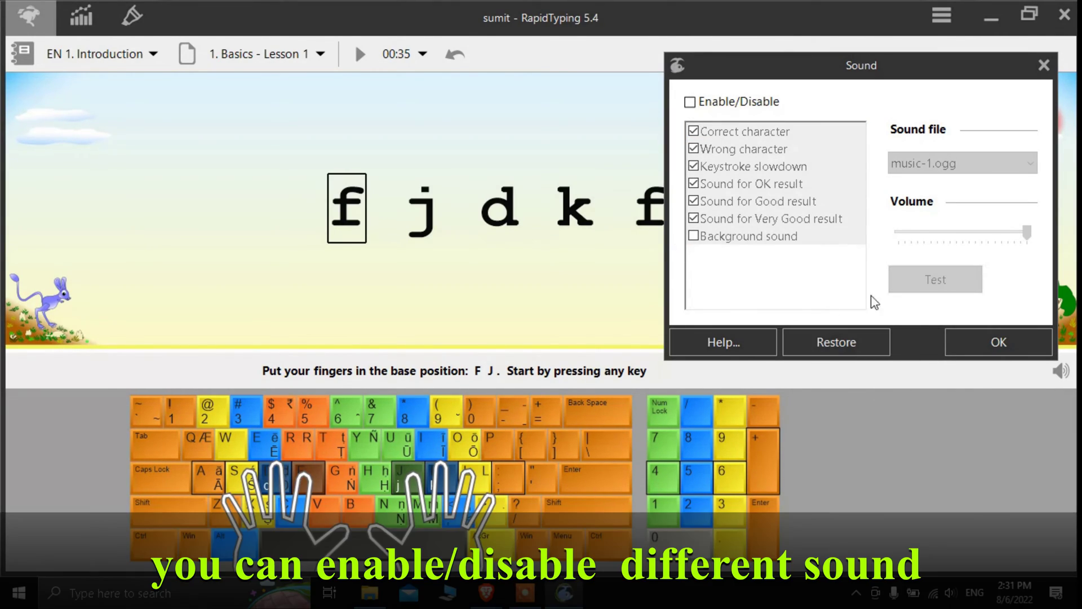
left_click(969, 342)
- Try Scheme 2 as the window theme, then go back to Scheme 1
left_click(944, 14)
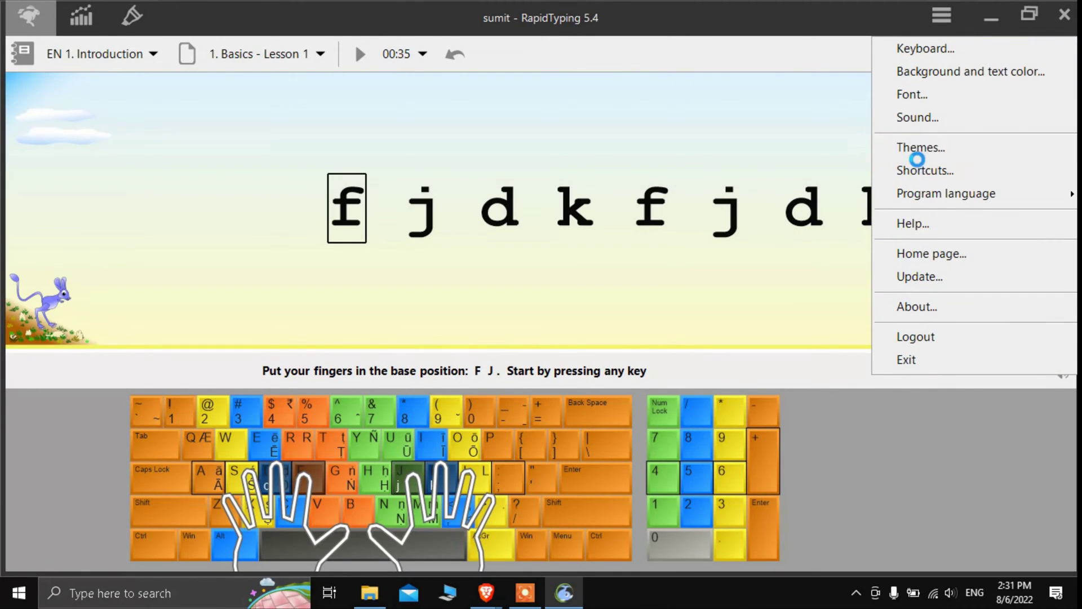
left_click(919, 149)
left_click(490, 200)
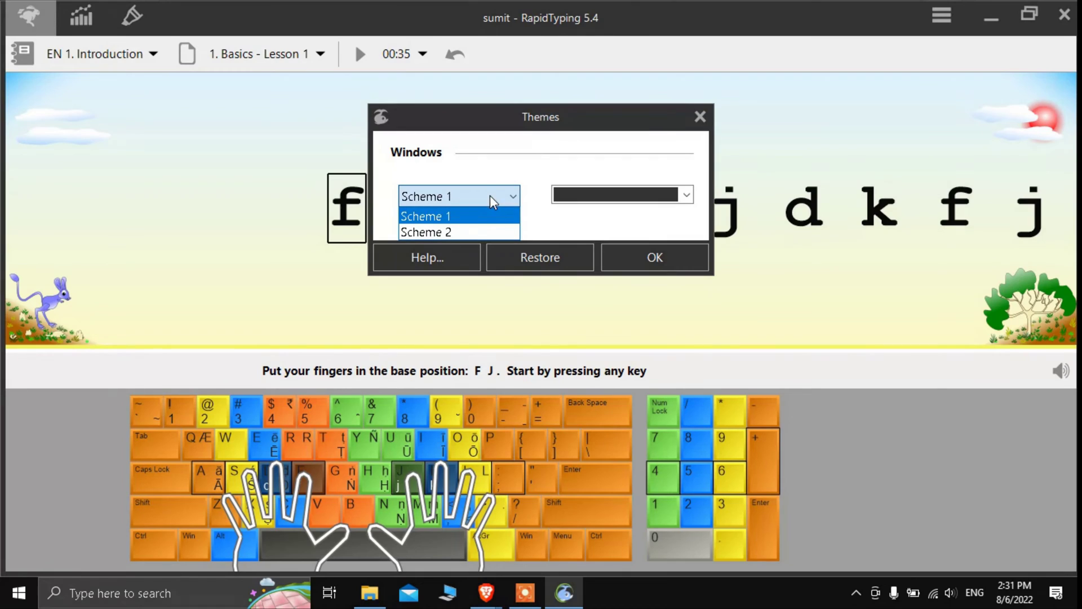
left_click(447, 232)
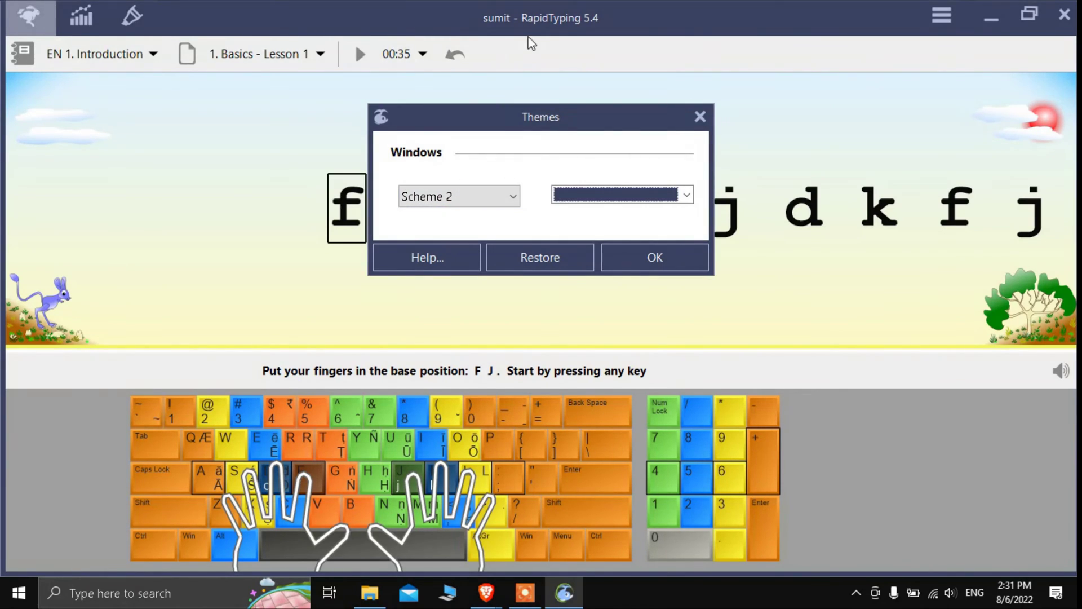
left_click(502, 200)
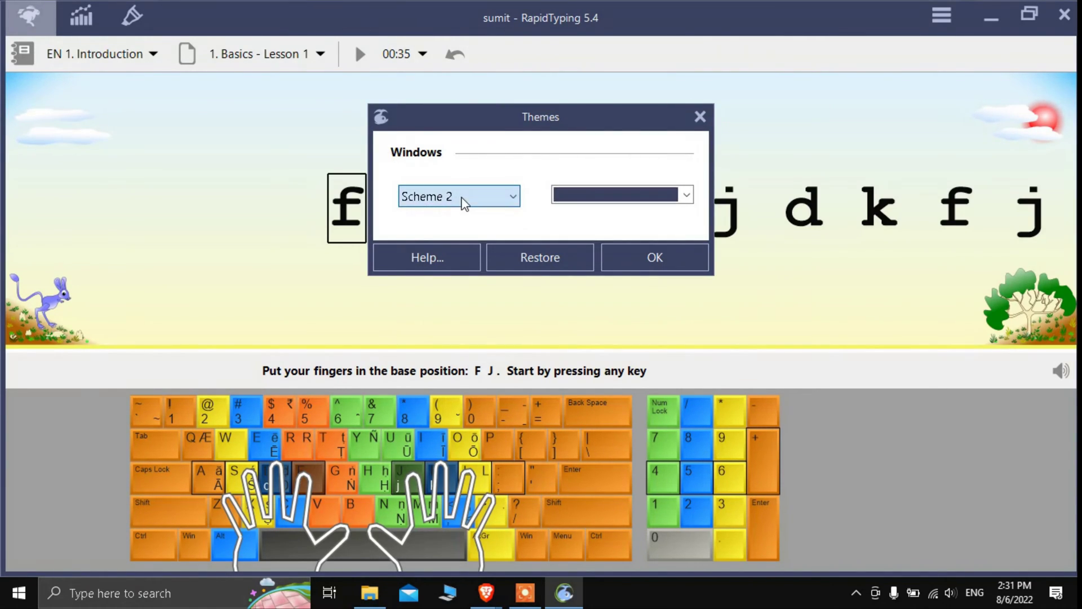
left_click(442, 214)
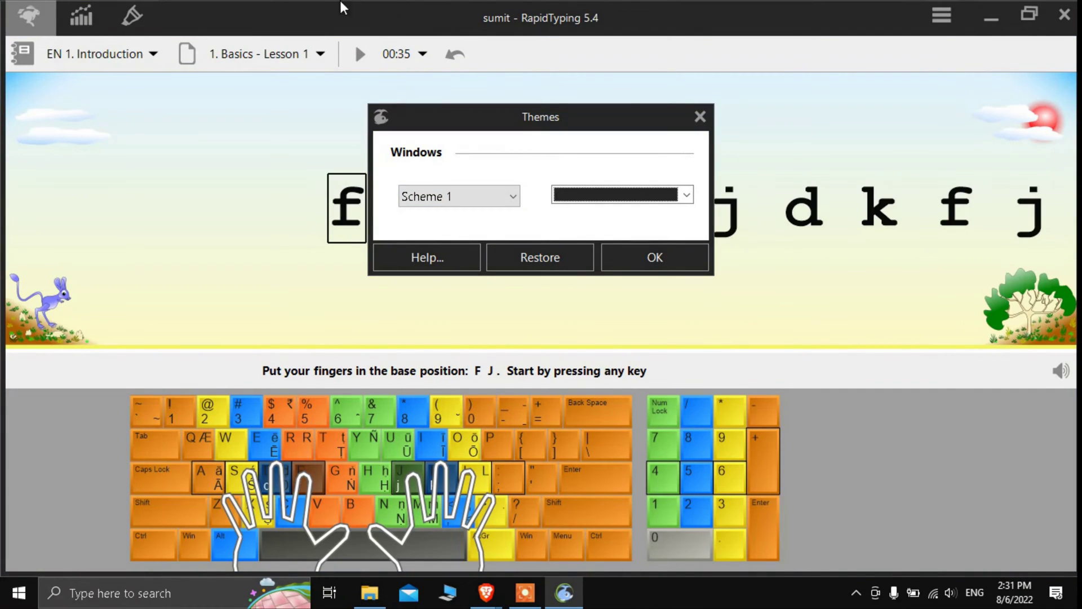
- Try a muted purple and a bright red as the window colour of Scheme 1
left_click(683, 195)
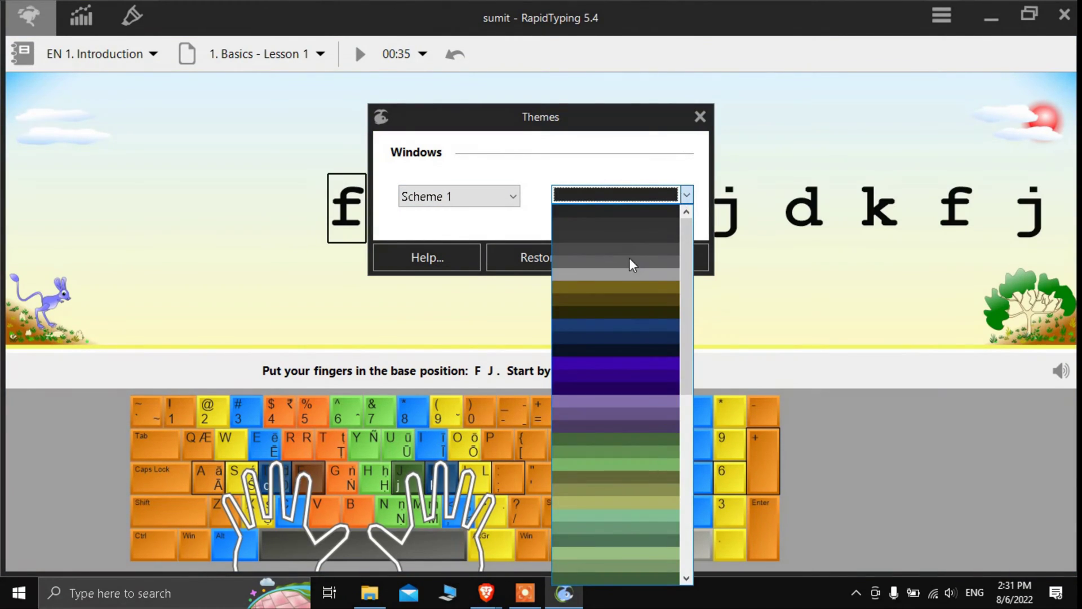
left_click(607, 418)
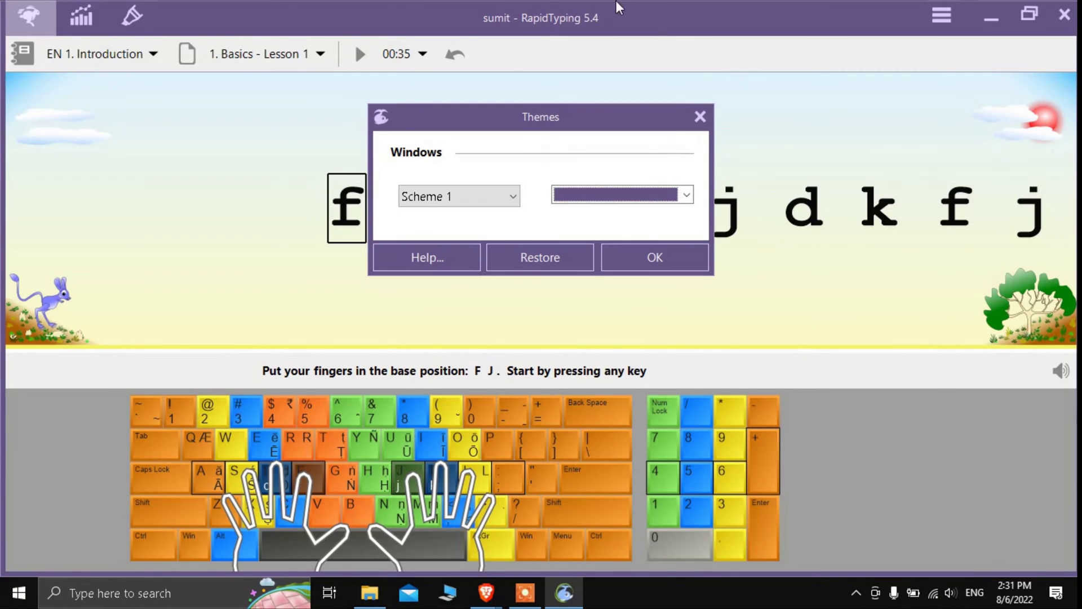
left_click(634, 195)
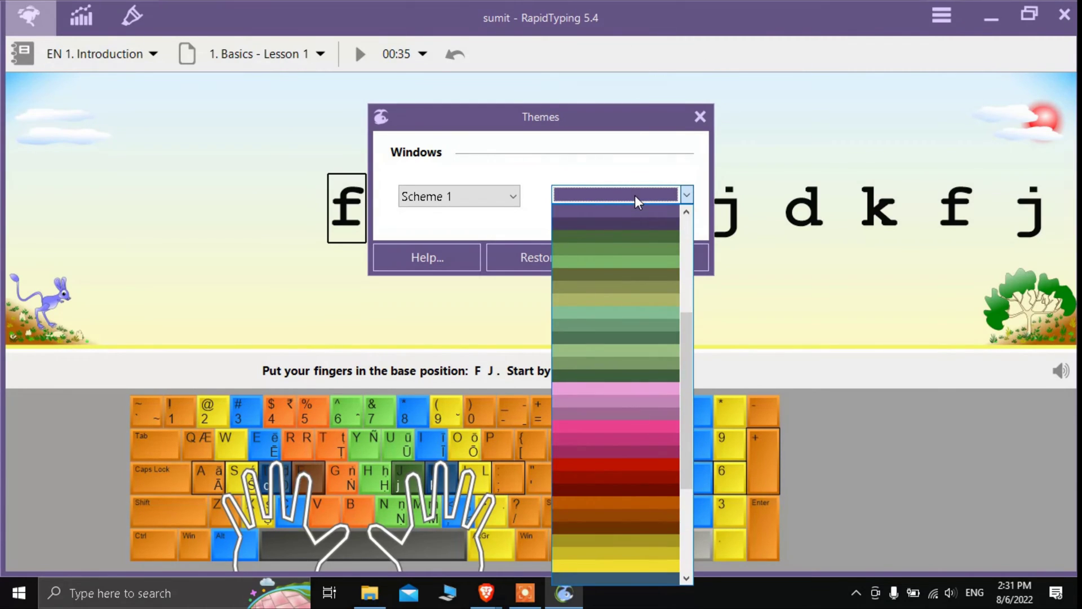
left_click(589, 467)
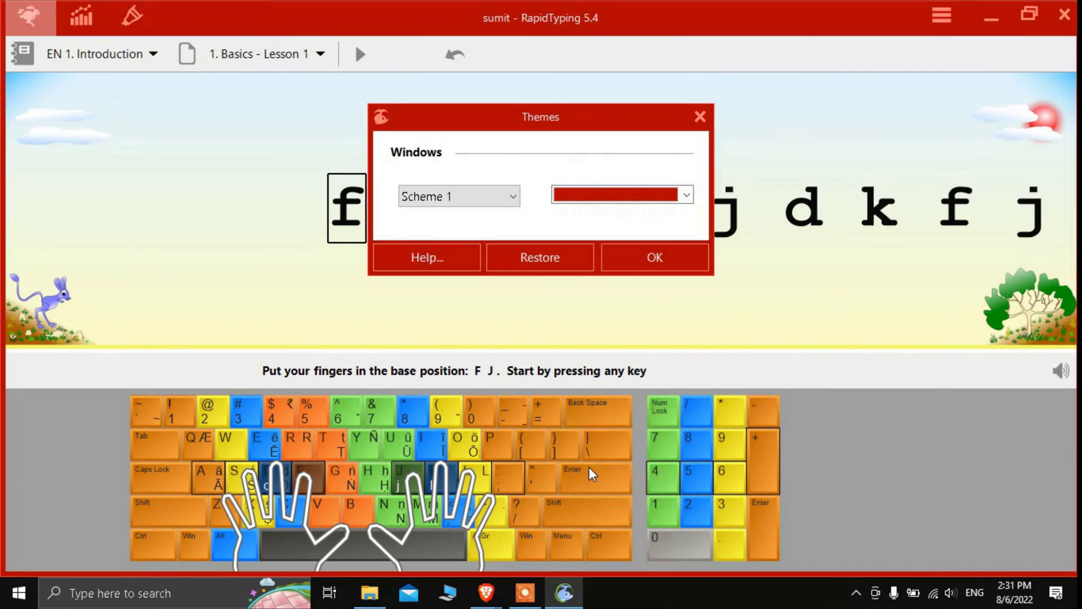
- Return the window colour to dark grey, restore the default theme and accept the theme settings
left_click(593, 197)
scroll(592, 231, "up", 10)
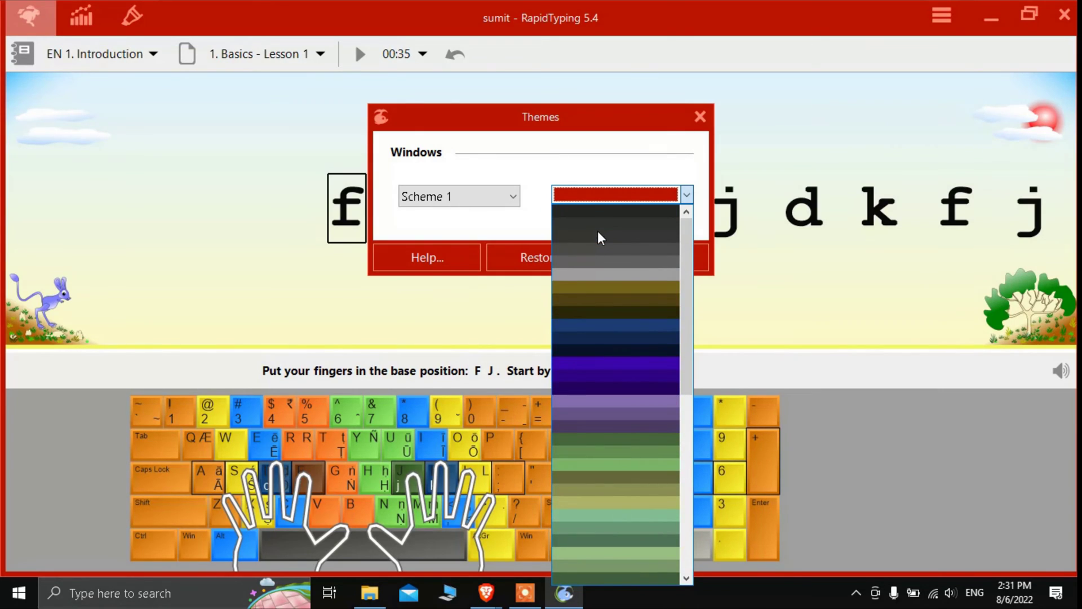
left_click(603, 219)
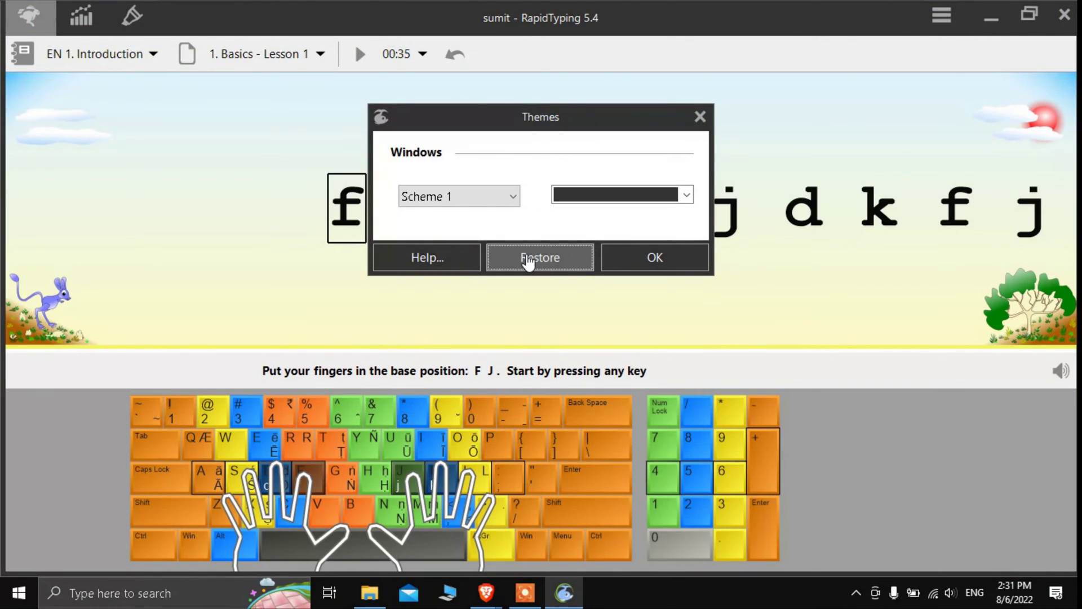
left_click(642, 262)
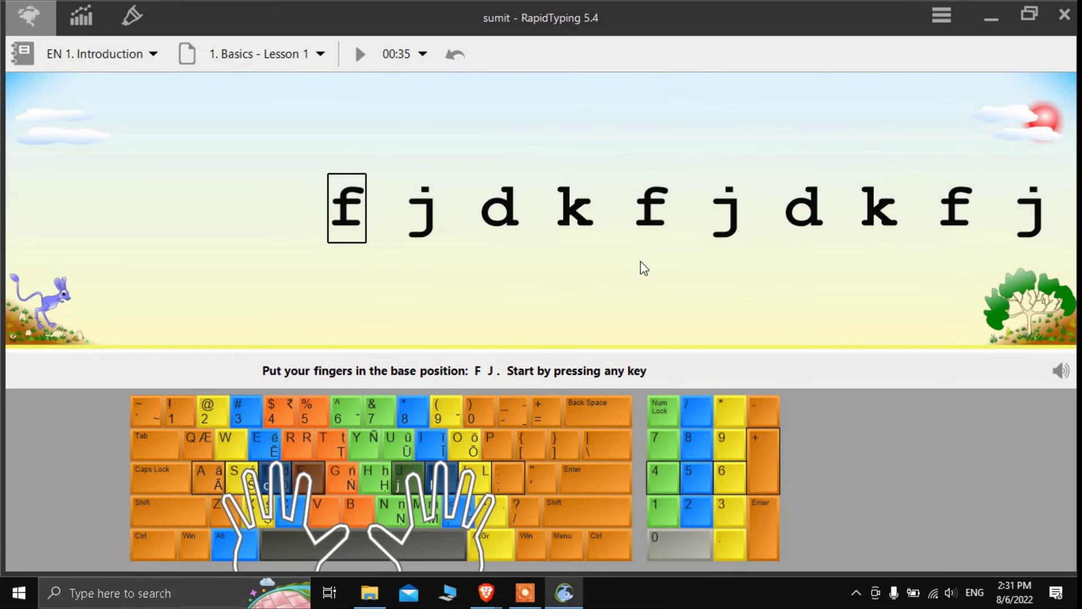
- Review the keyboard shortcuts assigned to the program's commands and close the shortcut settings
left_click(954, 8)
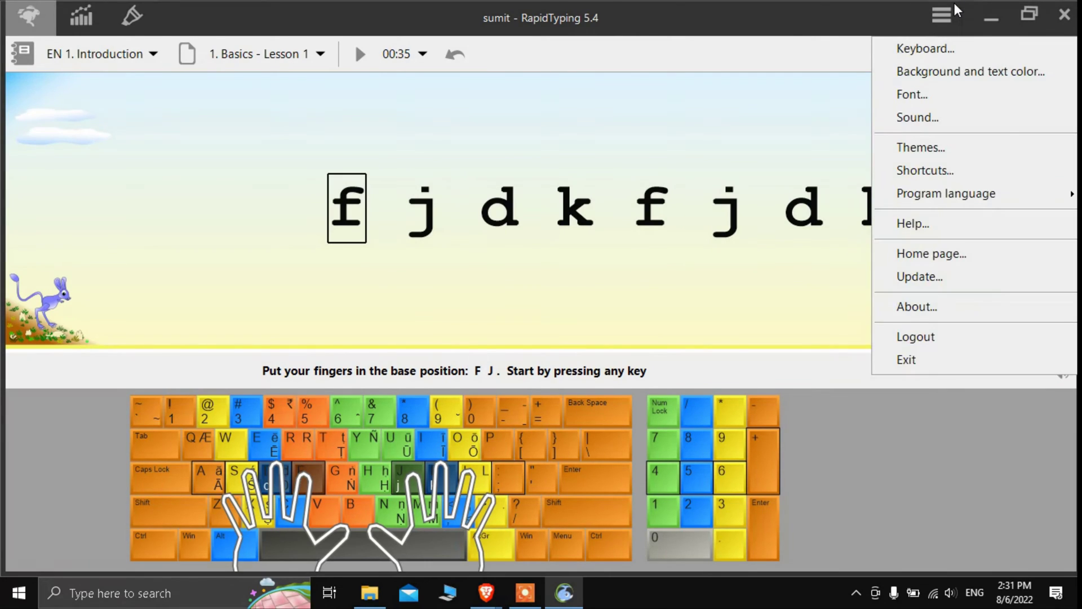
left_click(950, 174)
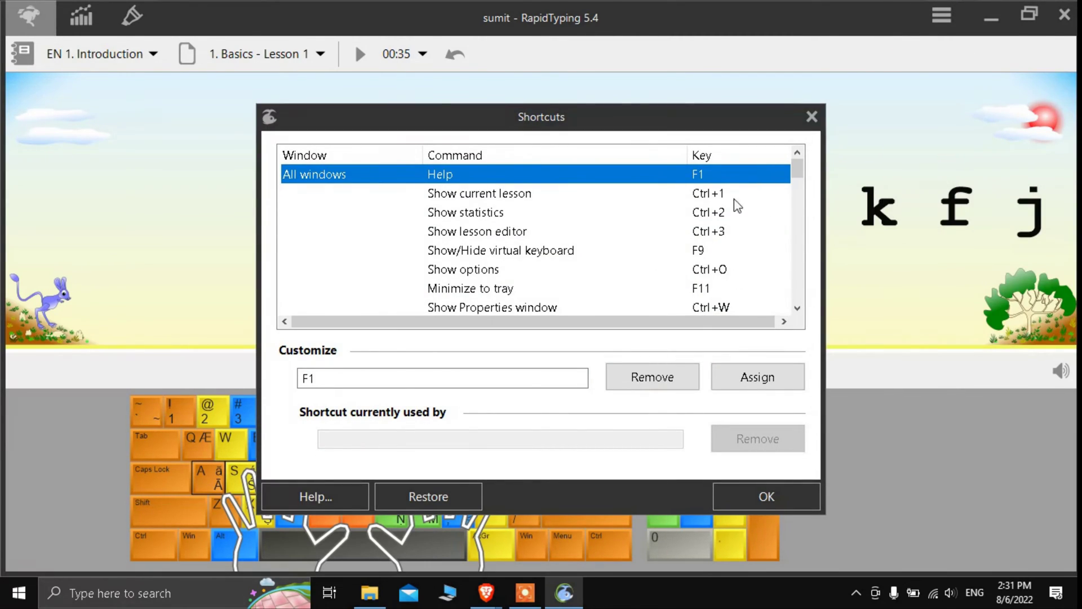
scroll(562, 218, "down", 2)
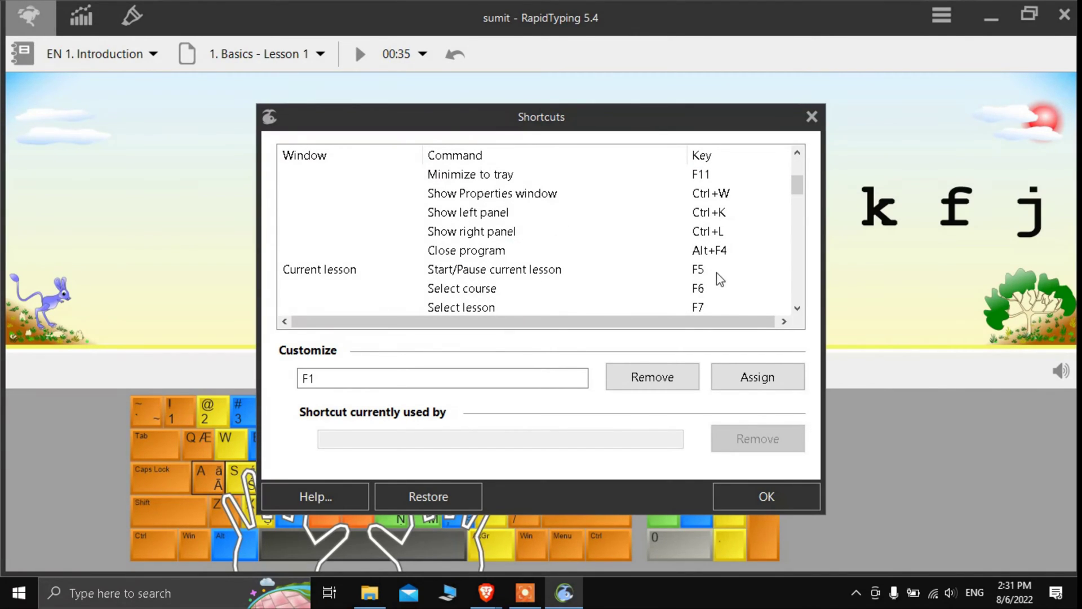
scroll(565, 270, "up", 2)
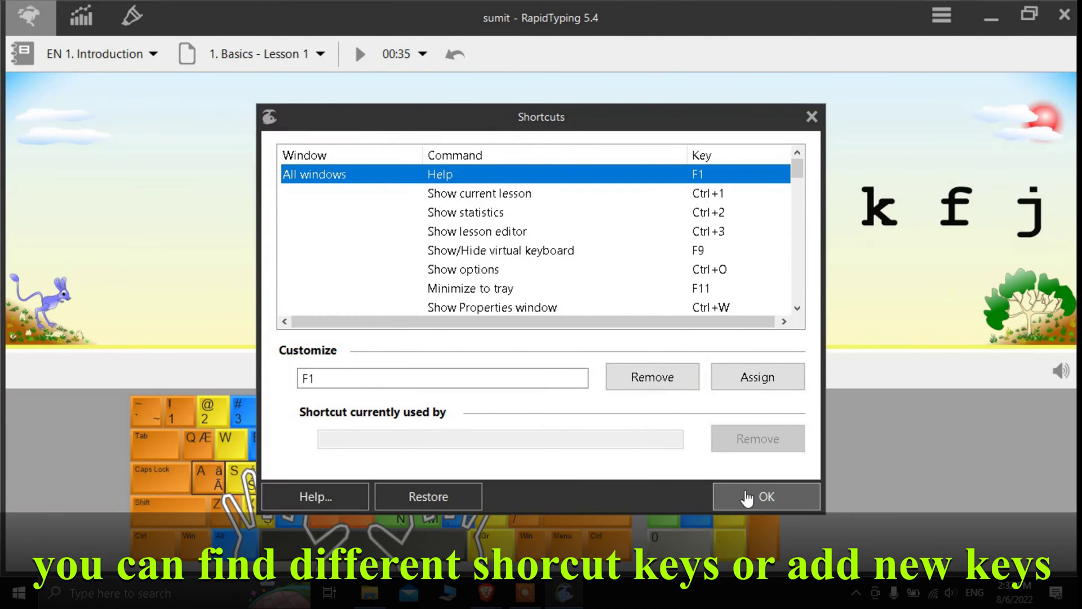
left_click(773, 496)
- Look over the available courses and select Lesson 1 of 1. Basics in the EN 1. Introduction course
left_click(941, 15)
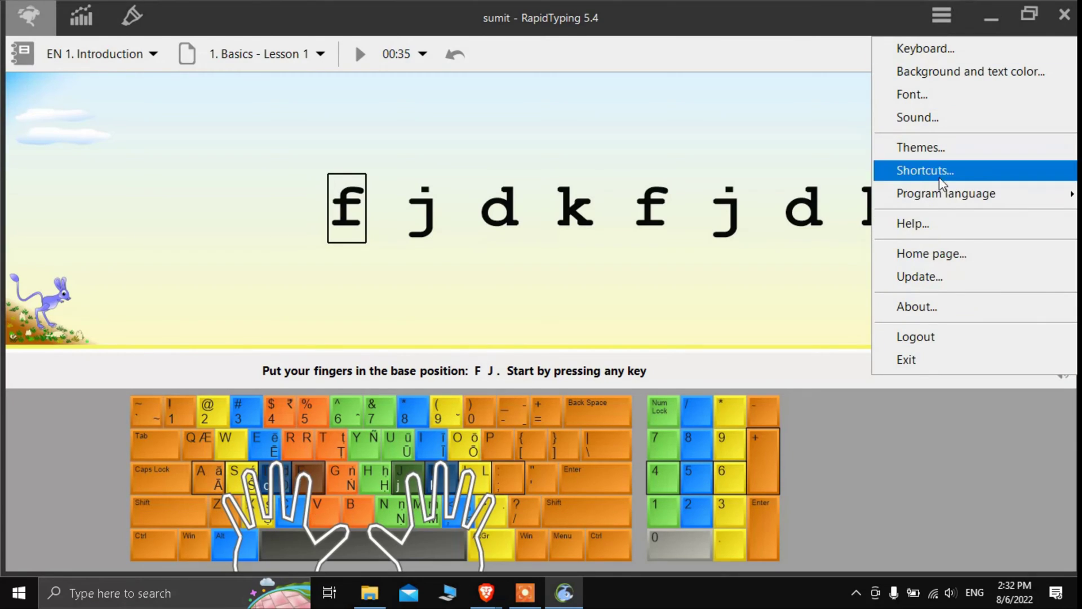
left_click(345, 169)
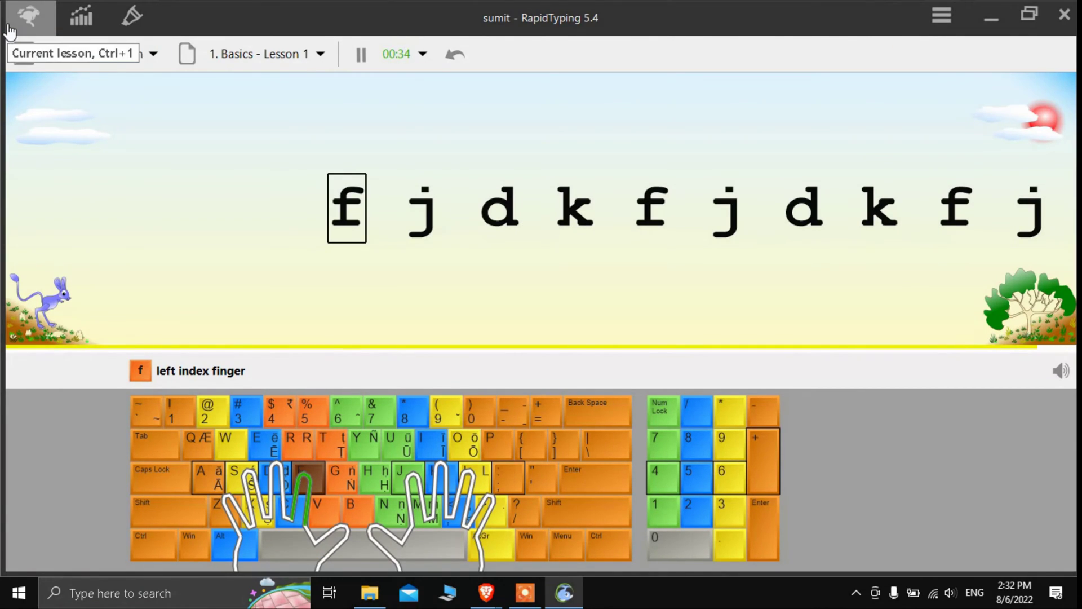
left_click(153, 55)
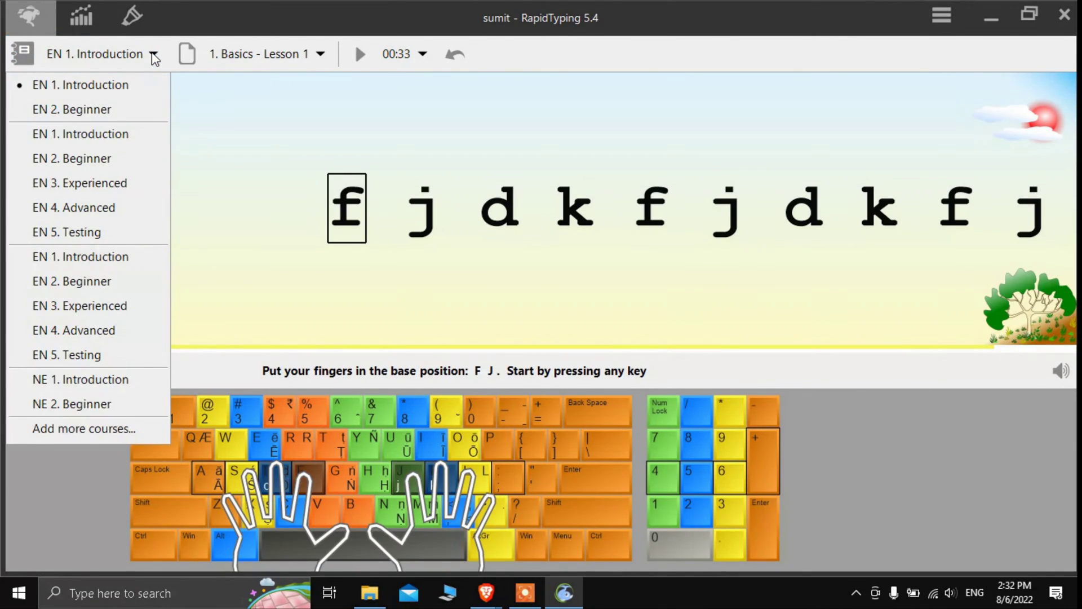
left_click(321, 54)
mouse_move(316, 84)
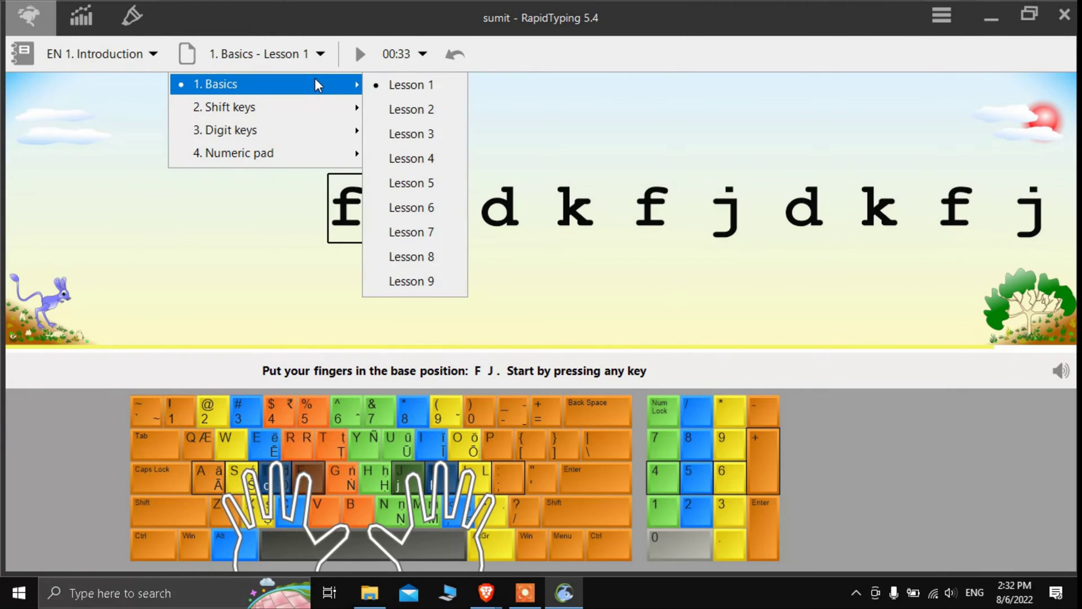
left_click(407, 91)
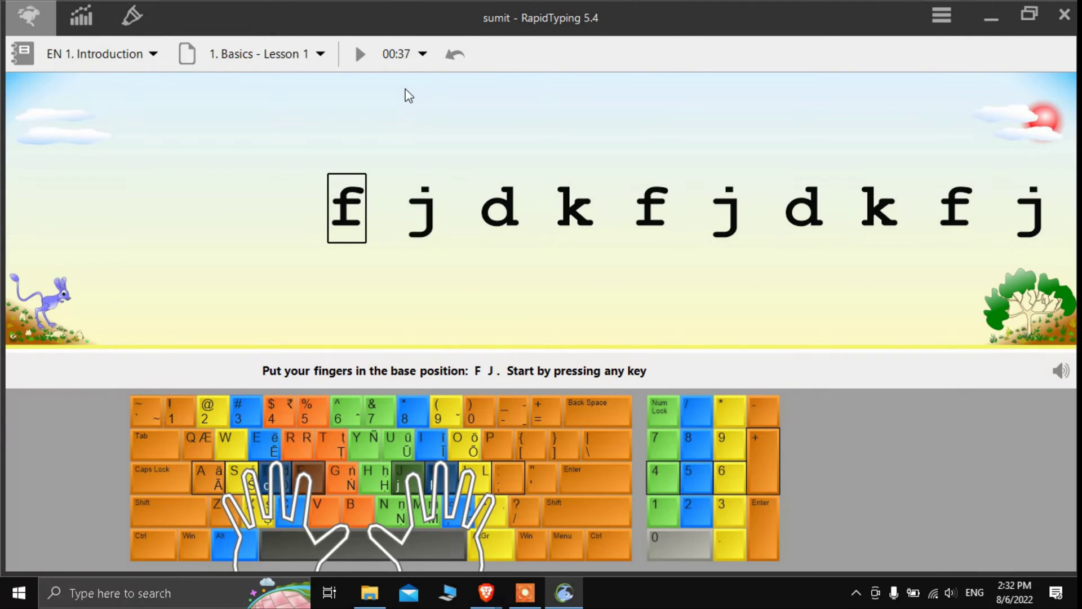
- Start Basics Lesson 1 and complete it by typing the spaced sequence "f j d k" four times
left_click(366, 54)
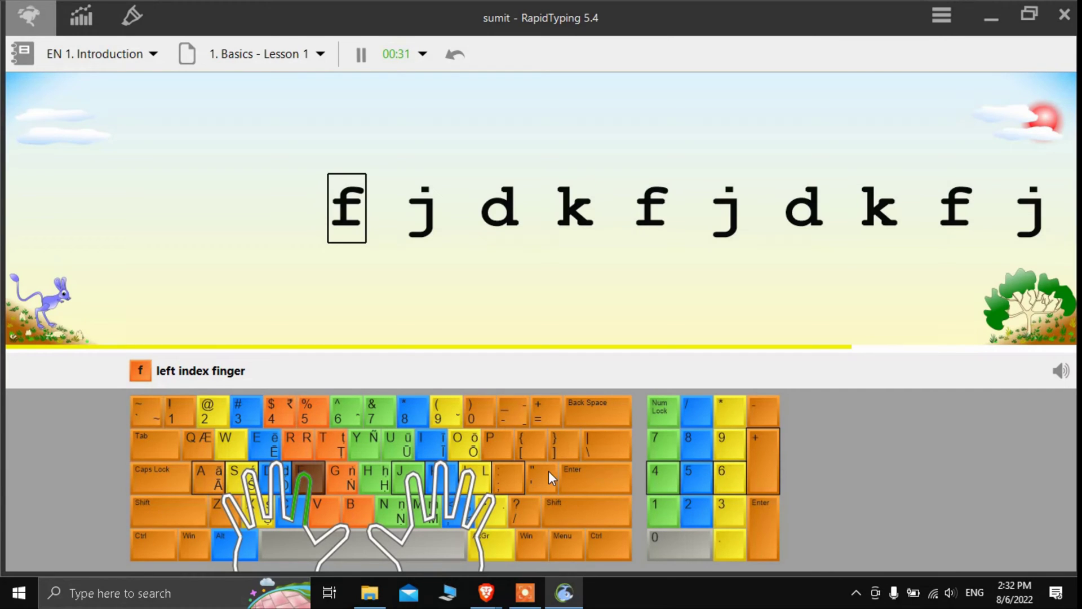
type("f j")
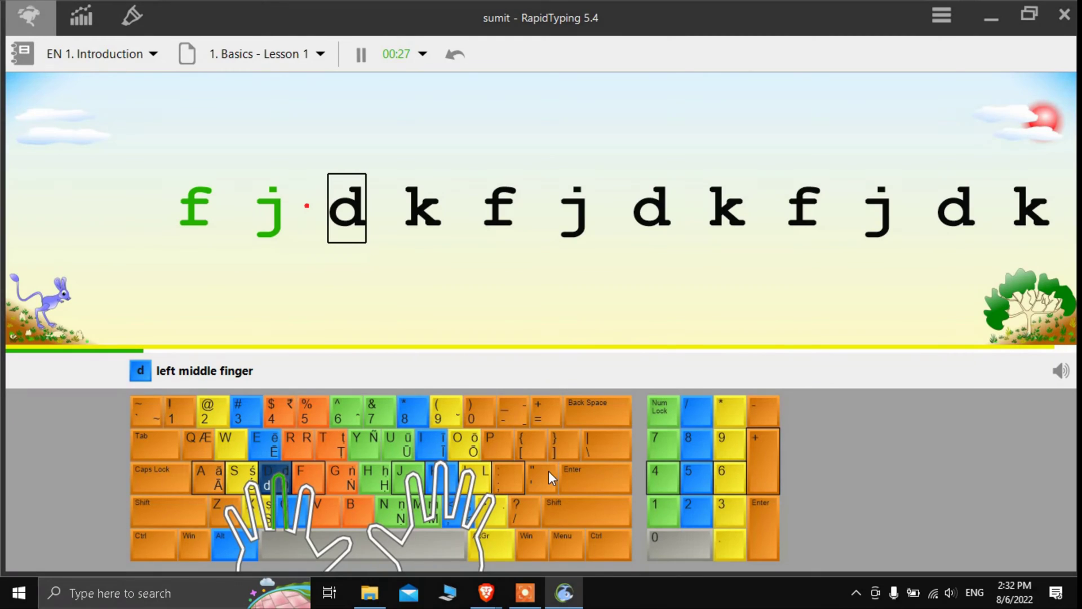
type(" d k")
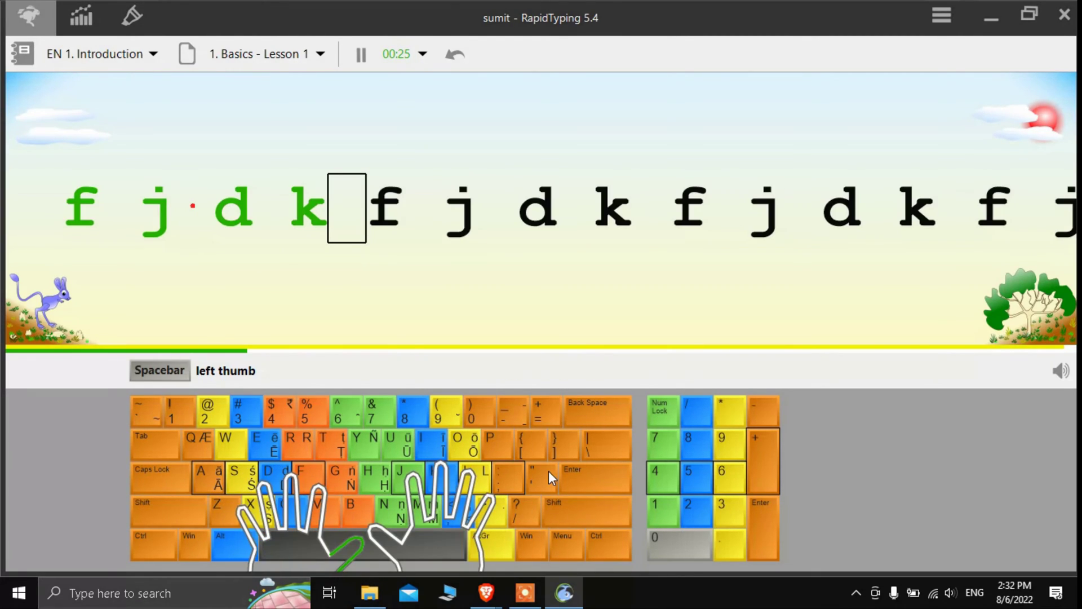
type(" f ")
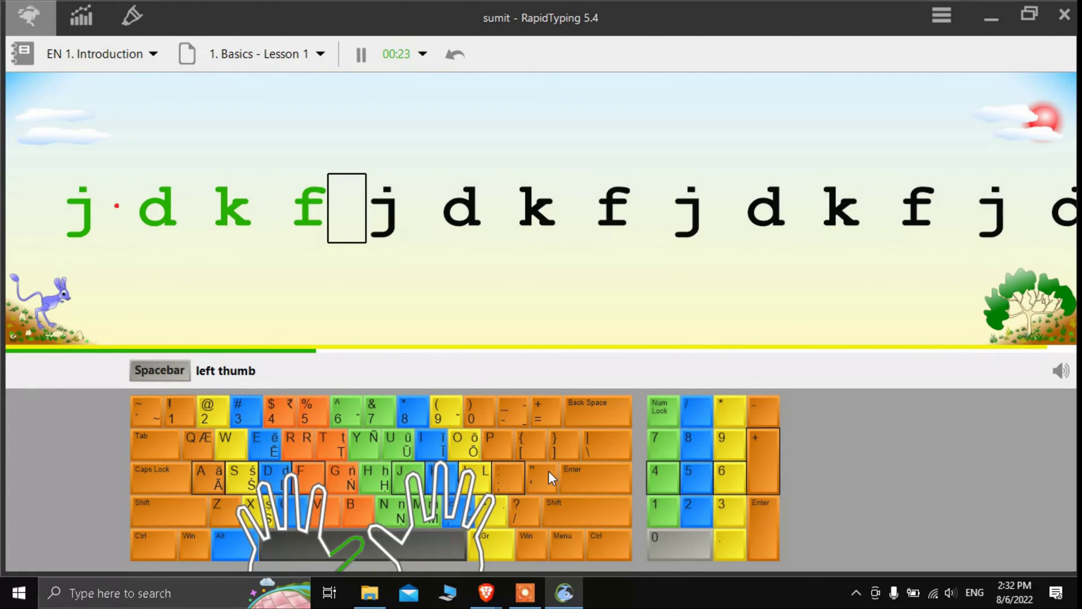
type("j")
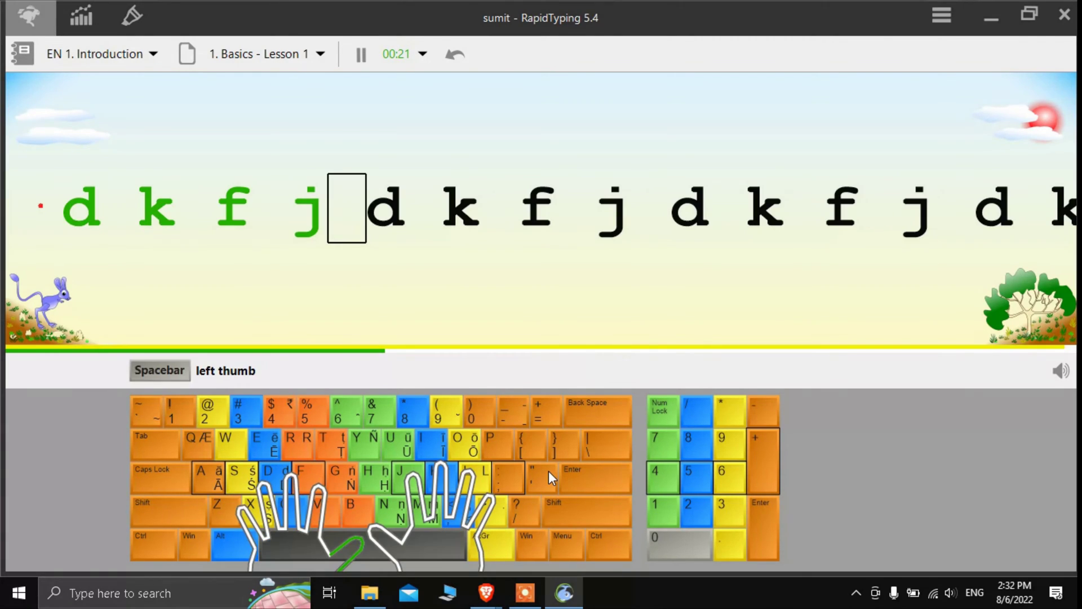
type(" d k")
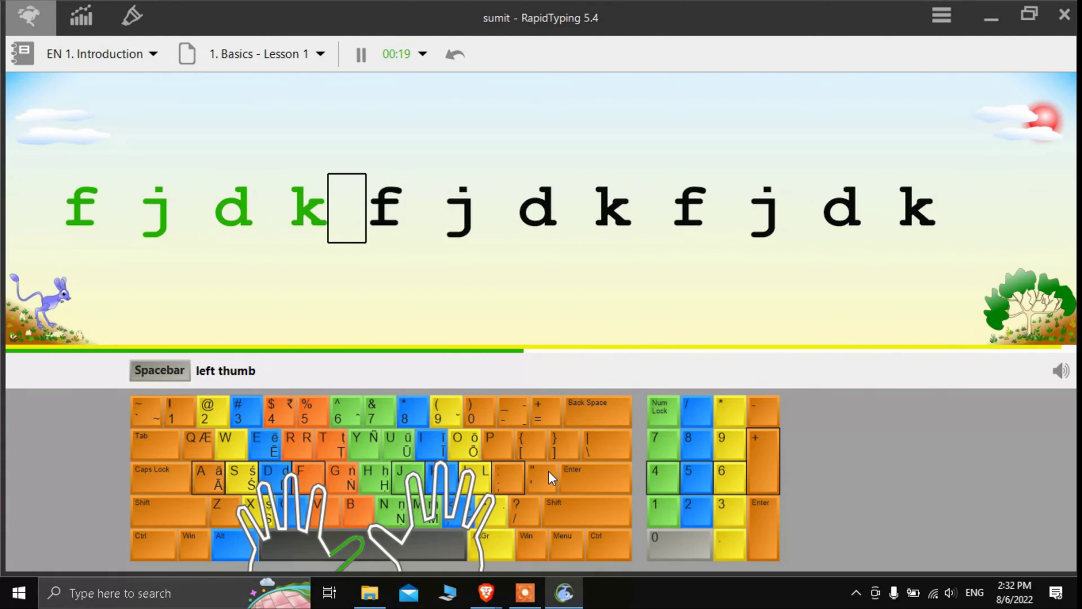
type(" f j")
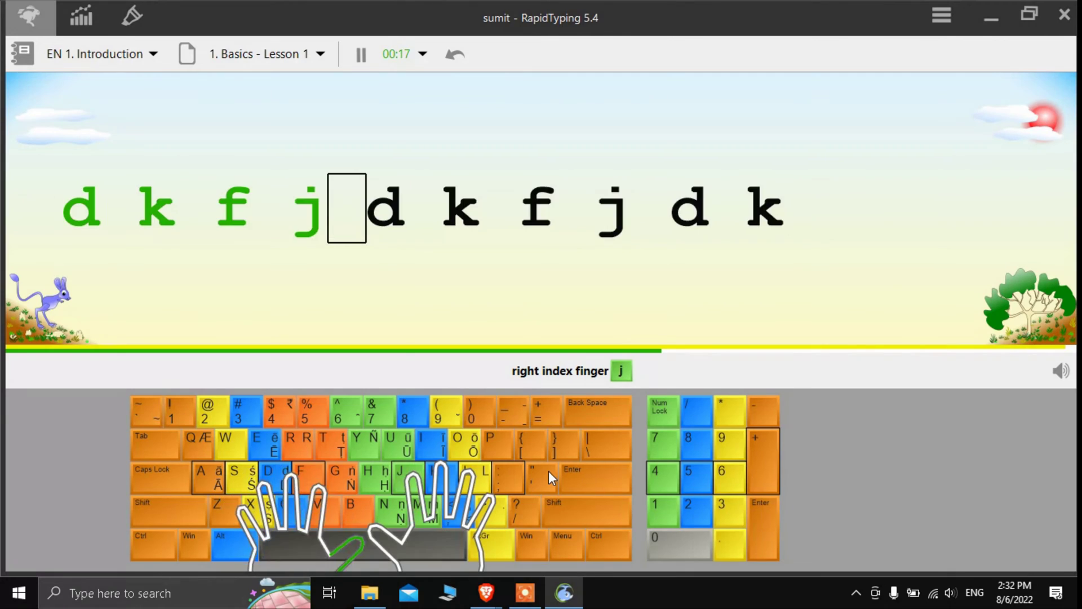
type(" d k")
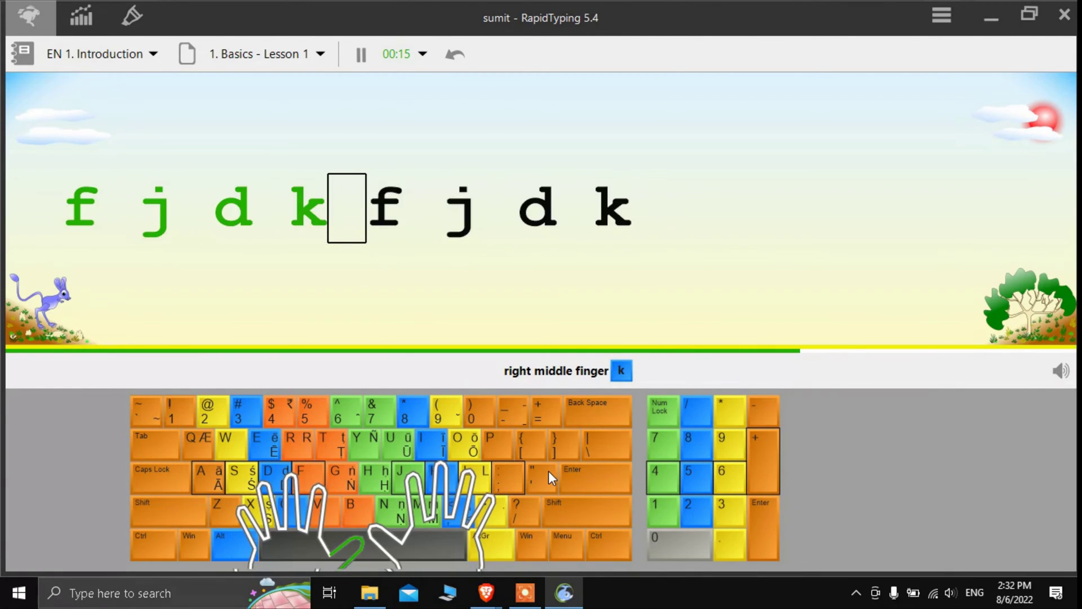
type(" f j d ")
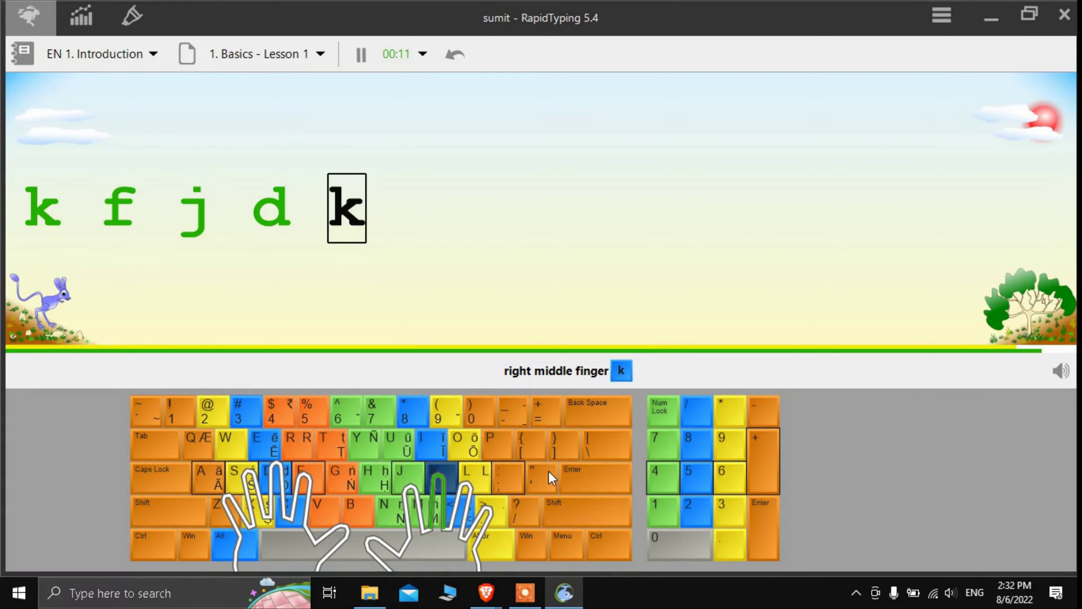
type("k")
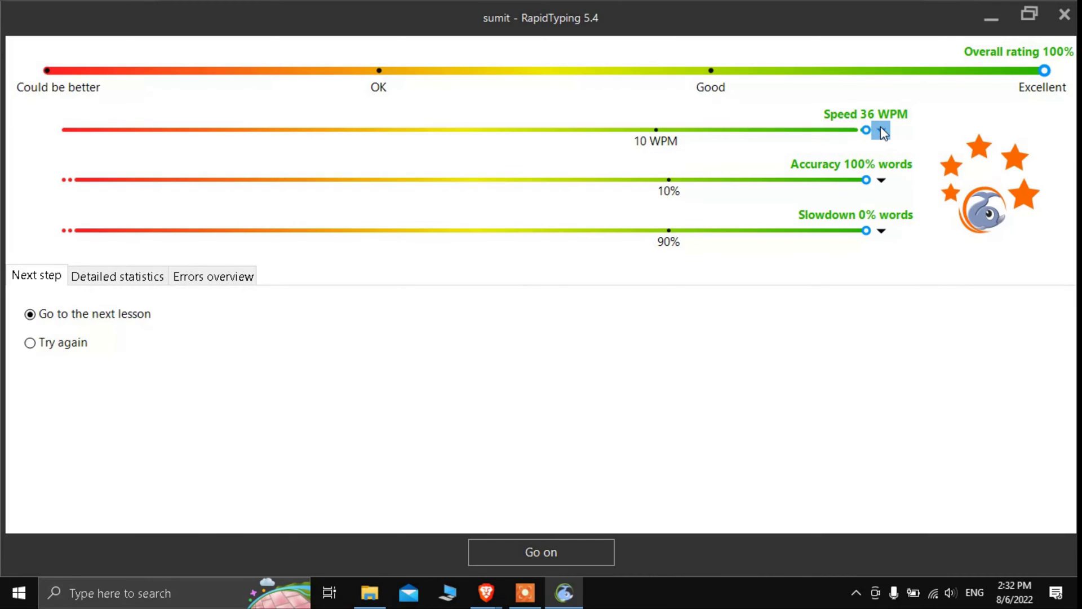
- Review the Lesson 1 results, including the per-key speed and accuracy statistics and the overview of typing errors
mouse_move(866, 133)
left_click(117, 278)
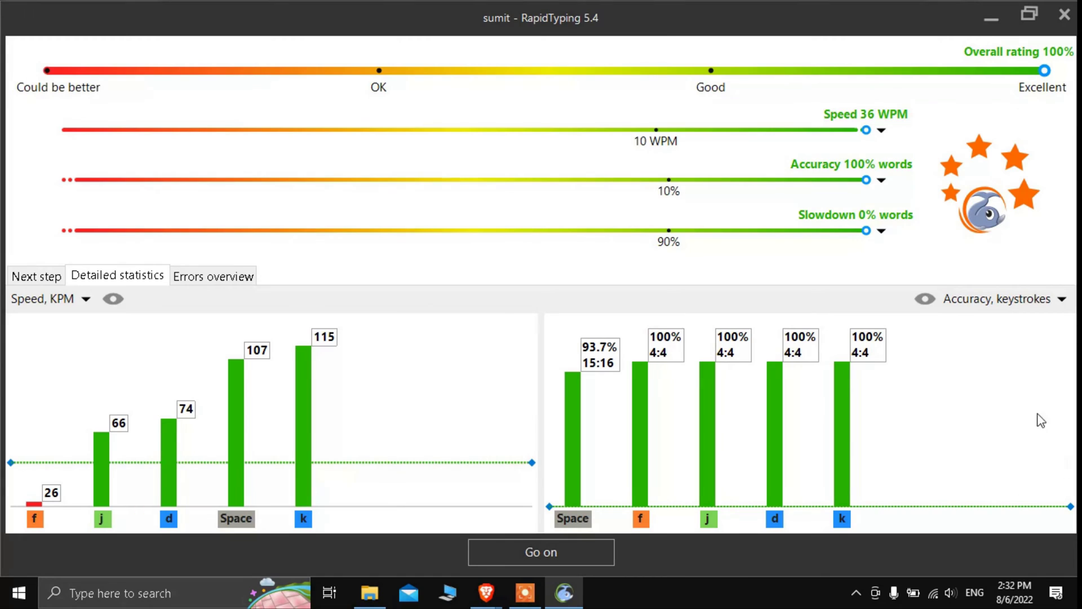
left_click(226, 276)
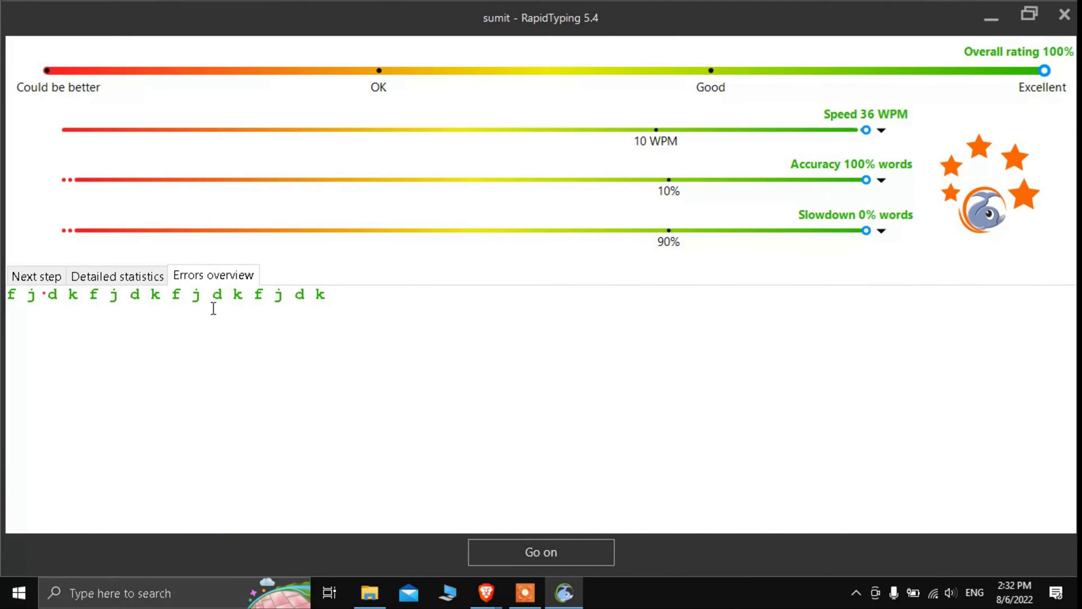
left_click_drag(59, 296, 45, 294)
left_click(91, 334)
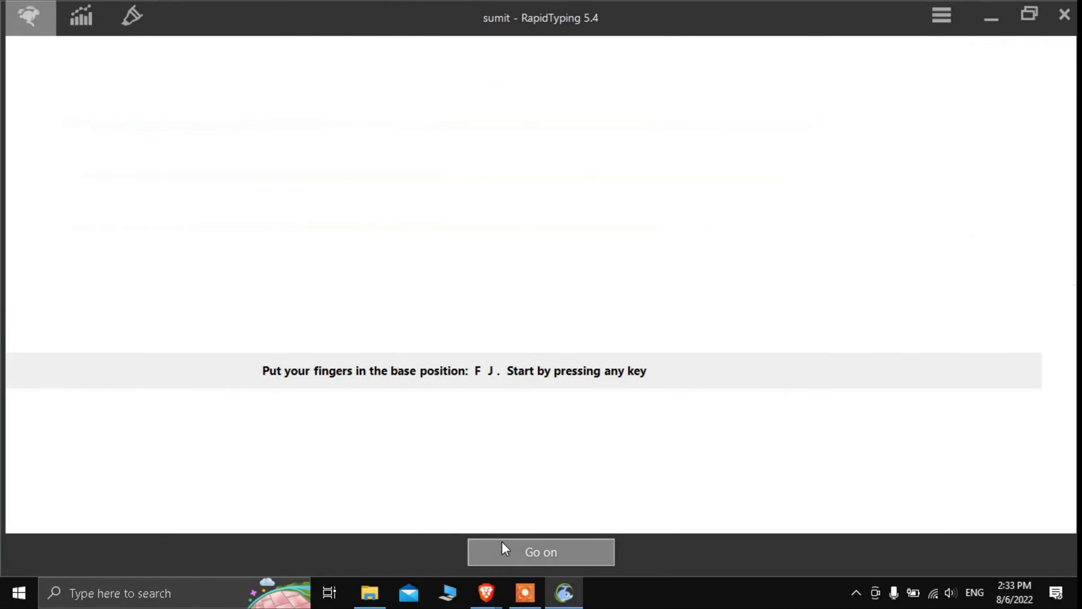
- Go on to Basics Lesson 2 and check the Basics lesson list before returning to the exercise
left_click(501, 541)
left_click(316, 52)
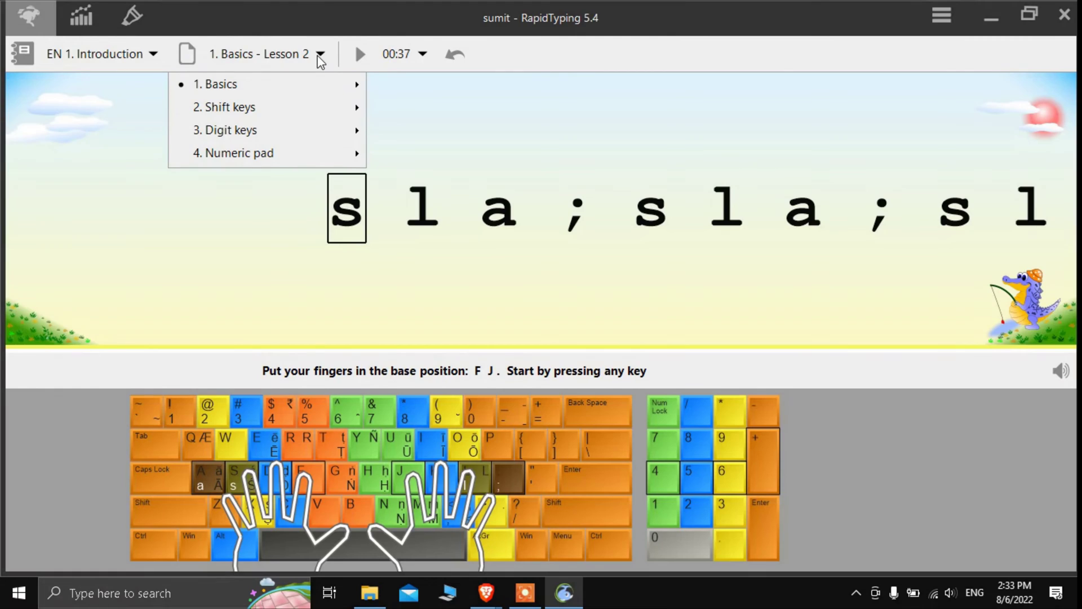
mouse_move(307, 80)
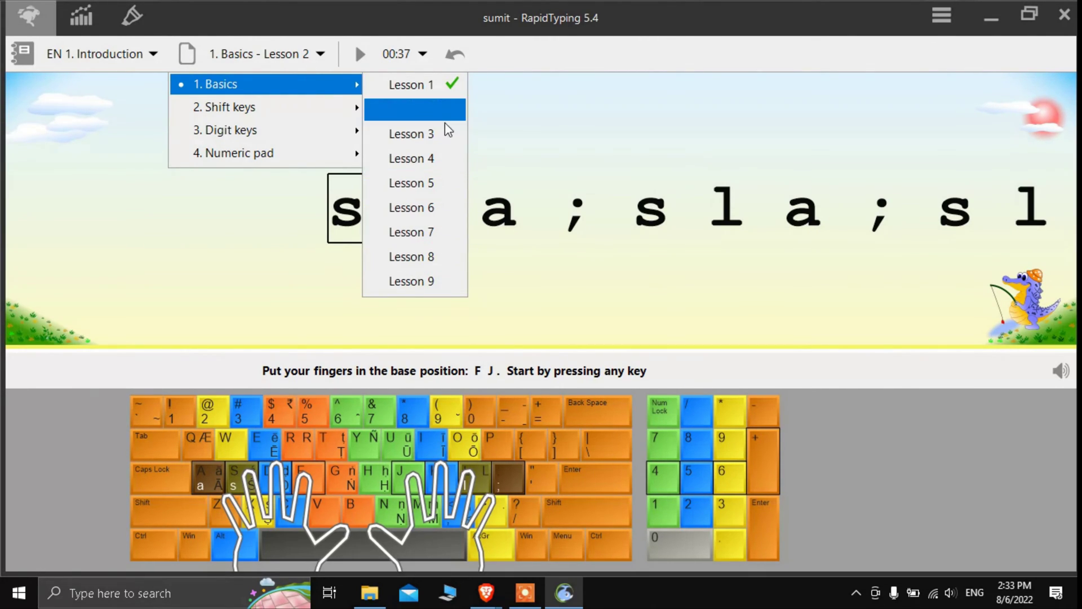
left_click(570, 182)
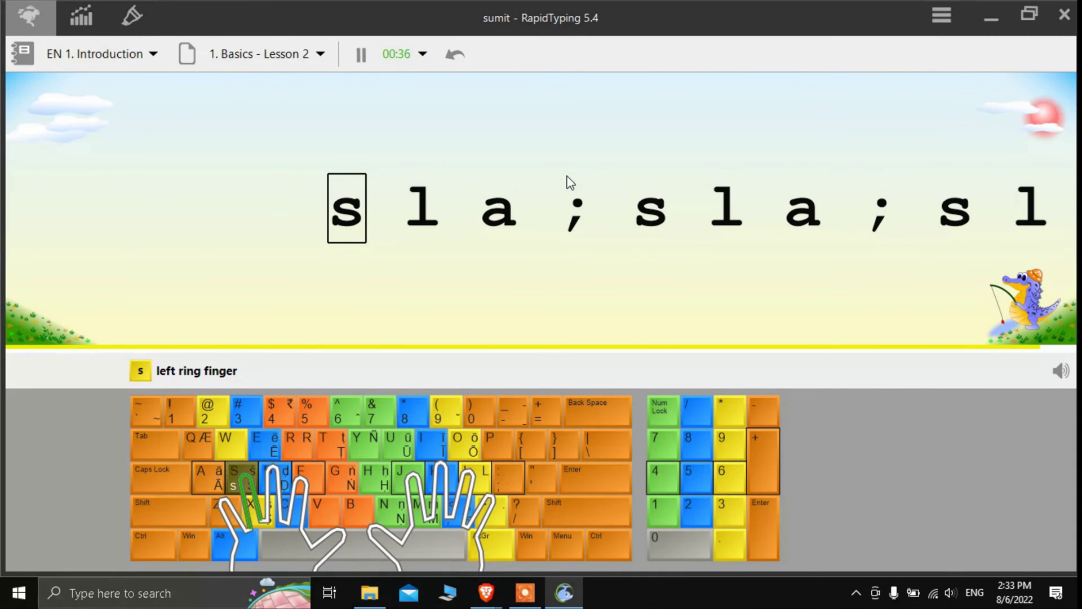
- Complete Basics Lesson 2 by typing the spaced sequence "s l a ;" four times, correcting the mistake after the first letter
type("sl")
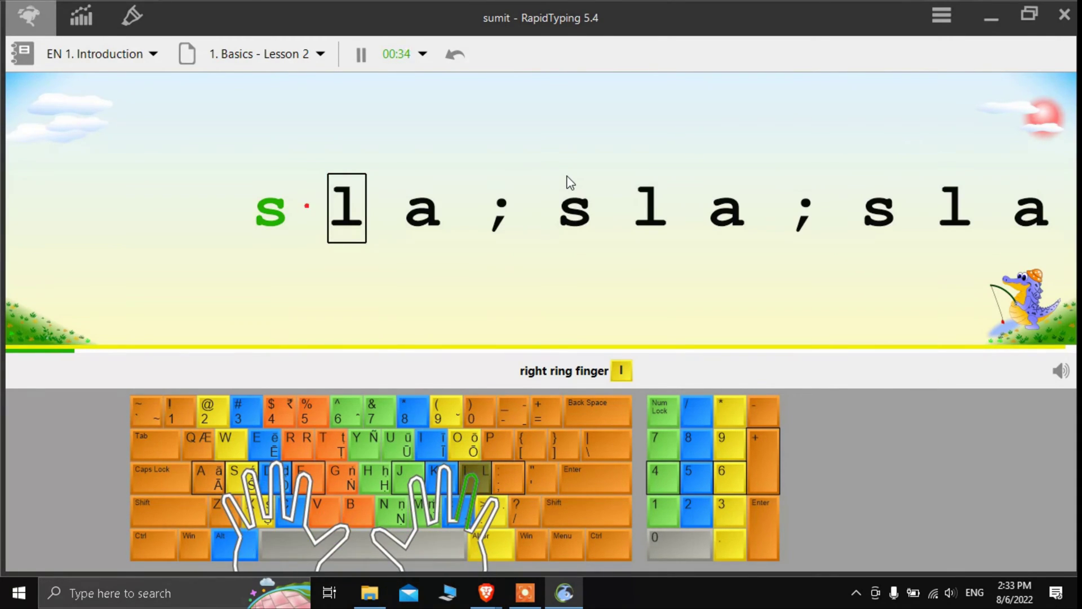
key("BackSpace")
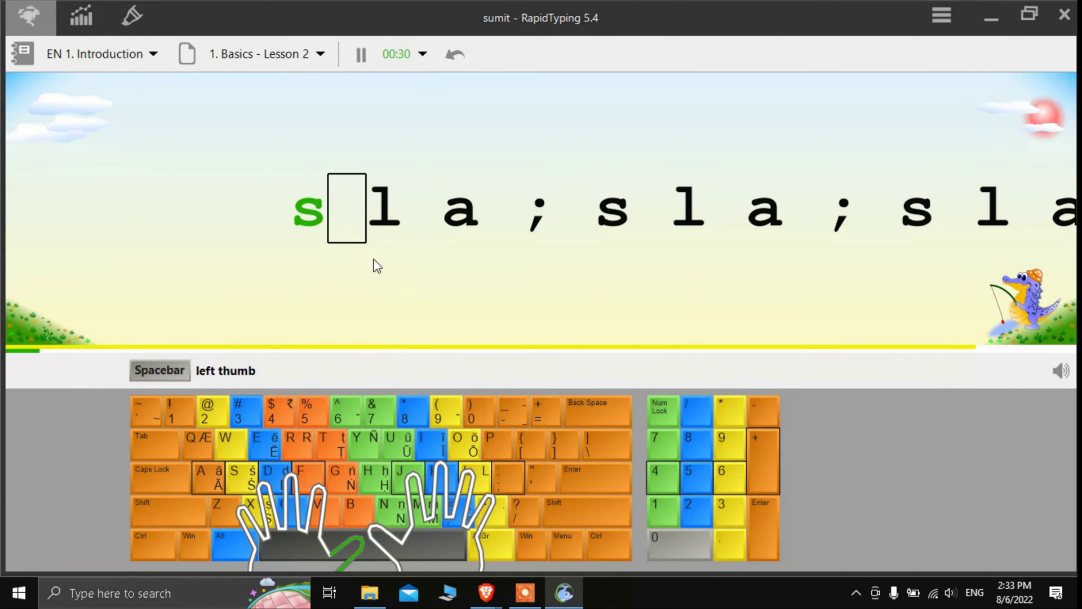
type("l")
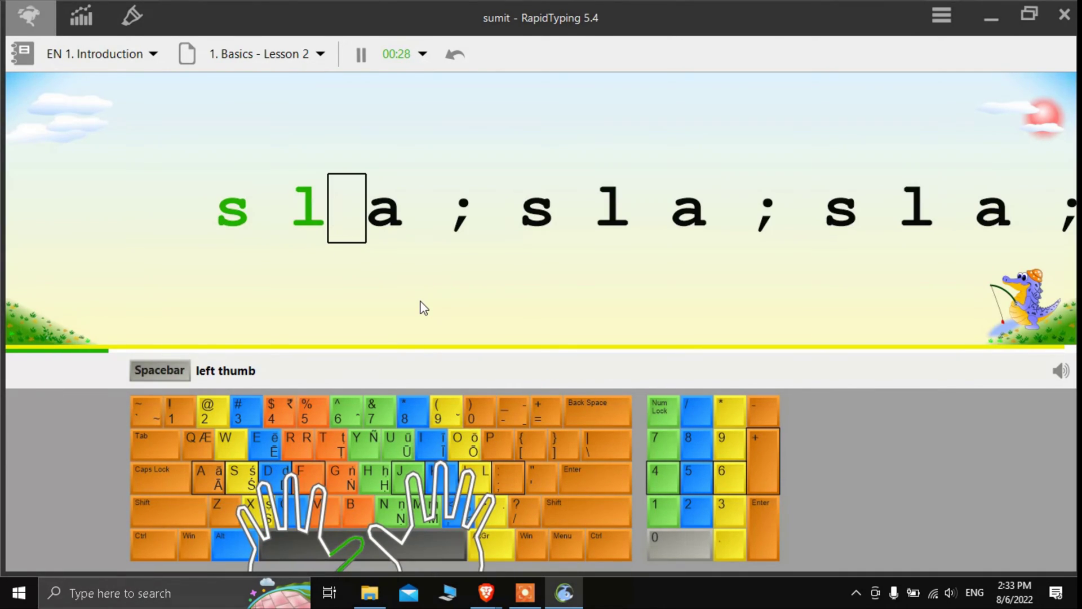
type(" a ; s ")
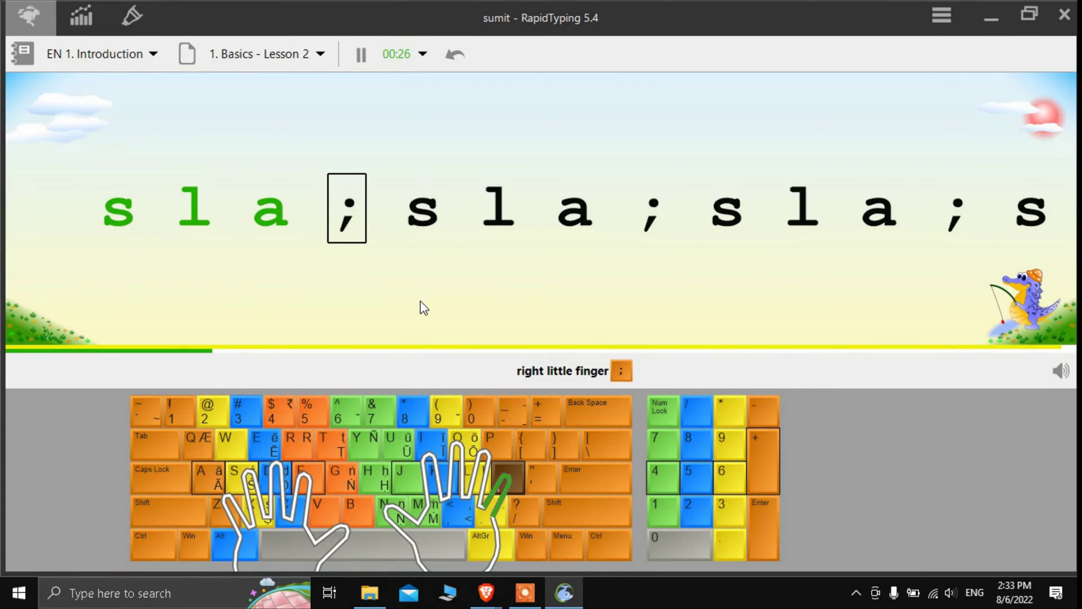
type("l")
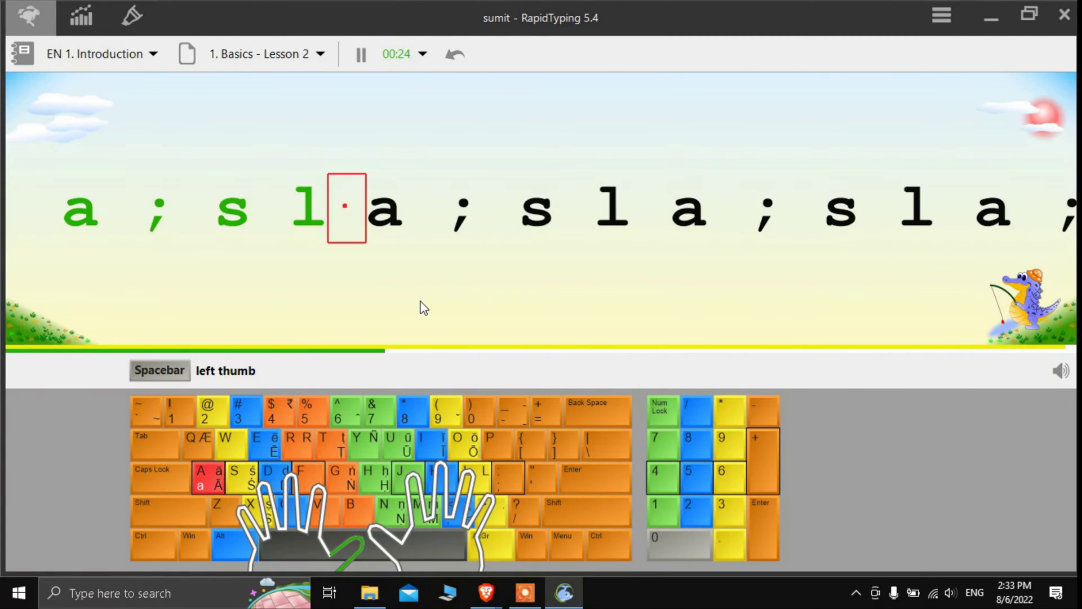
type("a ")
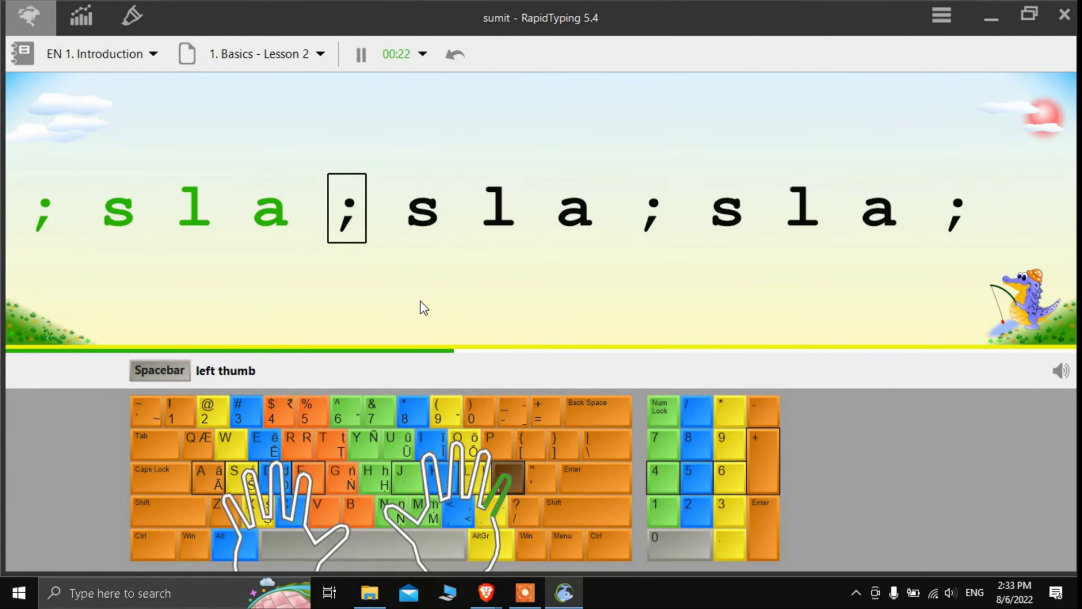
type("a ; s ")
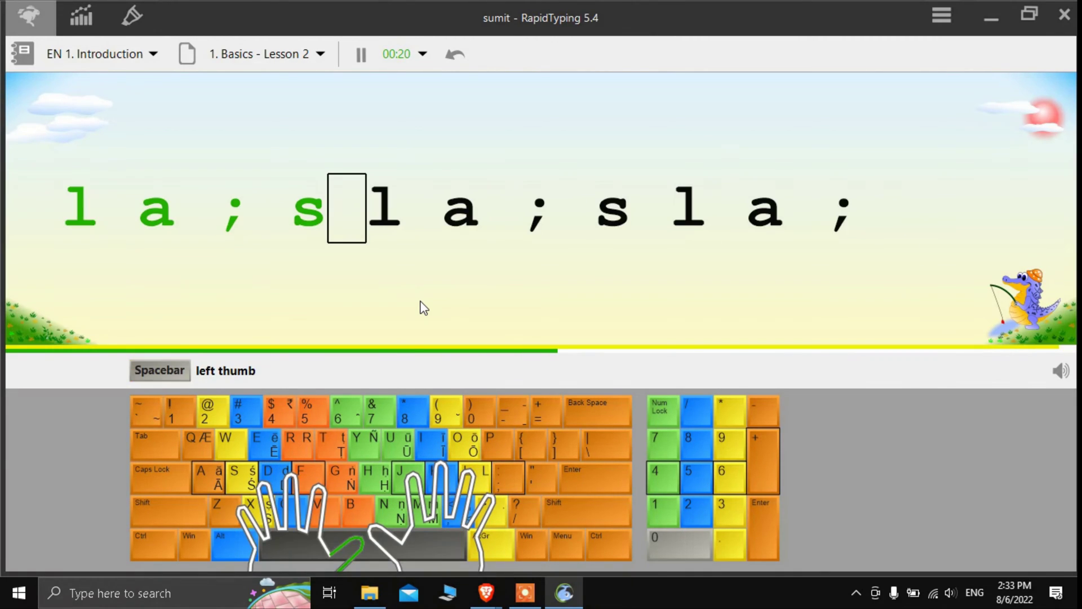
type("l a")
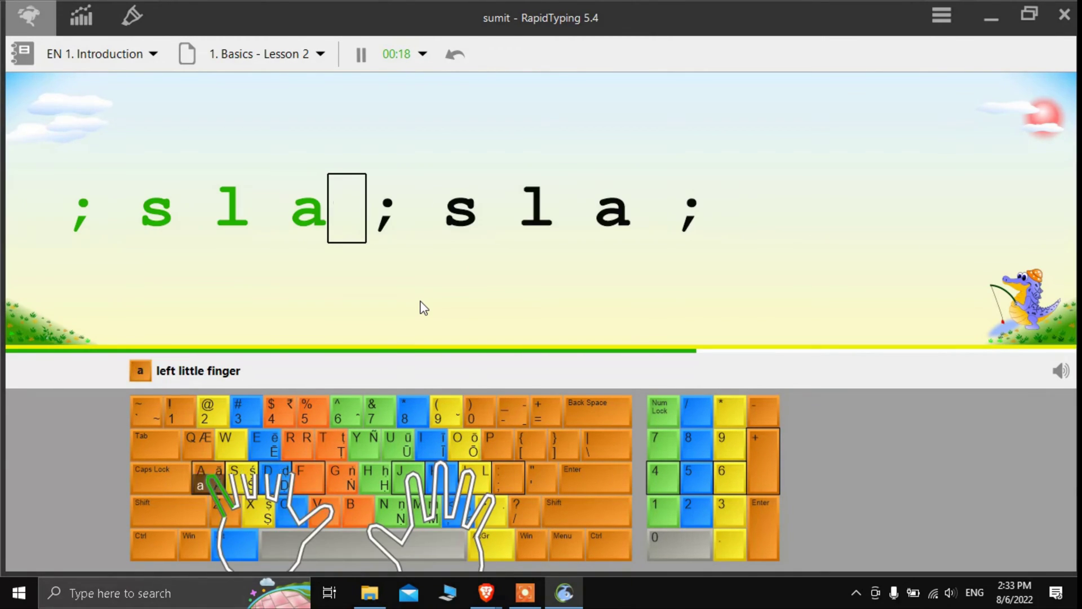
type(" ; s ")
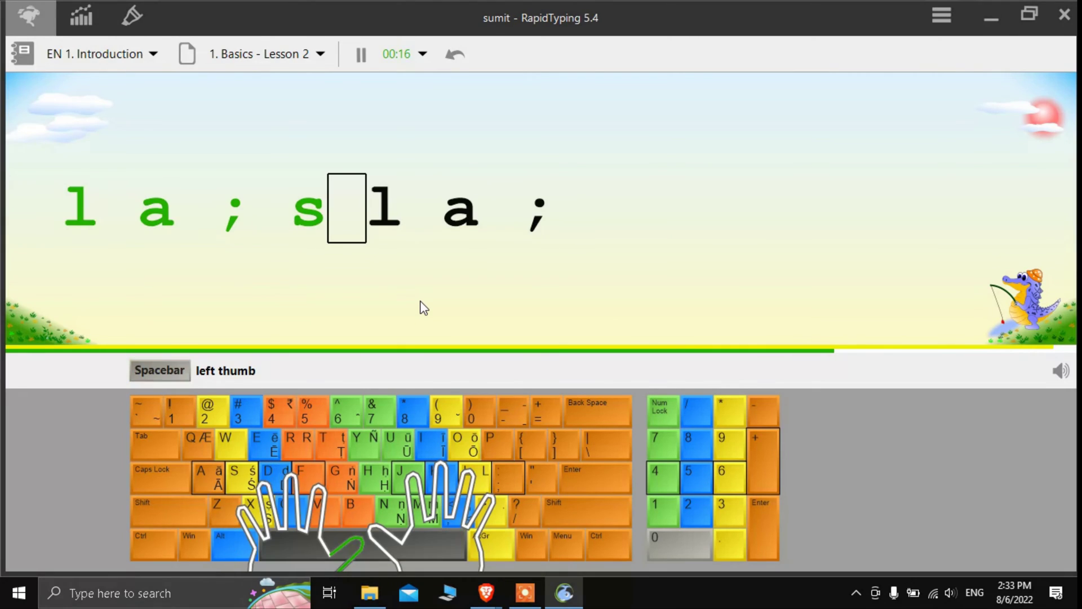
type("l a ")
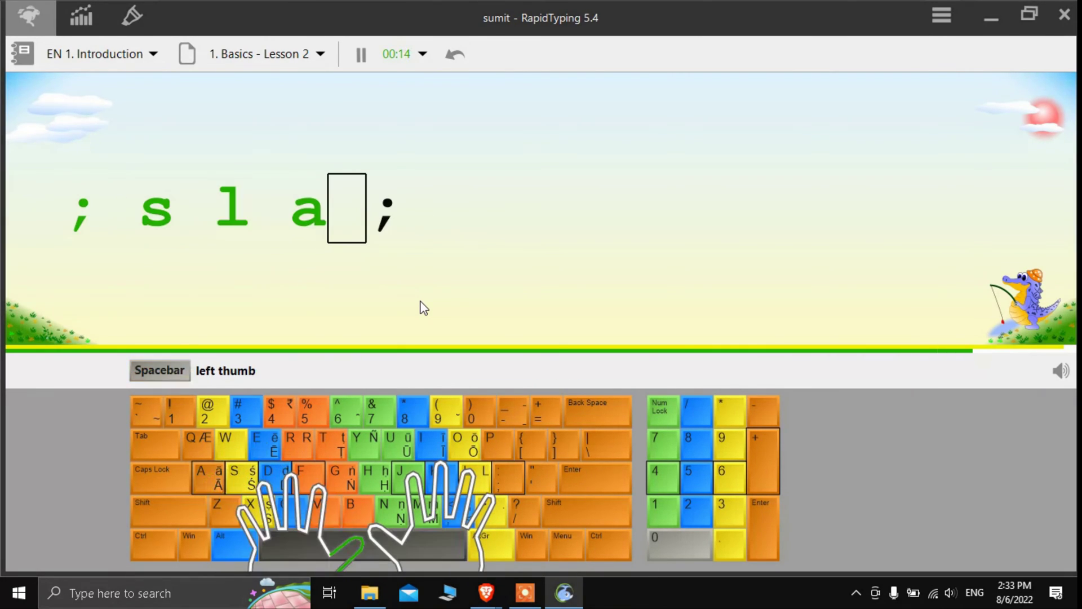
type(";")
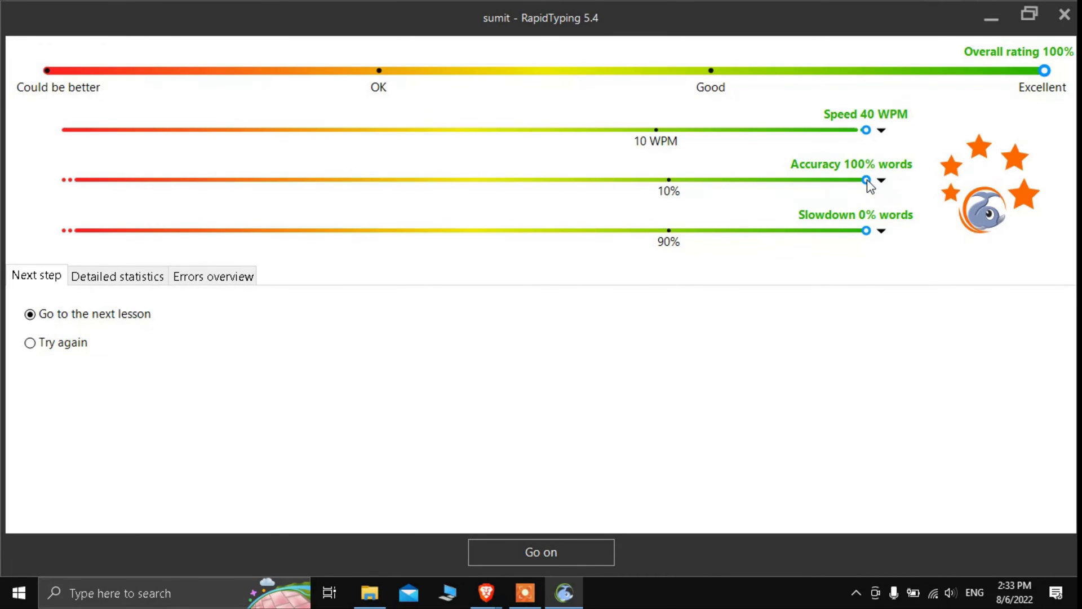
- Review the Lesson 2 results, including the available speed units and the errors overview, and go on to the lesson screen
left_click(880, 130)
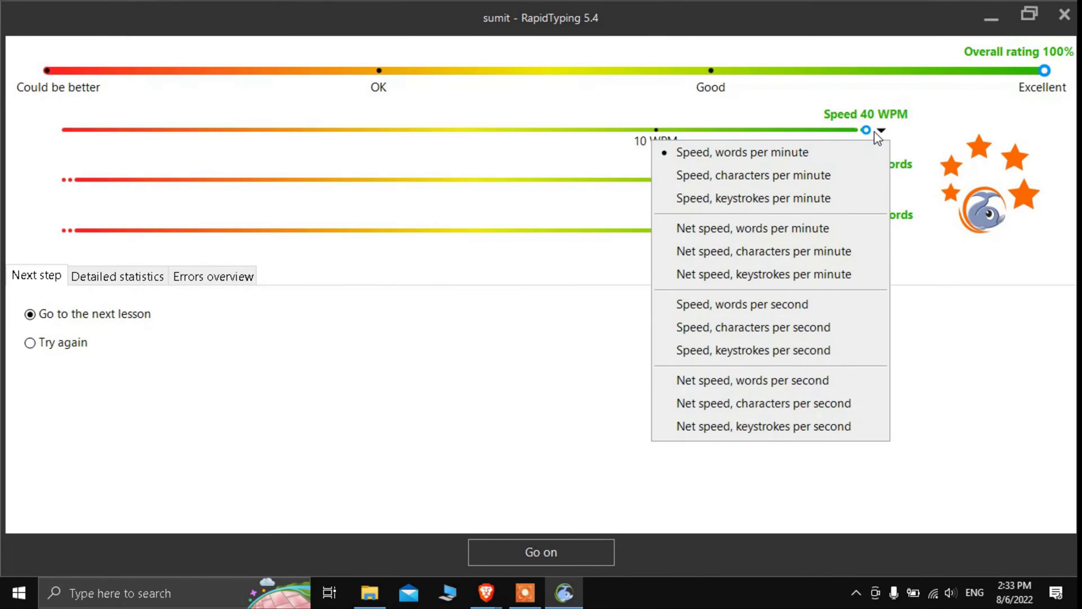
left_click(482, 326)
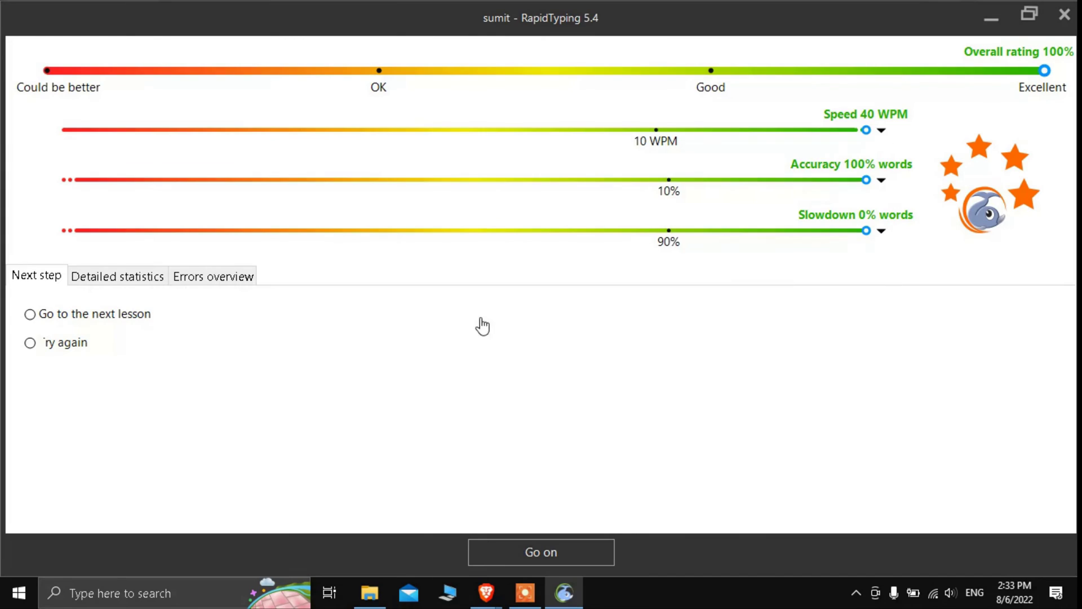
left_click(227, 278)
left_click_drag(8, 293, 488, 313)
left_click(311, 347)
left_click(610, 559)
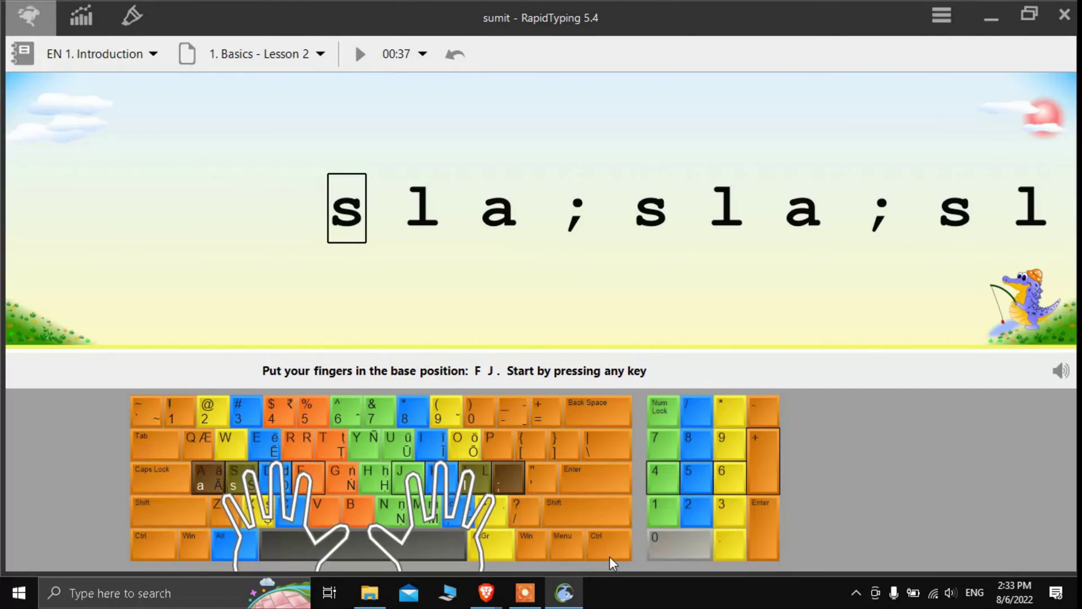
- Look over the lessons offered under 2. Shift keys and 1. Basics, leaving the current lesson selected
left_click(320, 53)
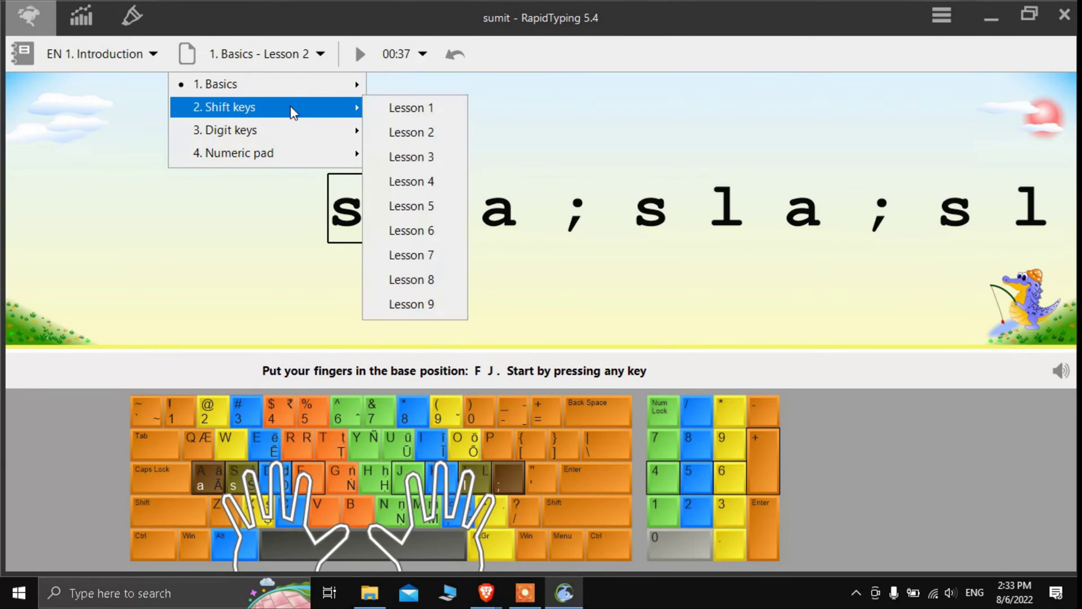
mouse_move(319, 87)
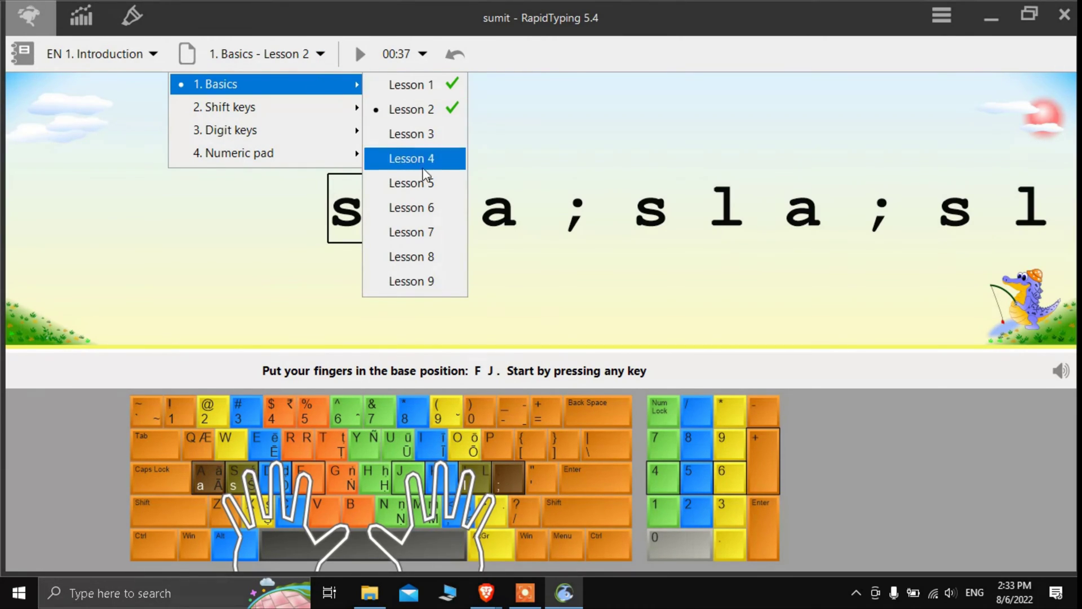
left_click(524, 176)
- Open the library for adding more courses and stop limiting its list to languages installed on the system
left_click(124, 62)
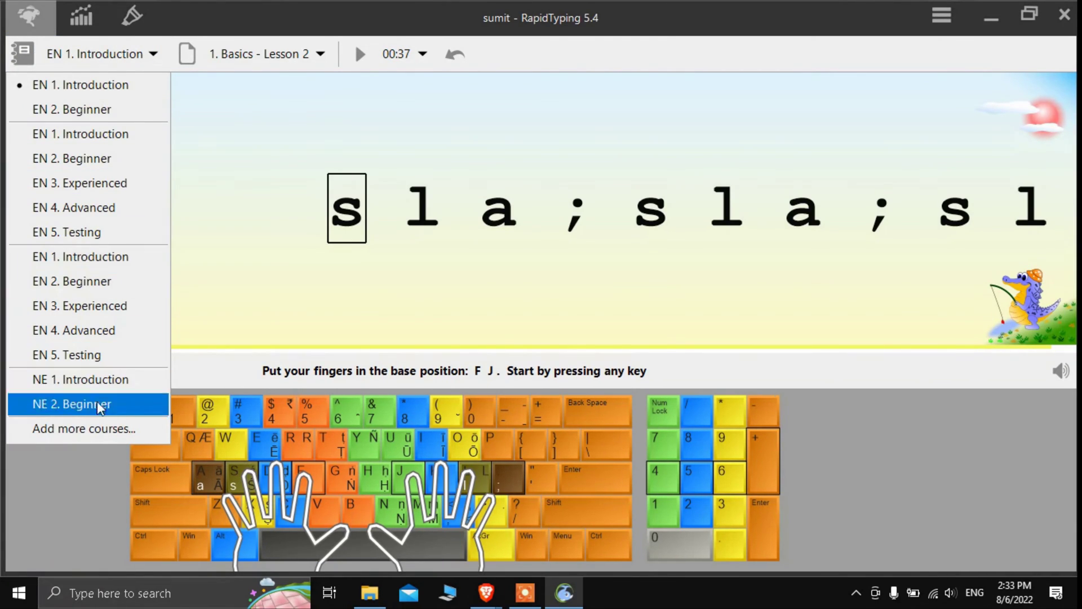
left_click(103, 427)
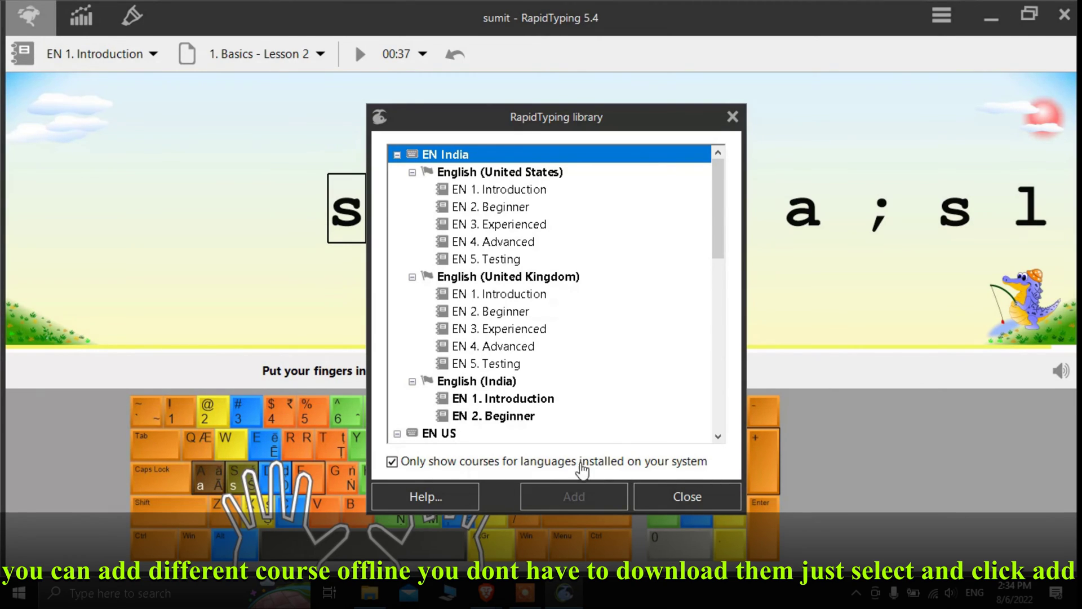
scroll(430, 203, "down", 2)
scroll(519, 297, "down", 4)
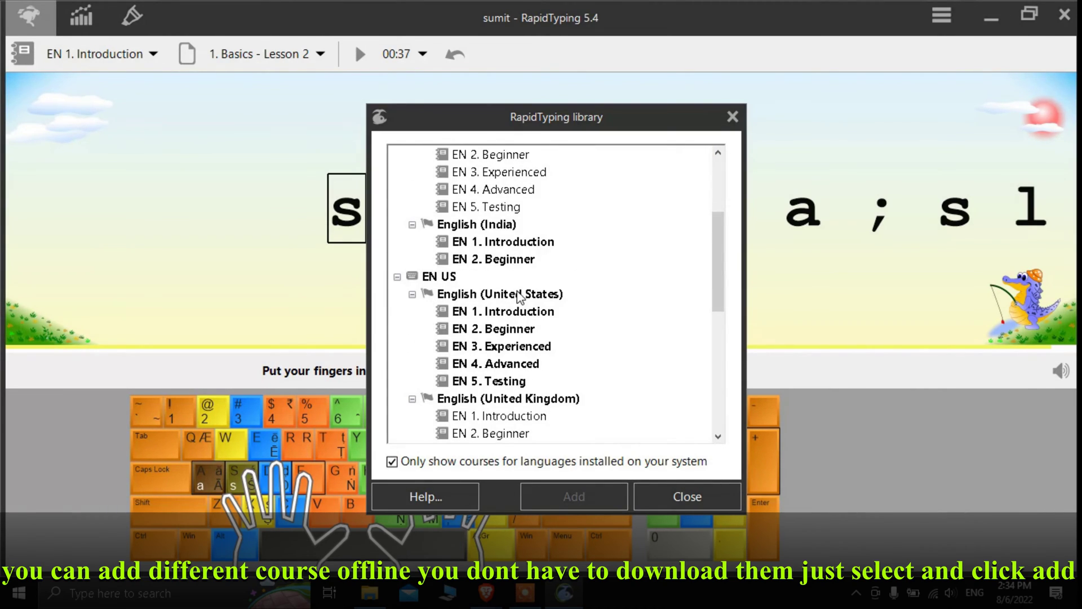
scroll(511, 299, "down", 4)
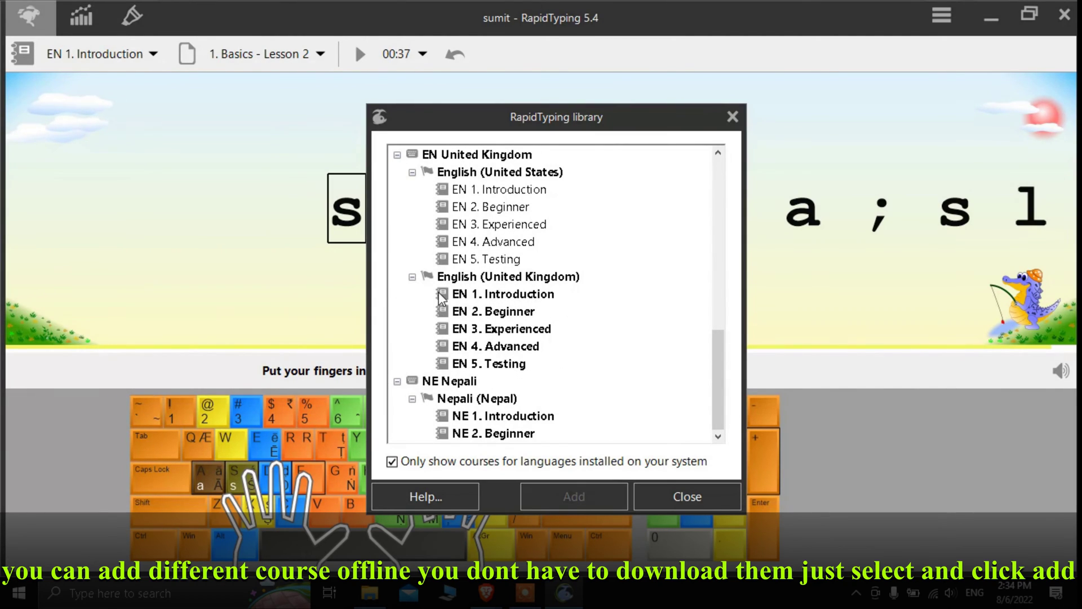
scroll(509, 231, "up", 10)
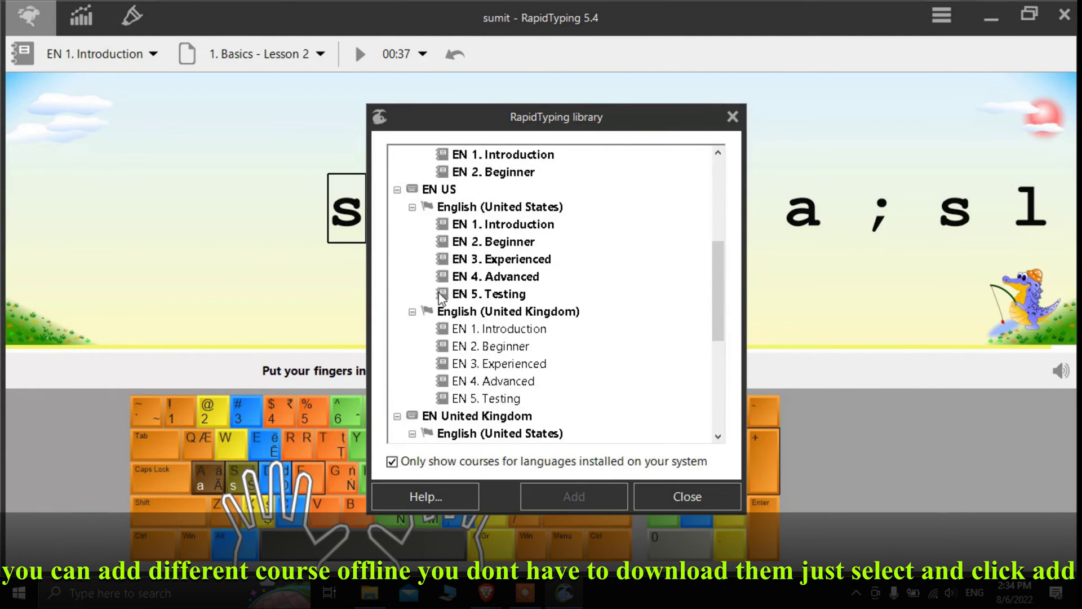
left_click(391, 461)
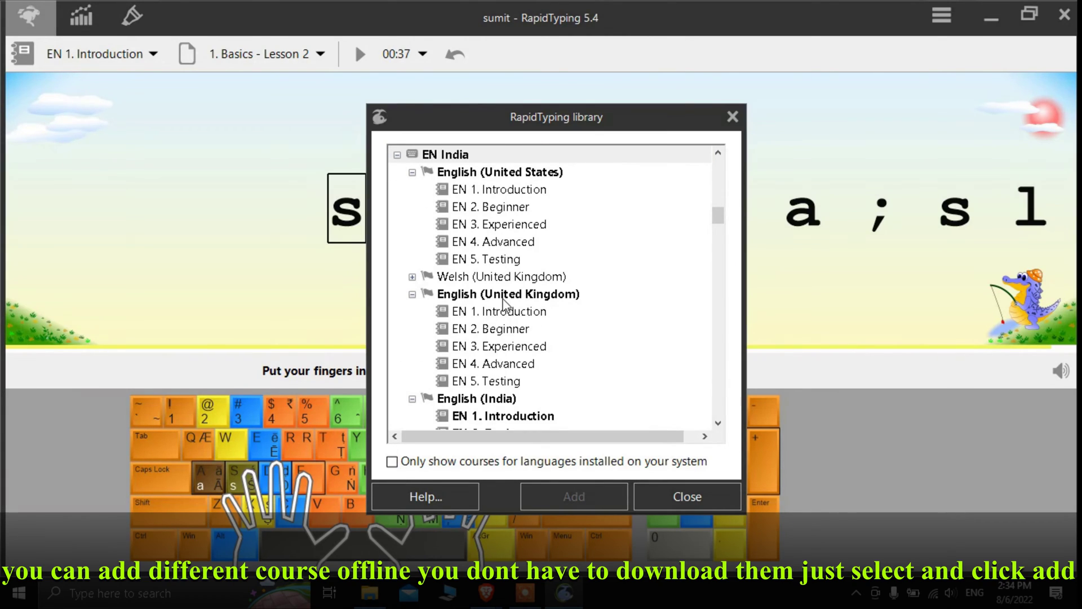
- Look through the full list of keyboard layouts in the library, including the language offered under EN Ogham
scroll(490, 320, "down", 9)
scroll(484, 266, "up", 3)
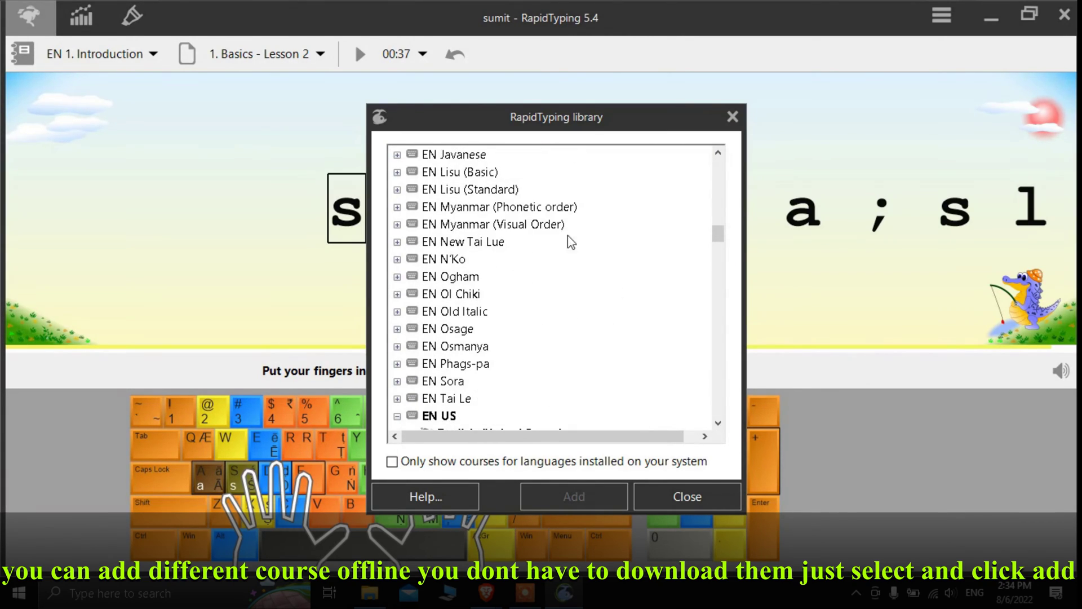
left_click(398, 277)
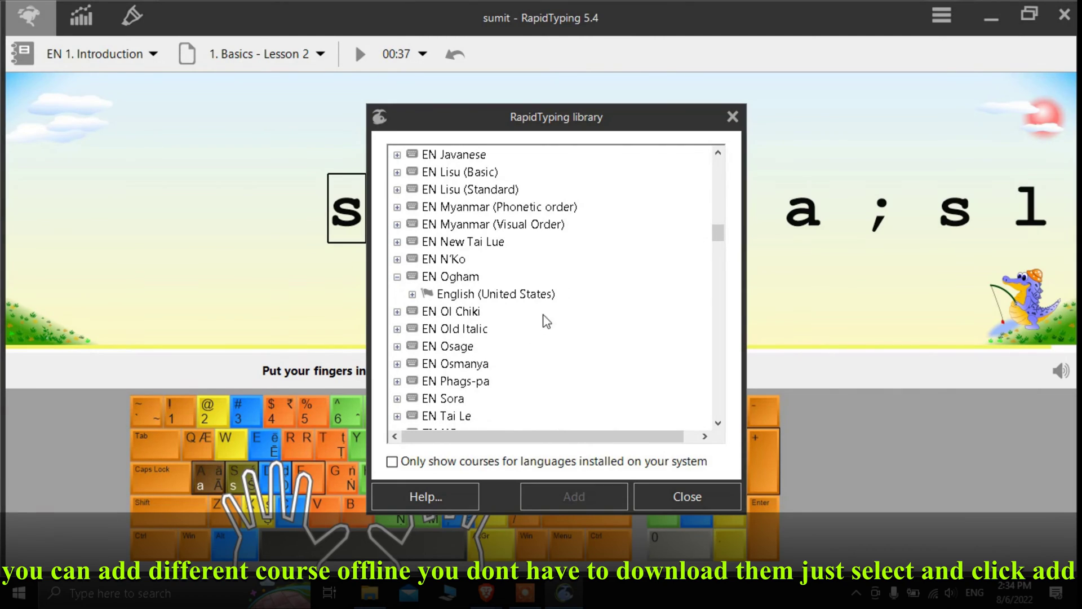
scroll(458, 243, "up", 3)
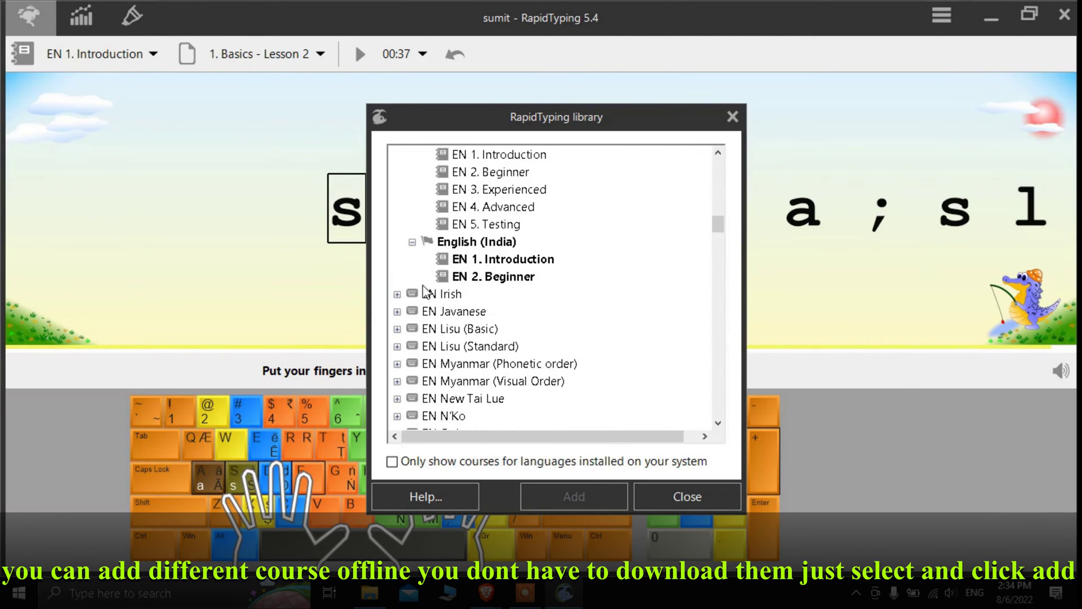
scroll(434, 327, "down", 12)
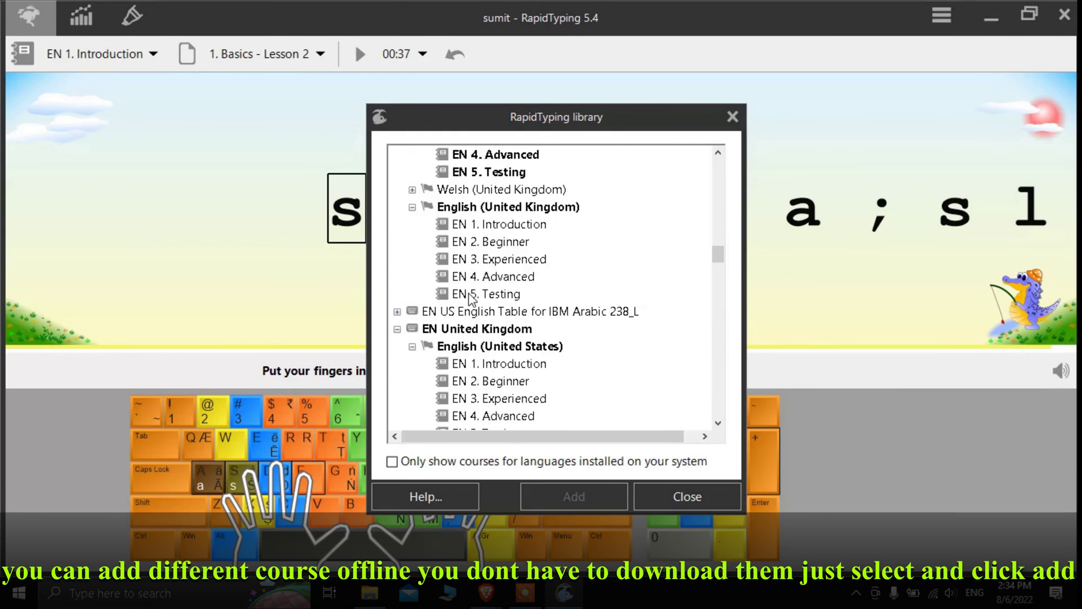
scroll(471, 297, "down", 4)
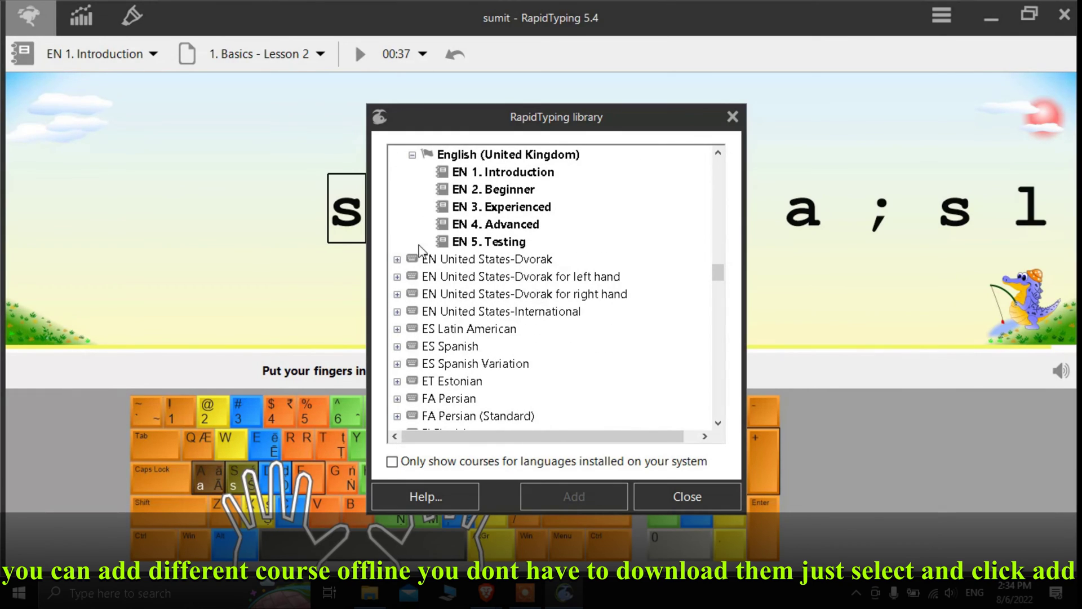
- Add the NL 1. Introduction course from Dutch (Netherlands) under EN United States-International
left_click(398, 311)
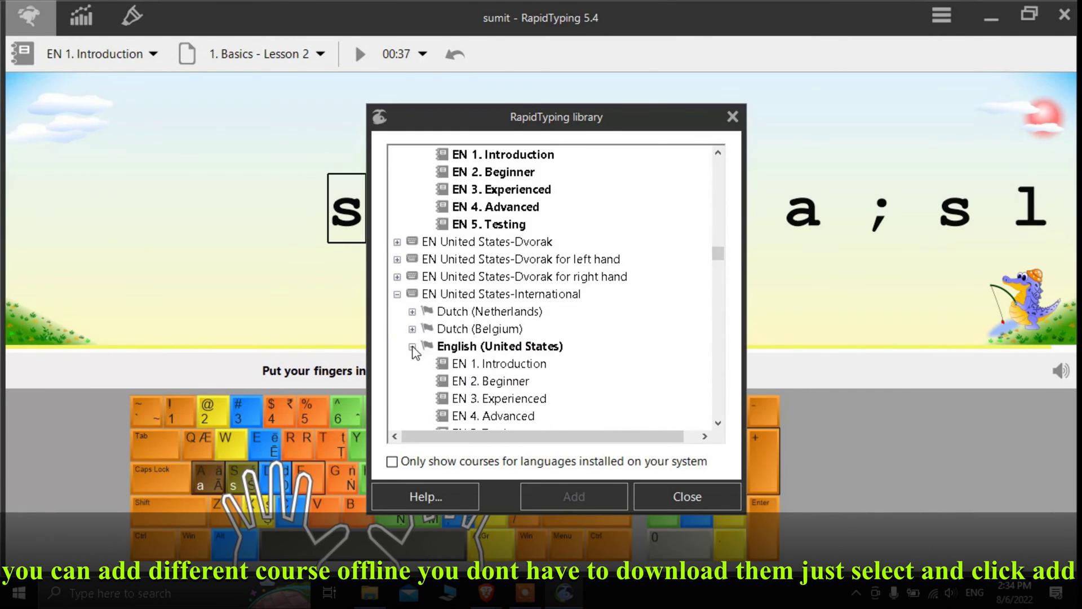
left_click(483, 315)
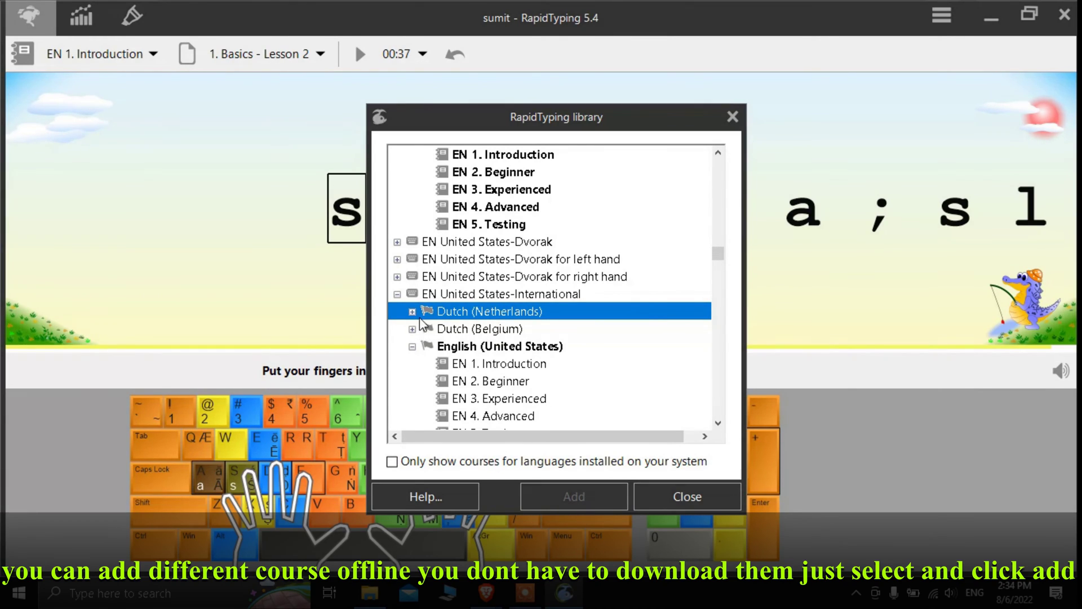
left_click(412, 312)
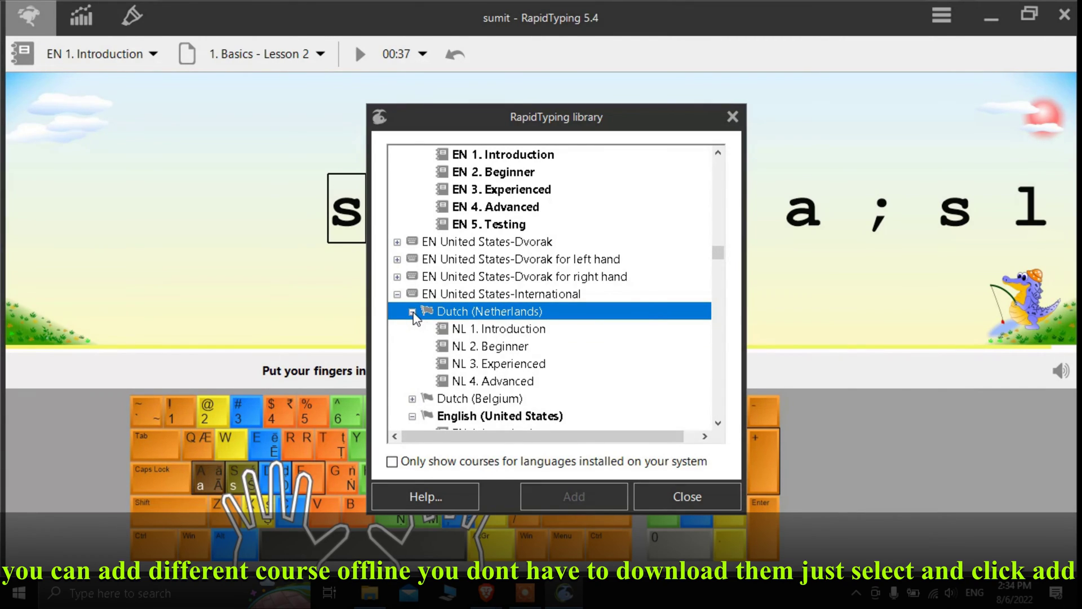
left_click(499, 342)
left_click(509, 331)
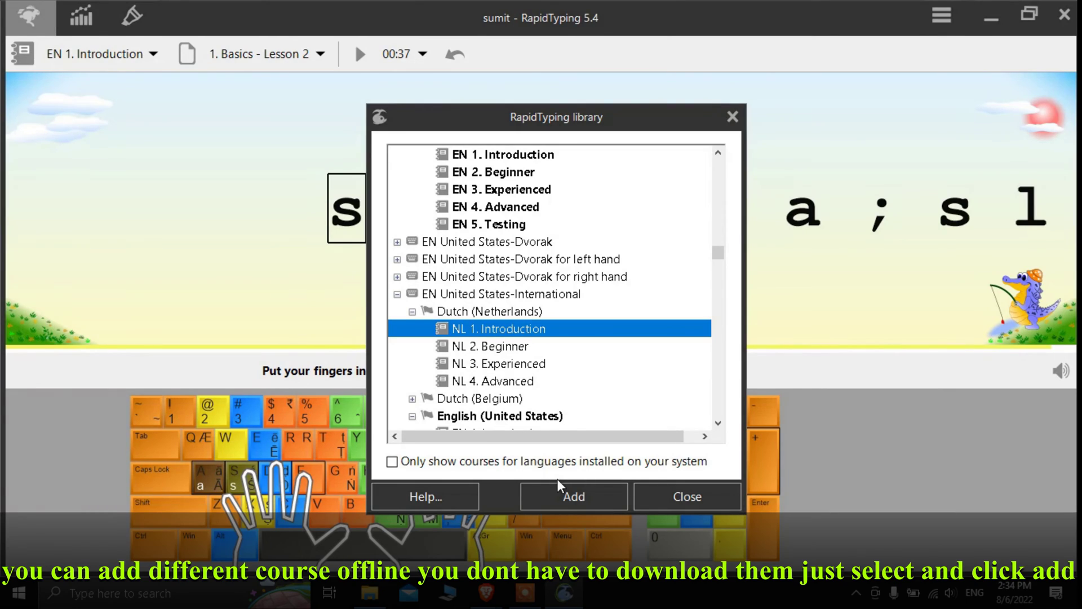
left_click(558, 491)
- Add the remaining Dutch (Netherlands) courses: NL 2. Beginner, NL 3. Experienced and NL 4. Advanced
left_click(515, 345)
left_click(554, 501)
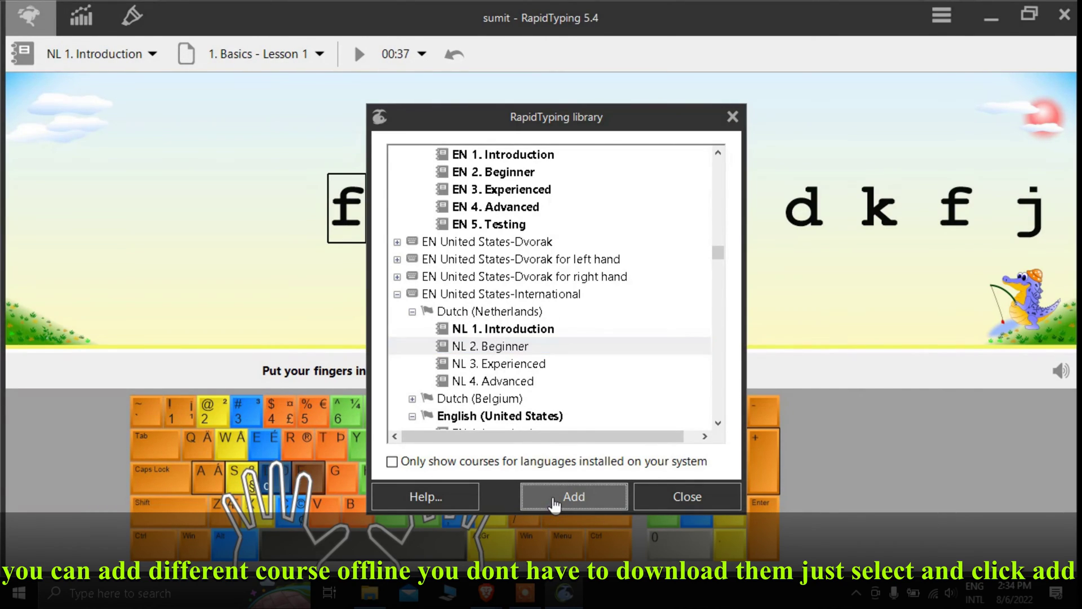
left_click(502, 369)
left_click(560, 495)
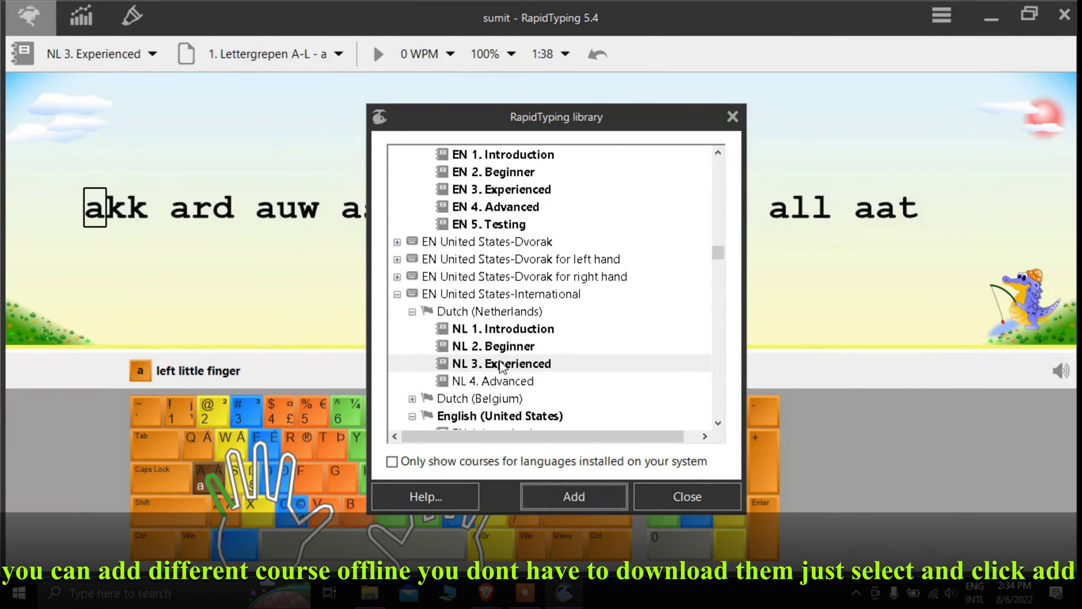
left_click(513, 382)
left_click(572, 498)
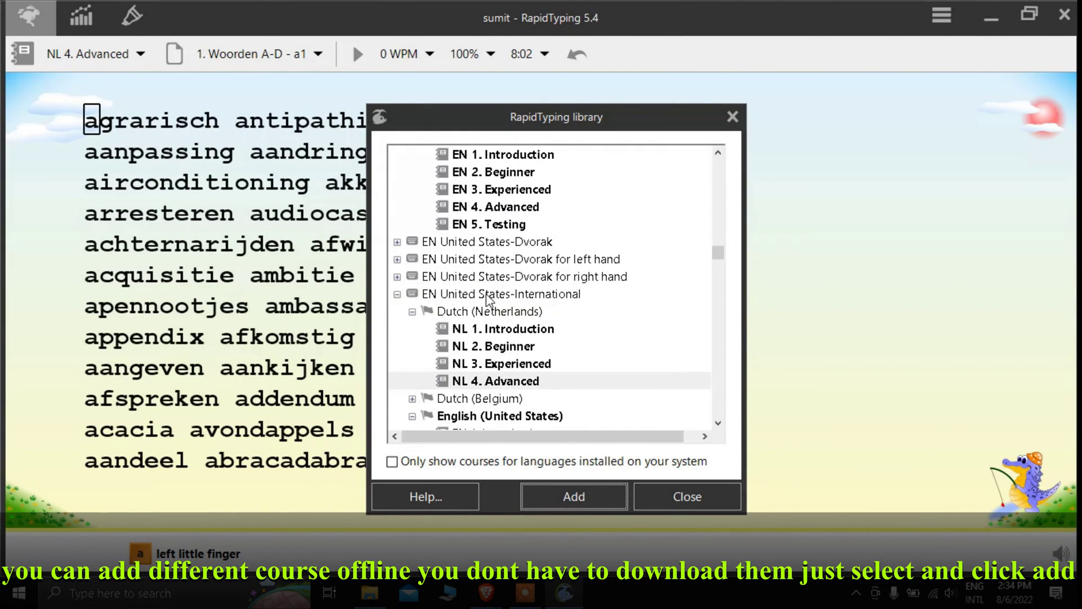
- Close the course library and check the course list for the added Dutch courses
left_click(447, 313)
left_click(679, 498)
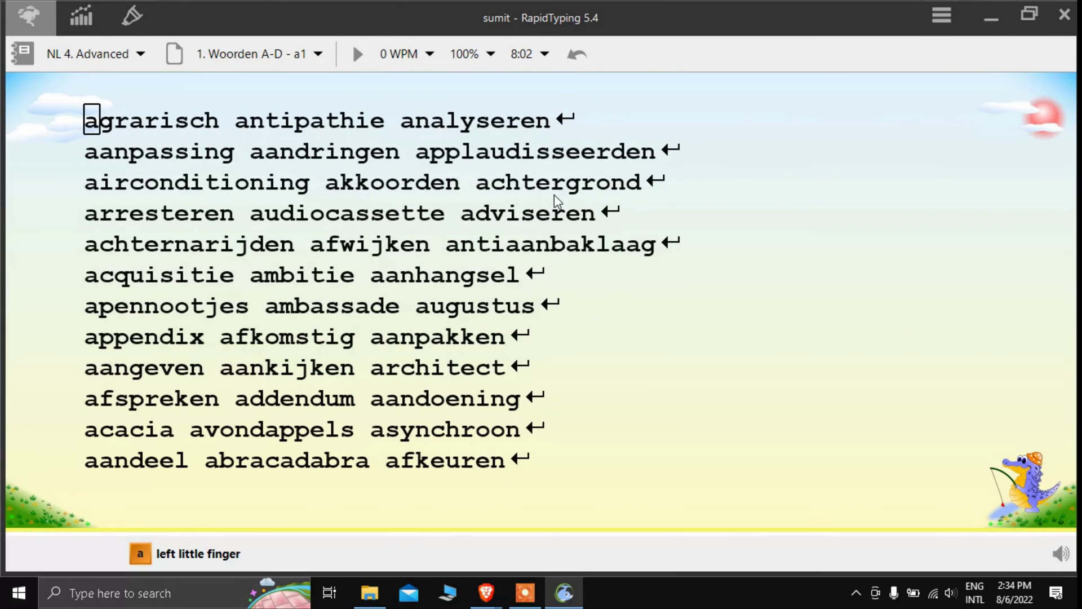
left_click(115, 56)
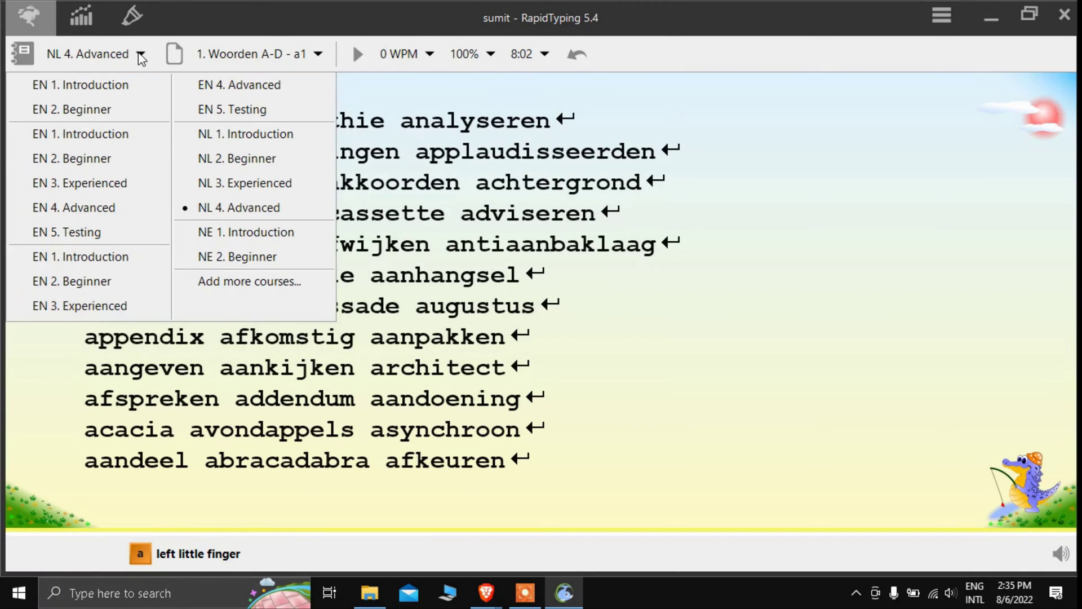
left_click(755, 224)
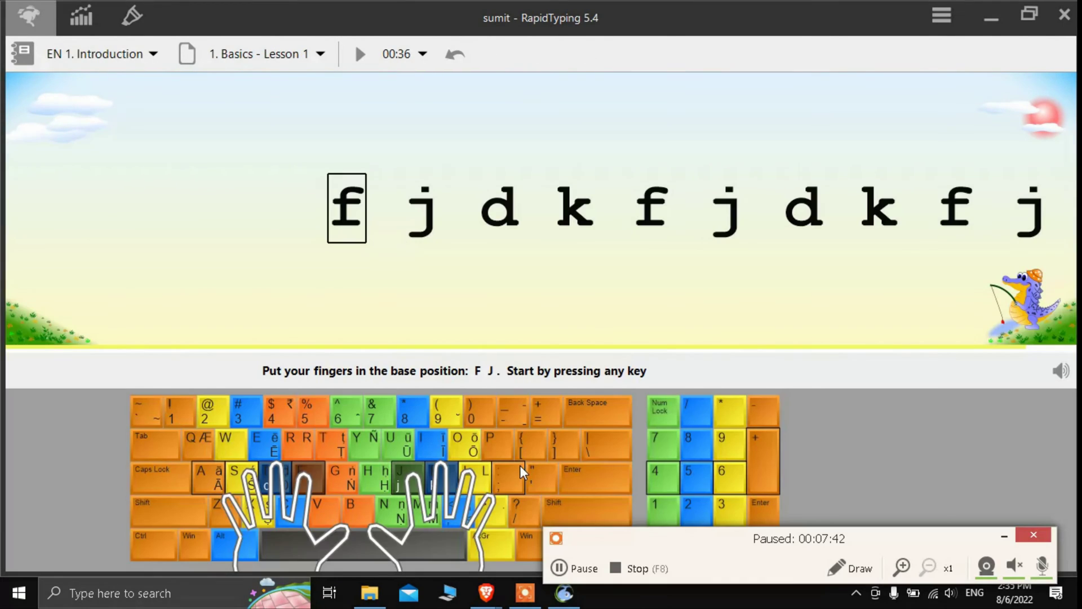
- Try EN 2. Beginner from the first English group, and EN 1. Introduction, EN 2. Beginner and EN 4. Advanced from the second
left_click(34, 54)
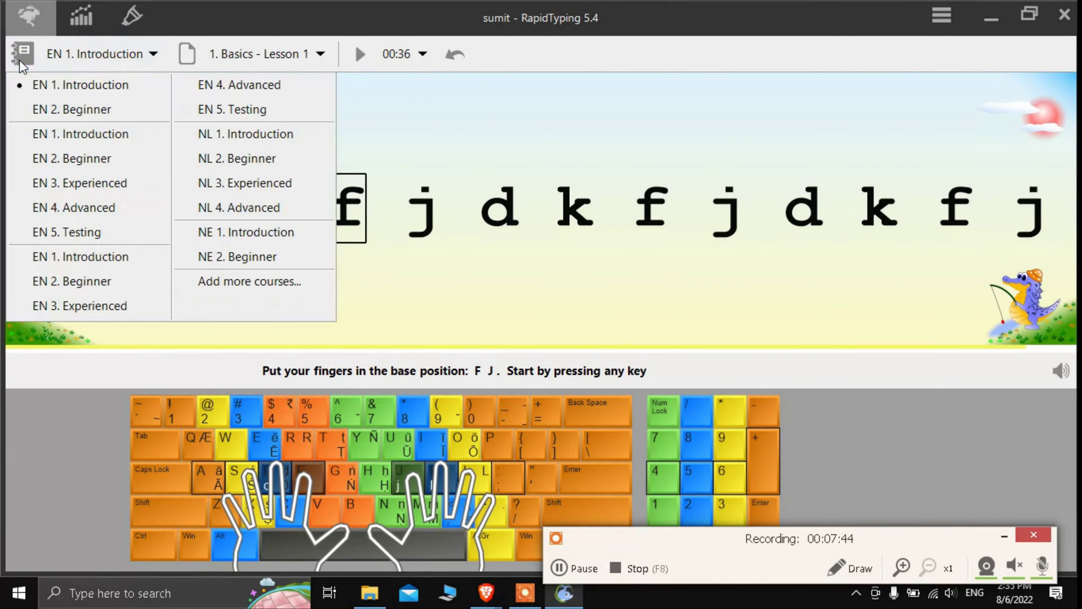
left_click(88, 111)
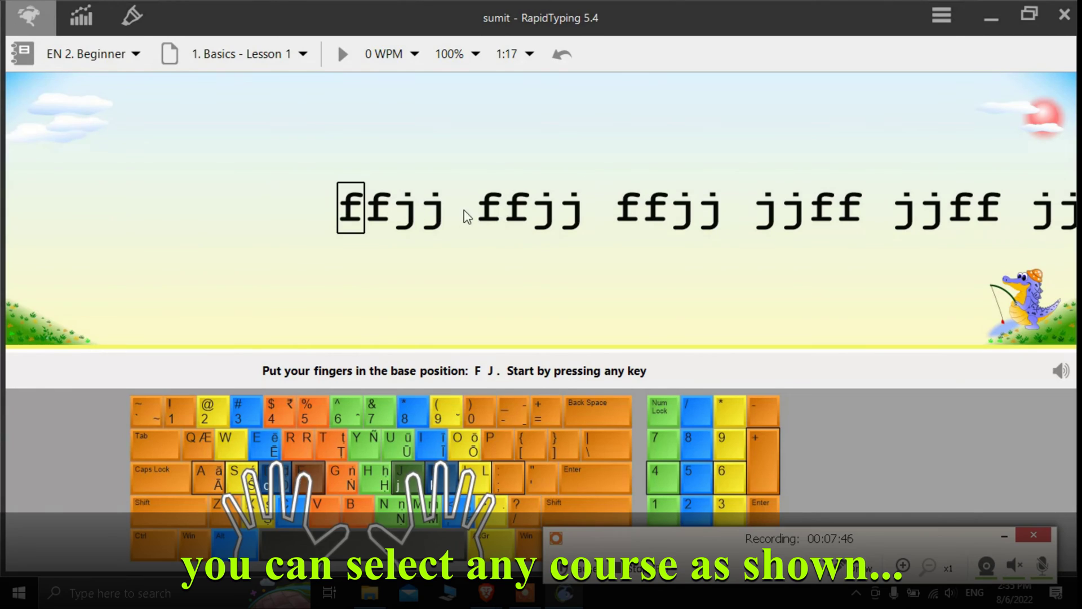
left_click(24, 54)
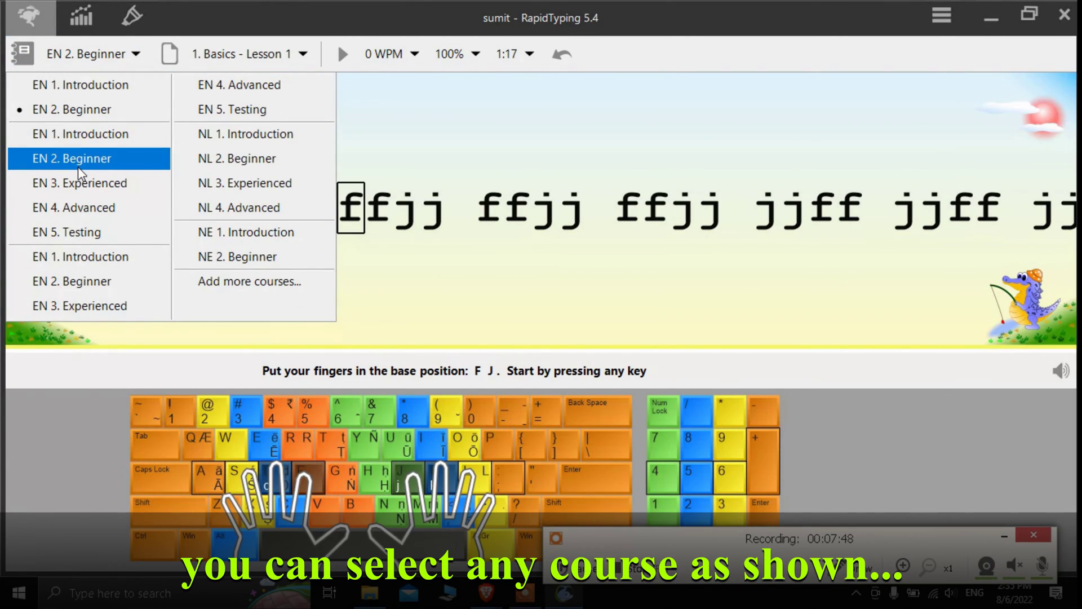
left_click(101, 133)
left_click(90, 54)
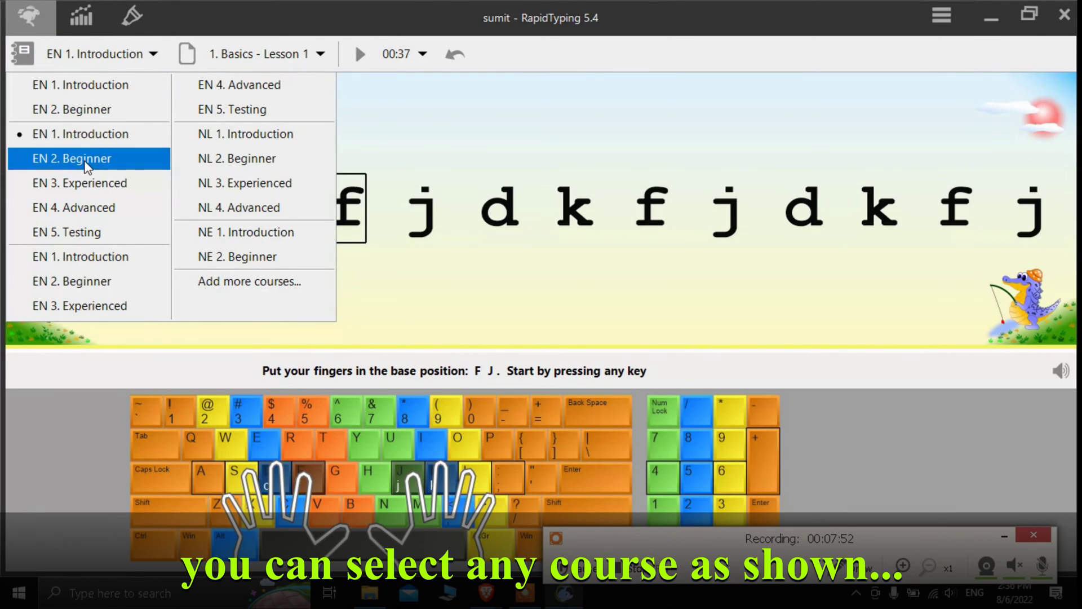
left_click(34, 157)
left_click(85, 53)
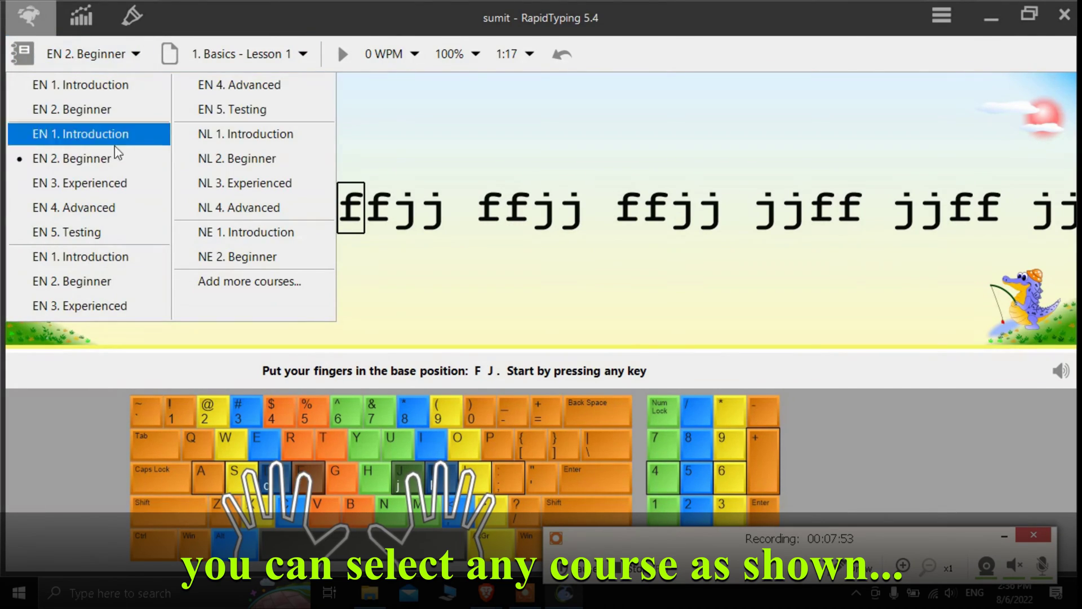
left_click(111, 206)
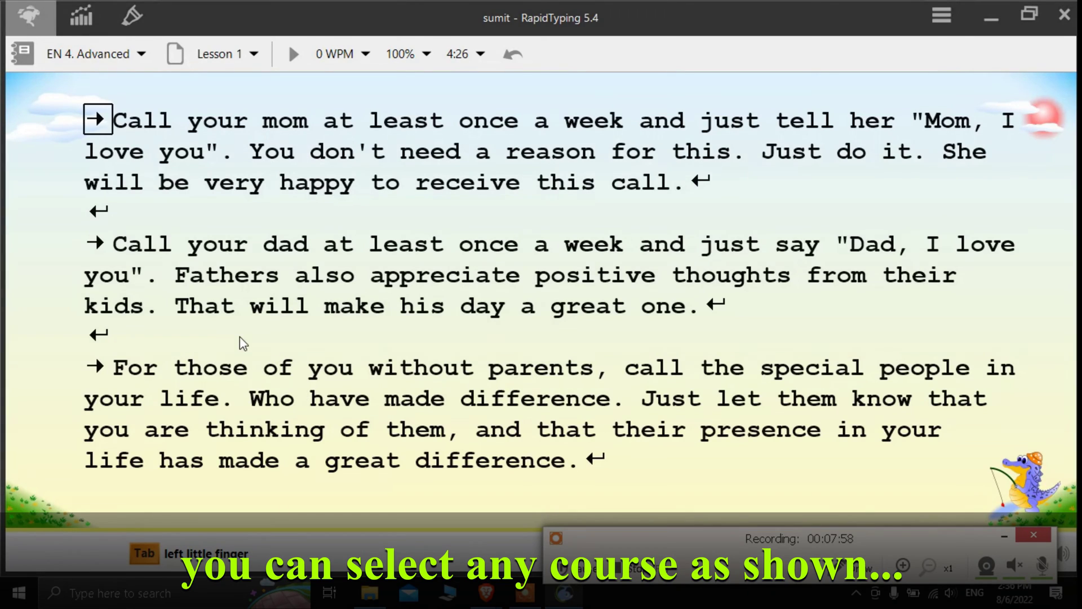
- Switch through EN 2. Beginner, EN 3. Experienced and EN 4. Advanced in the third English group, staying on EN 4. Advanced
left_click(90, 53)
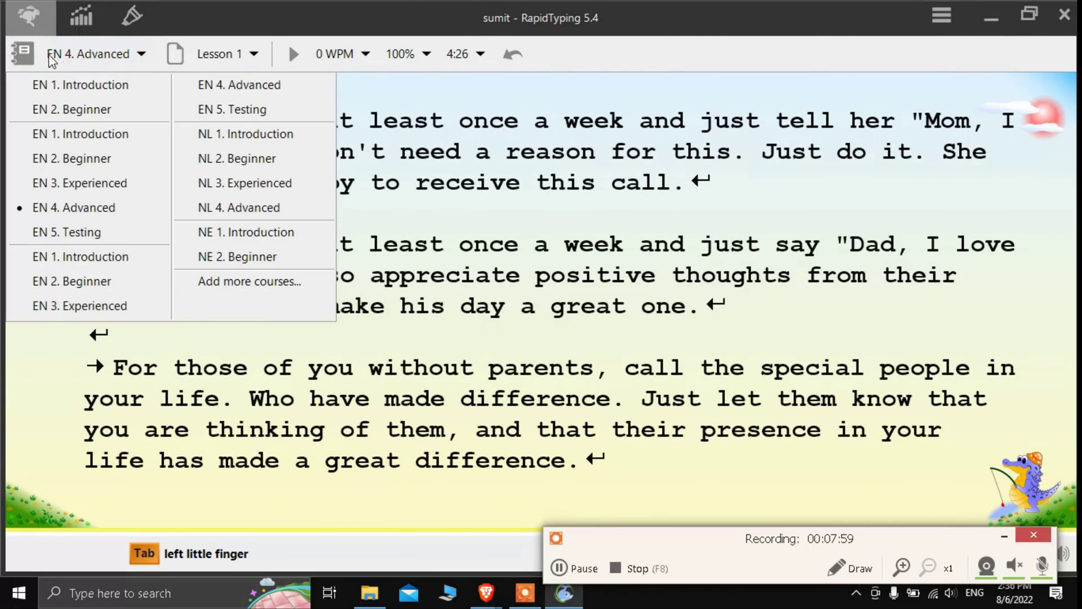
left_click(81, 282)
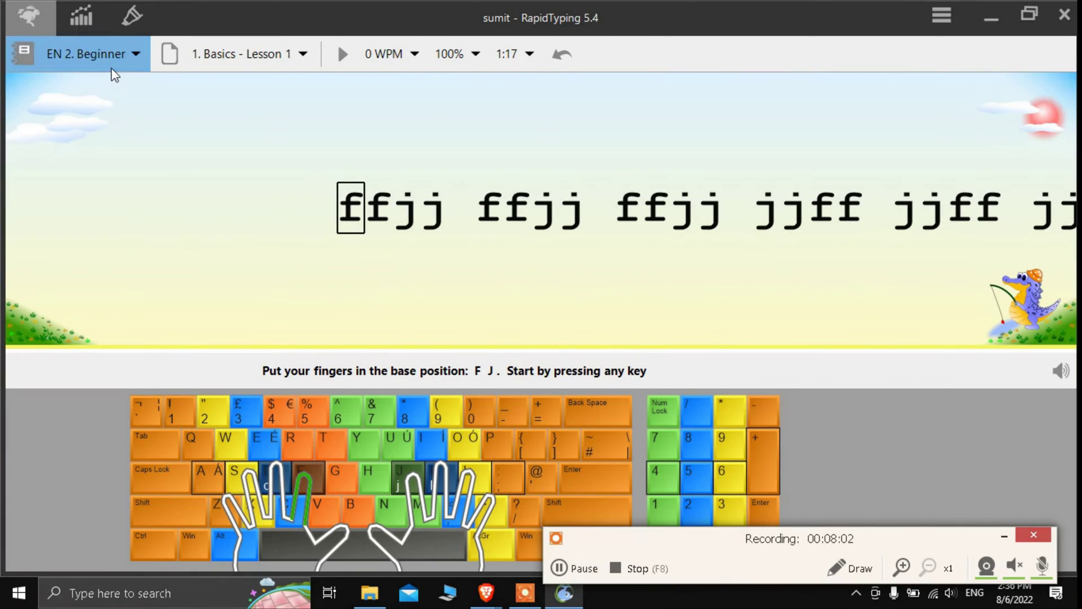
left_click(90, 53)
left_click(116, 304)
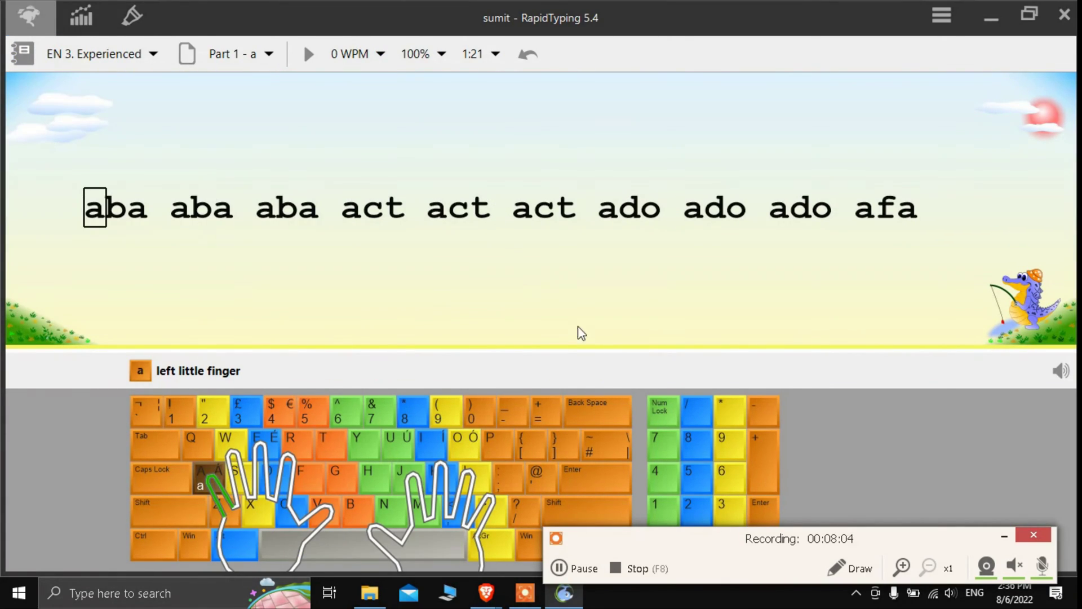
left_click(120, 51)
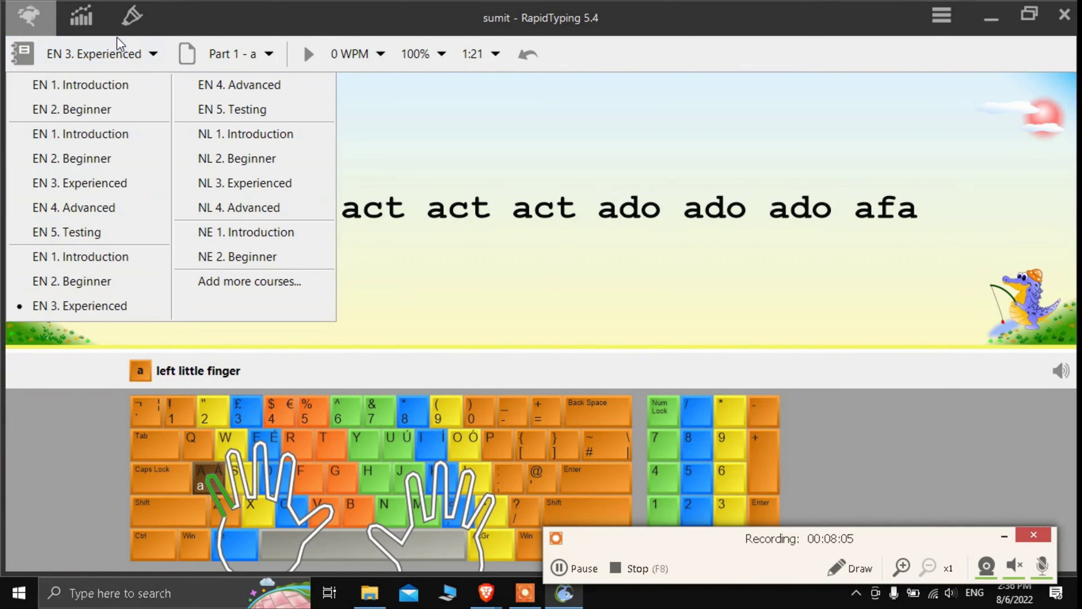
left_click(227, 85)
left_click(90, 54)
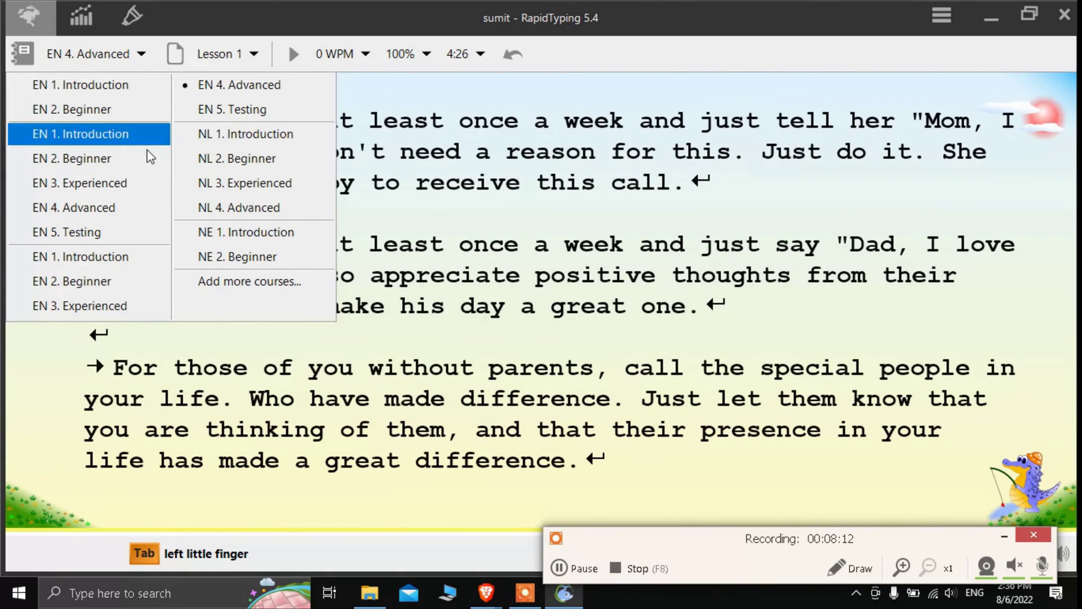
left_click(415, 188)
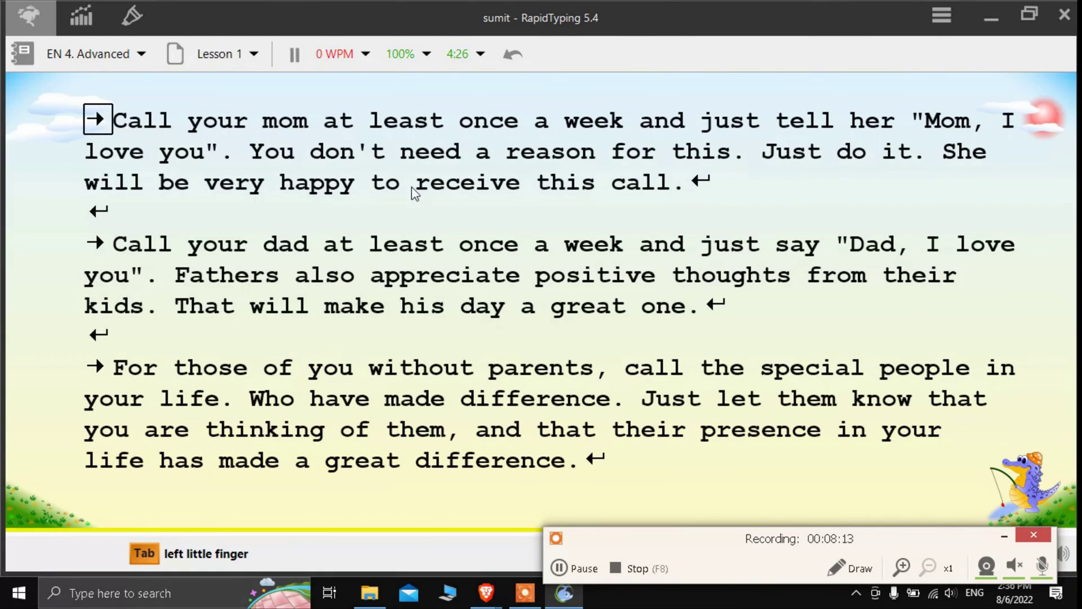
- Open the course editor and inspect the EN India courses, selecting EN 2. Beginner
left_click(131, 17)
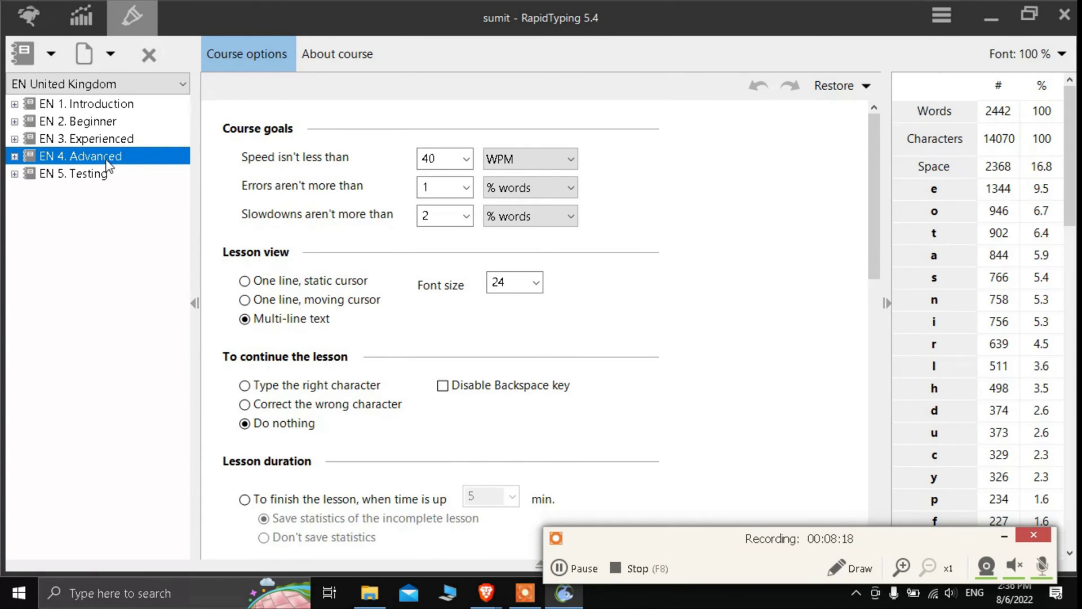
left_click(182, 84)
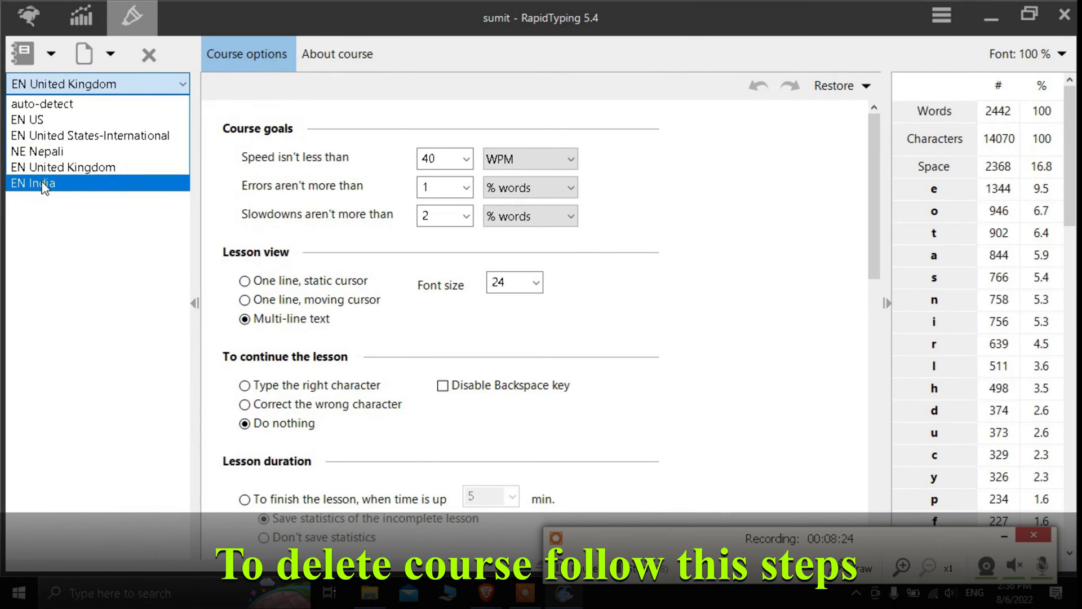
left_click(55, 181)
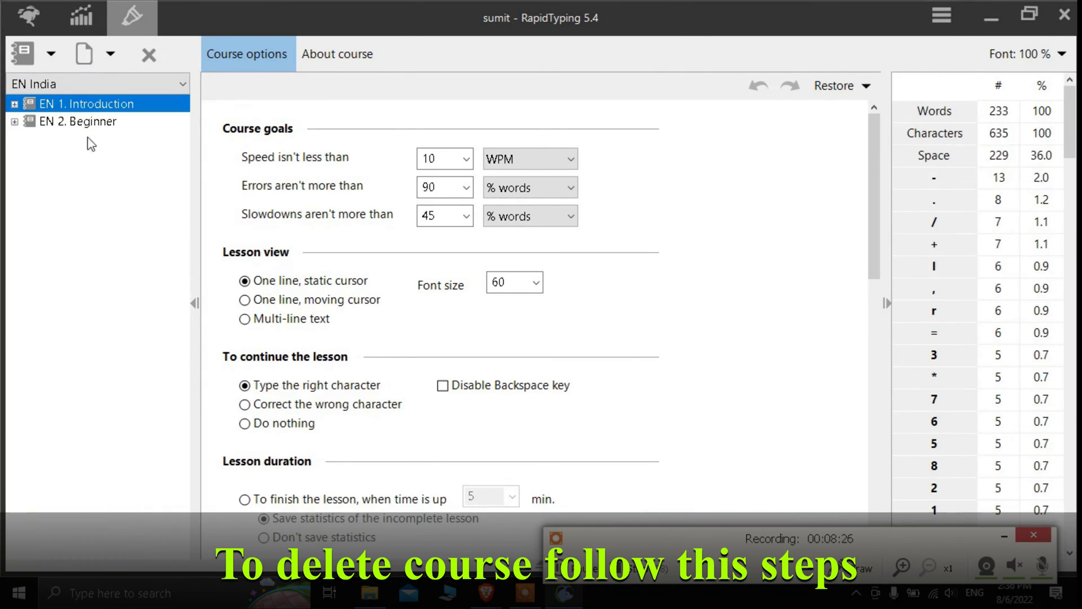
left_click(92, 122)
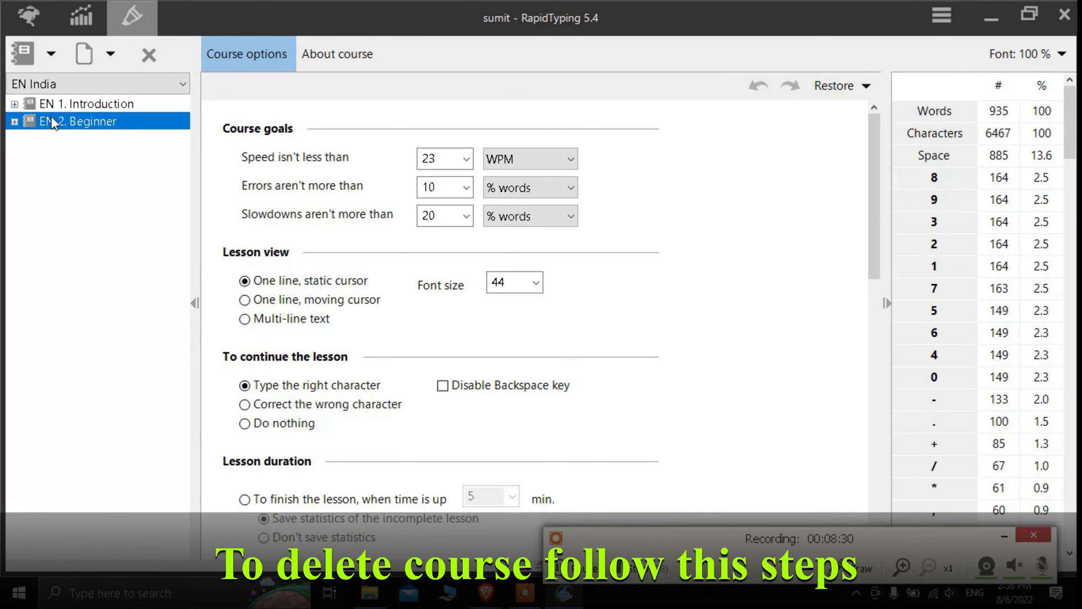
- Delete the NL 4. Advanced course from the EN United States-International layout
left_click(79, 85)
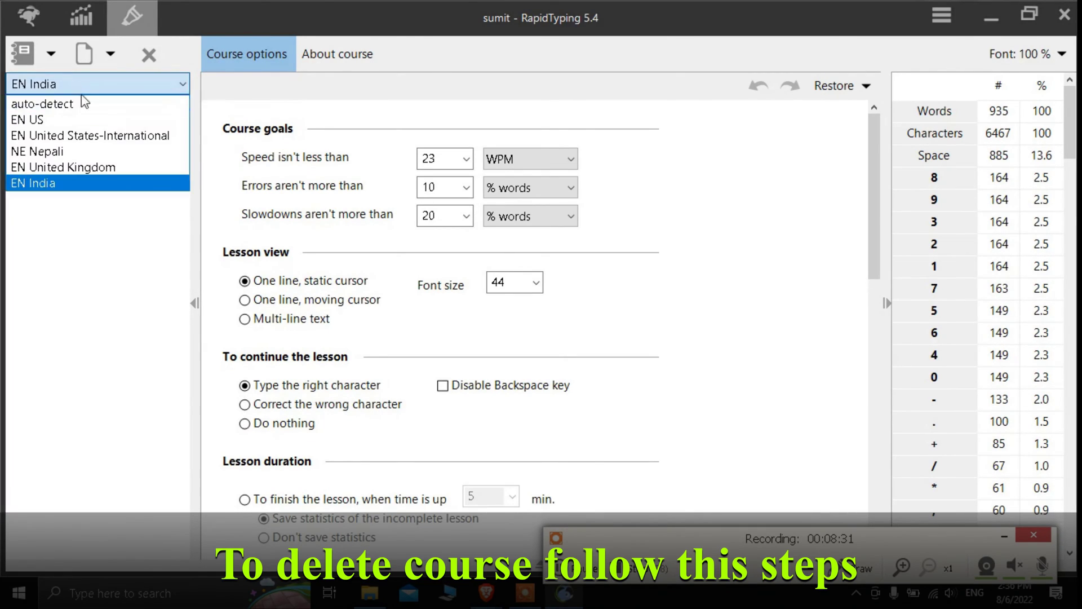
left_click(77, 137)
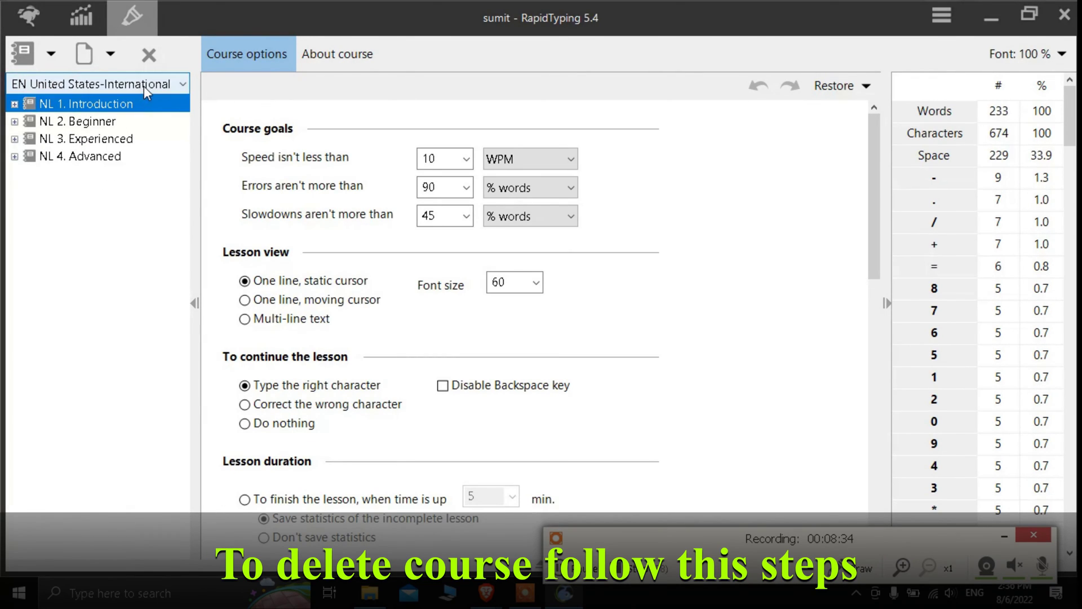
right_click(97, 161)
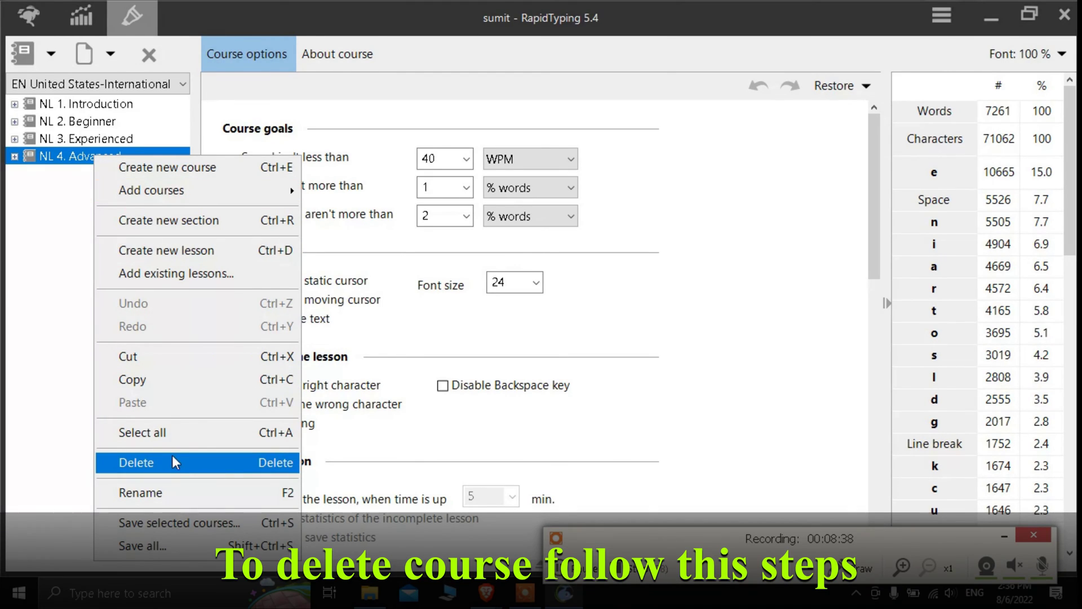
left_click(178, 468)
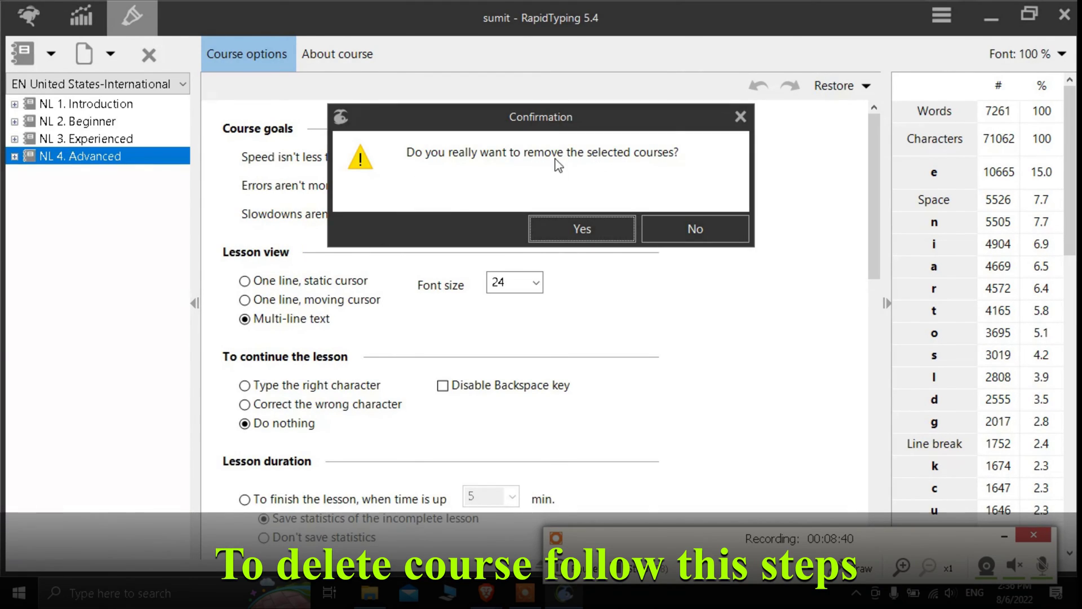
left_click(584, 229)
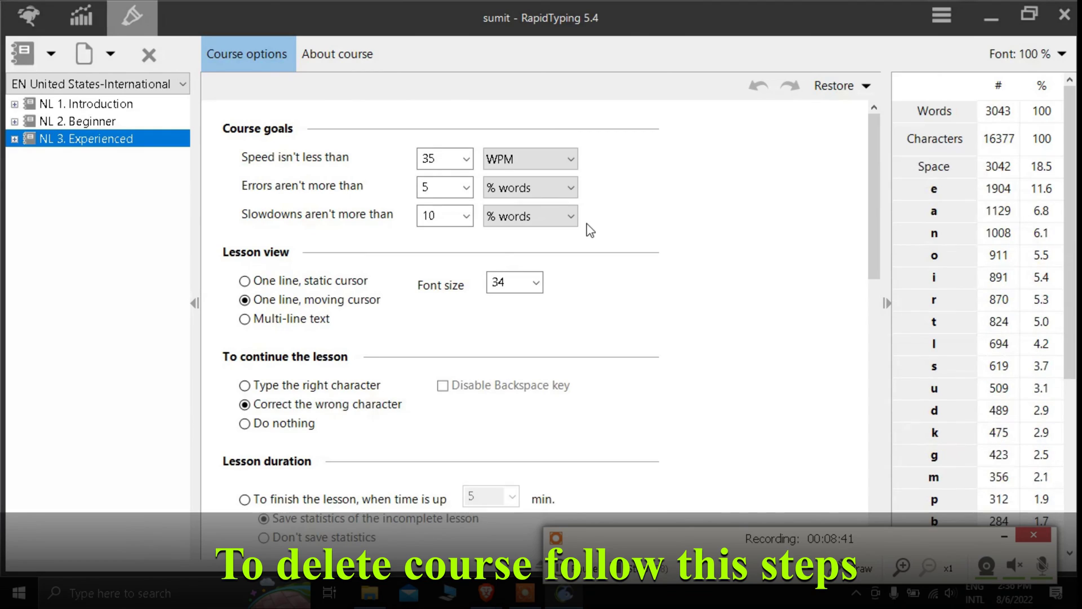
- Delete the remaining Dutch courses: NL 3. Experienced, NL 2. Beginner and NL 1. Introduction
right_click(92, 139)
left_click(153, 445)
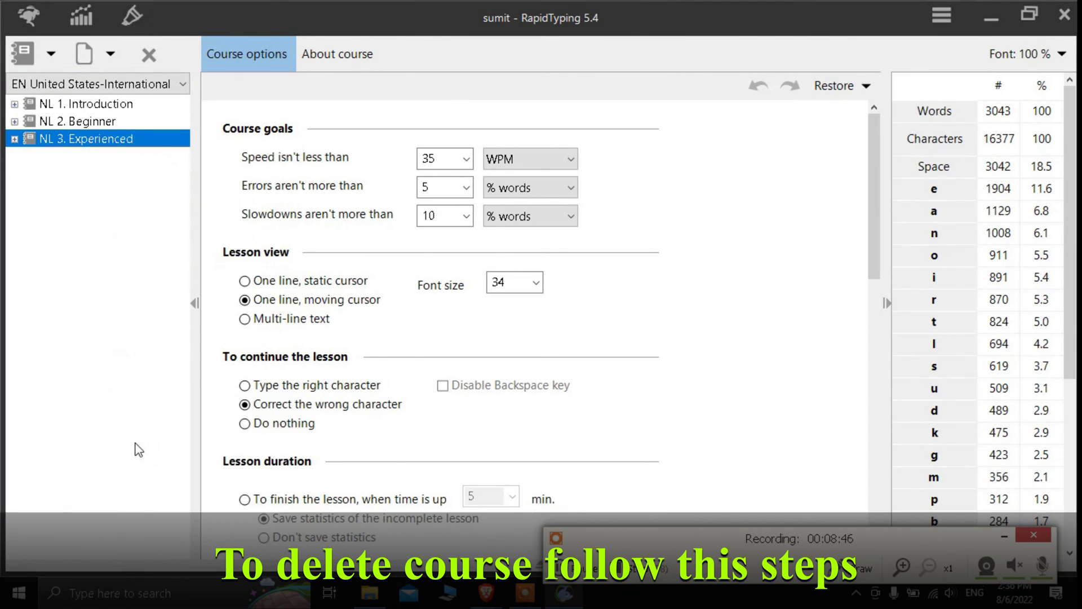
left_click(582, 229)
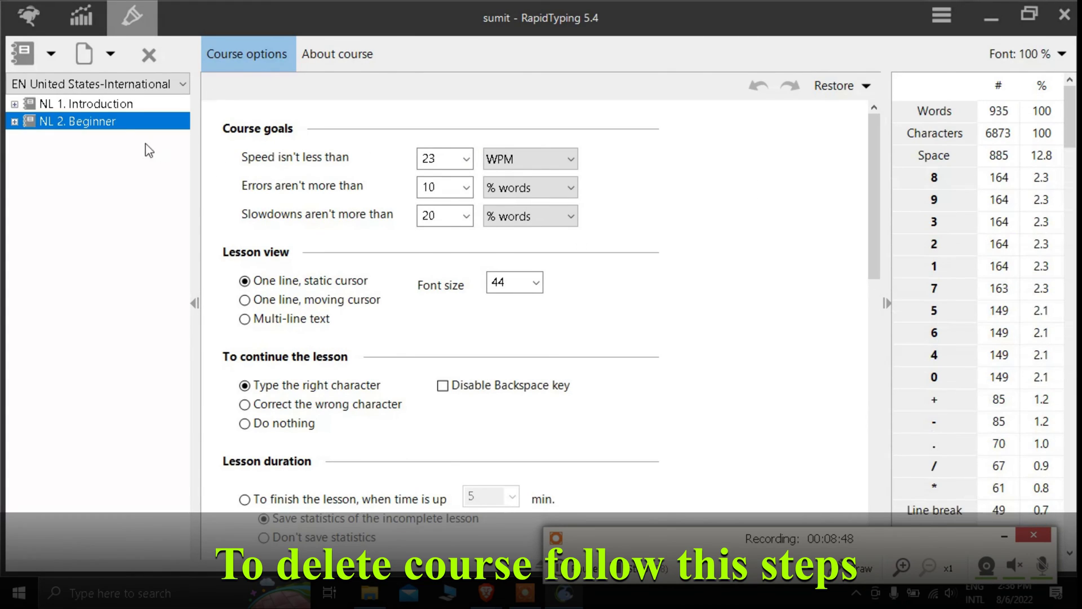
right_click(114, 118)
left_click(160, 430)
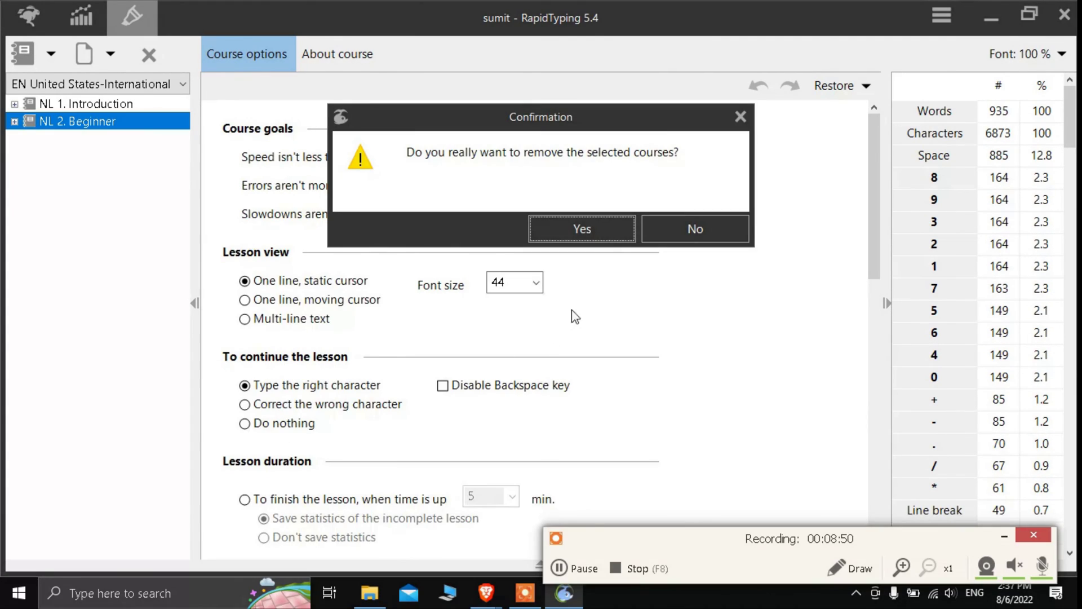
left_click(597, 233)
right_click(50, 113)
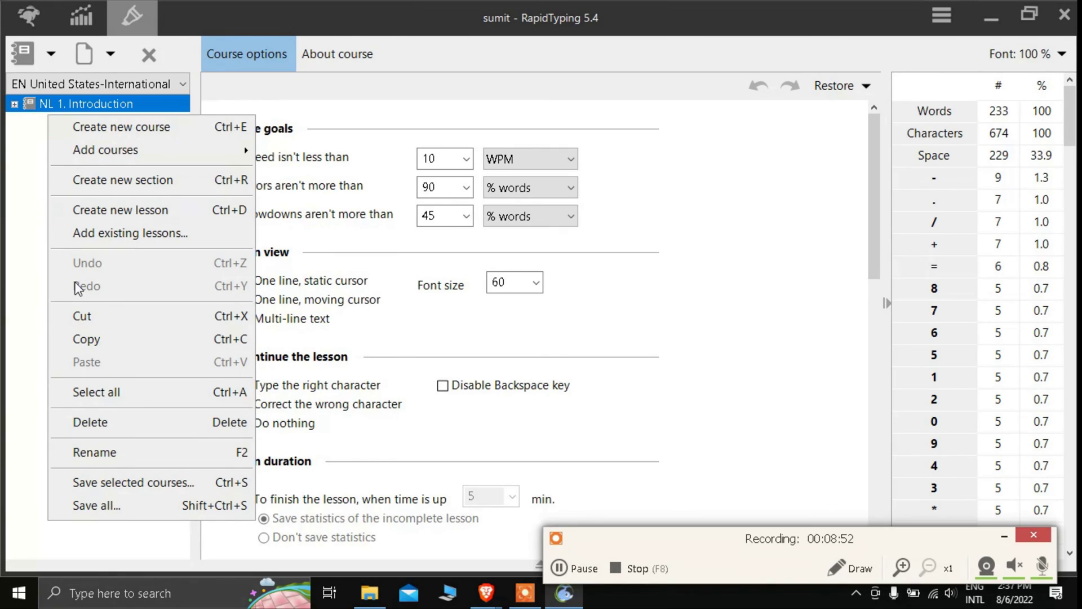
left_click(90, 418)
left_click(591, 229)
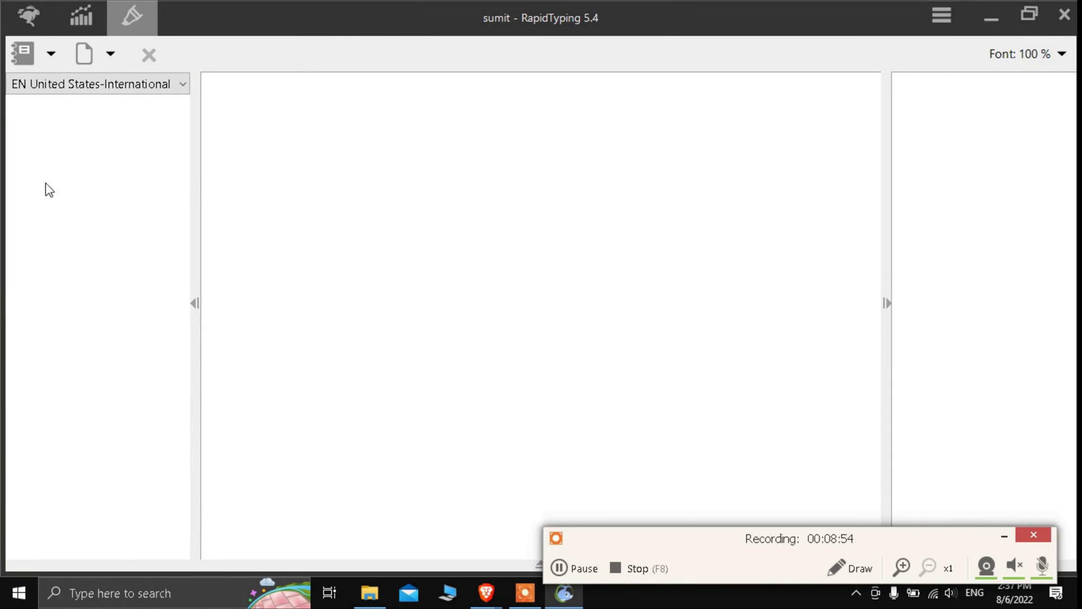
- Check the EN US course list and return to the EN United States-International list
left_click(120, 89)
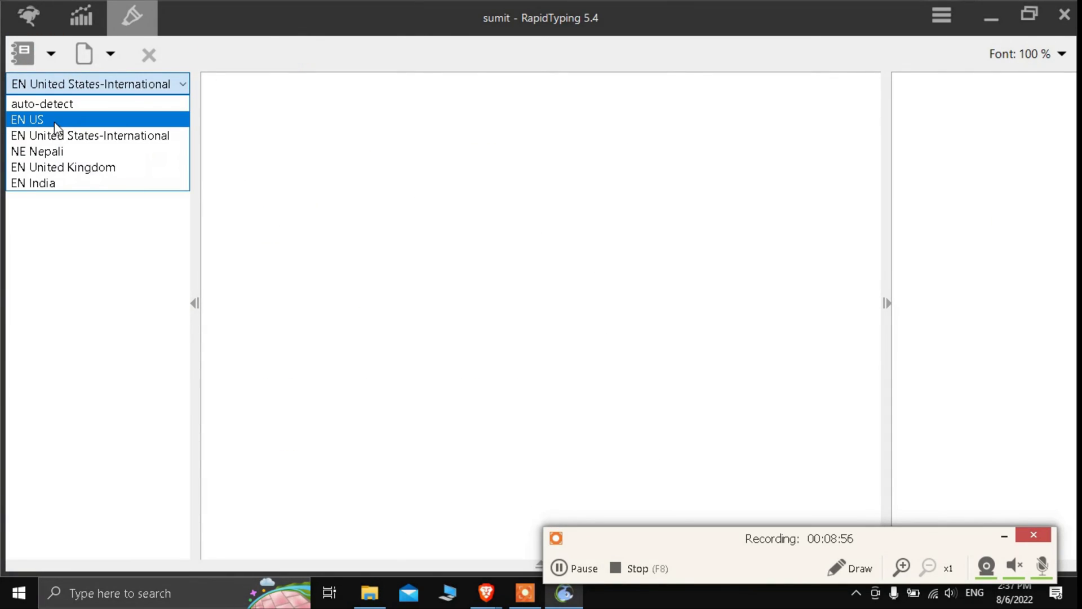
left_click(107, 119)
left_click(103, 91)
left_click(112, 136)
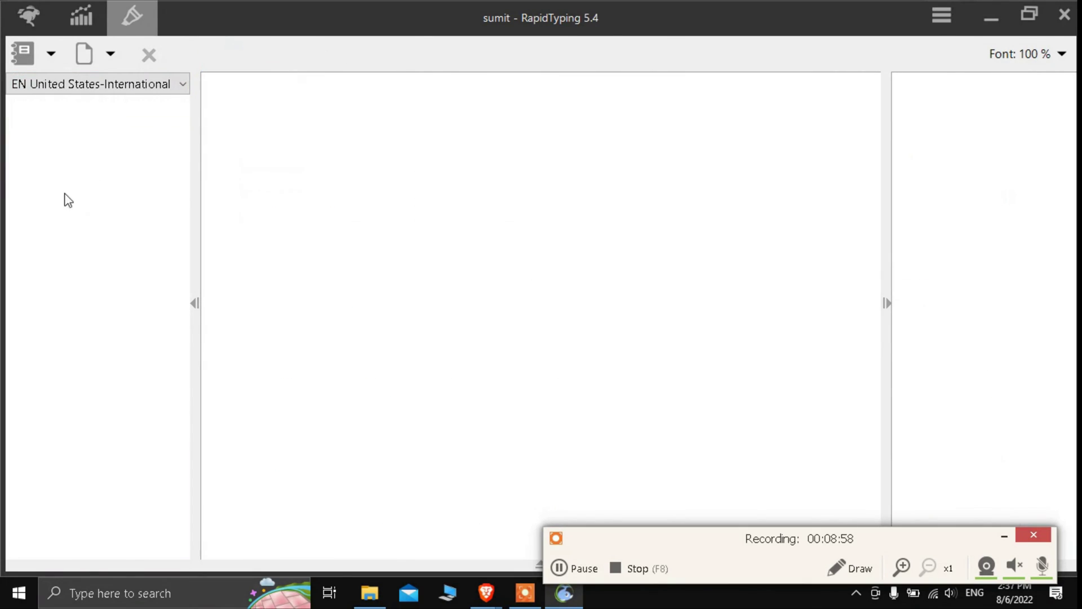
- Return to the typing lessons and load Shift keys Lesson 1 of EN 1. Introduction from the first English group
left_click(14, 15)
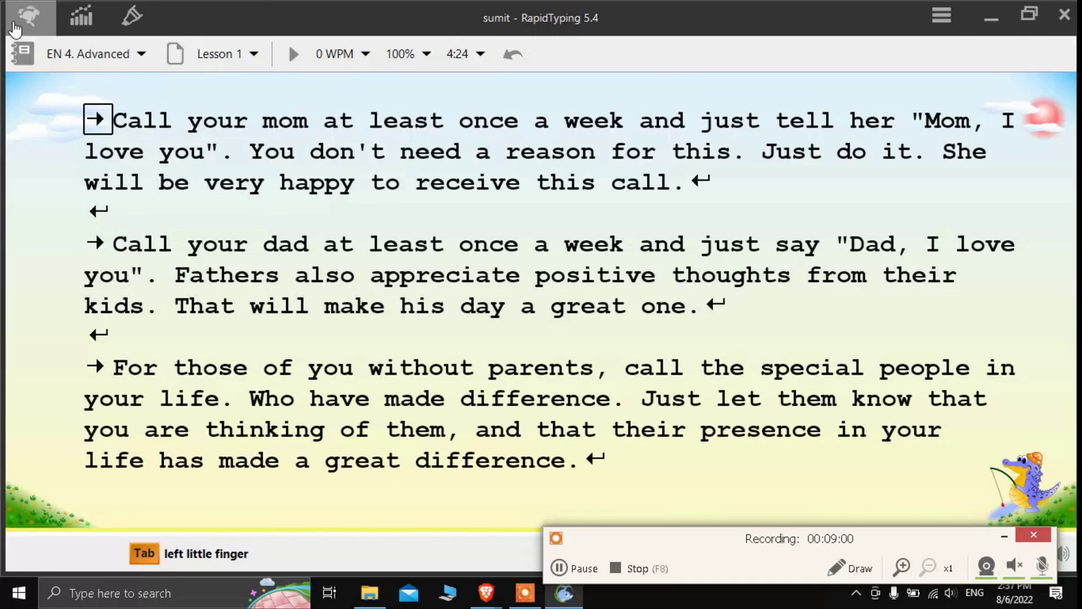
left_click(70, 55)
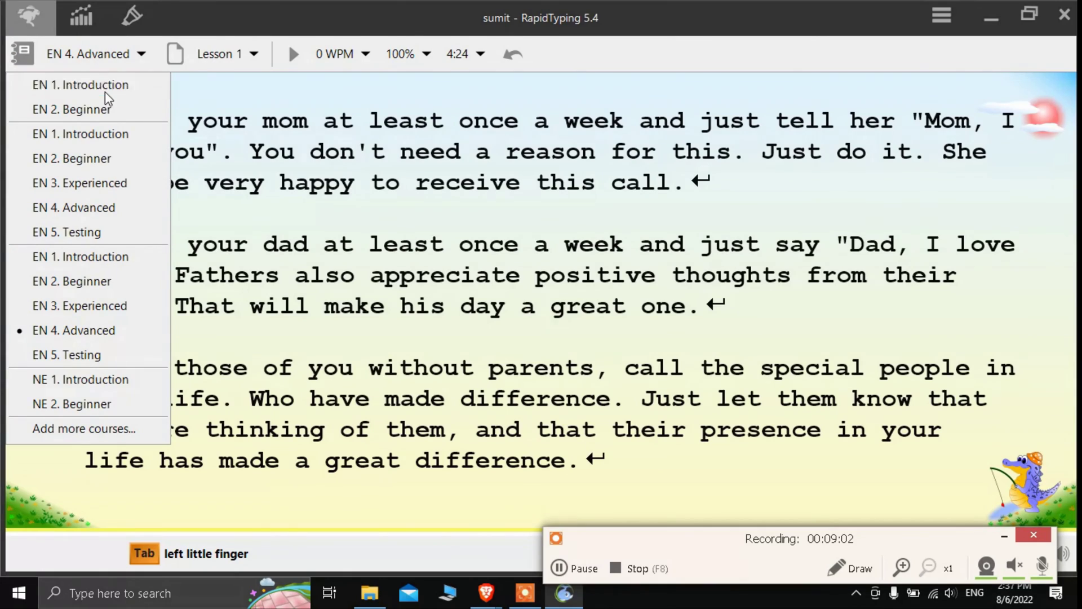
left_click(105, 85)
left_click(320, 54)
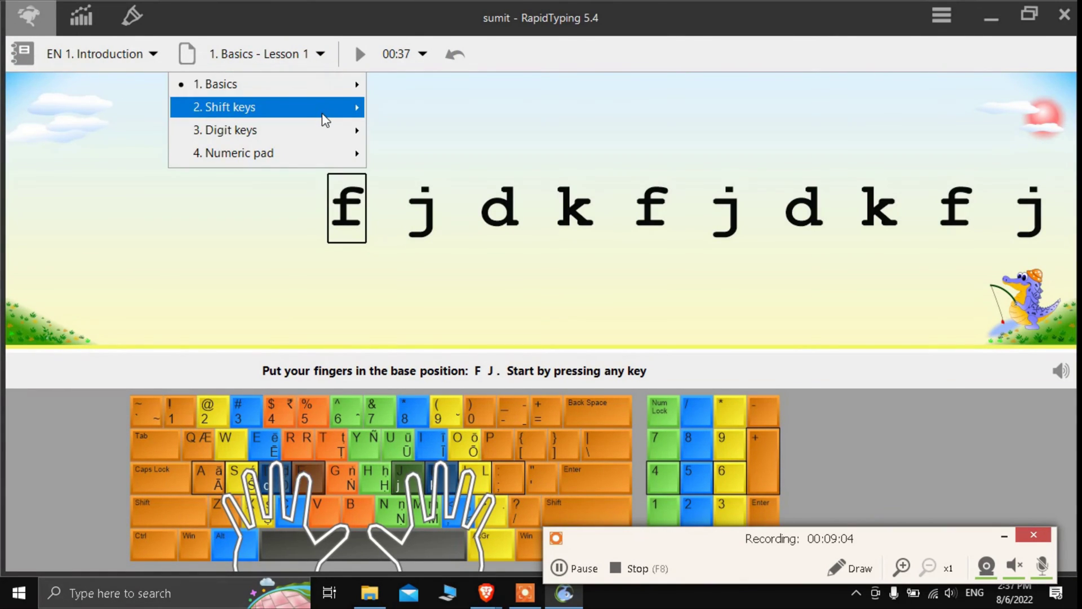
mouse_move(328, 118)
left_click(432, 111)
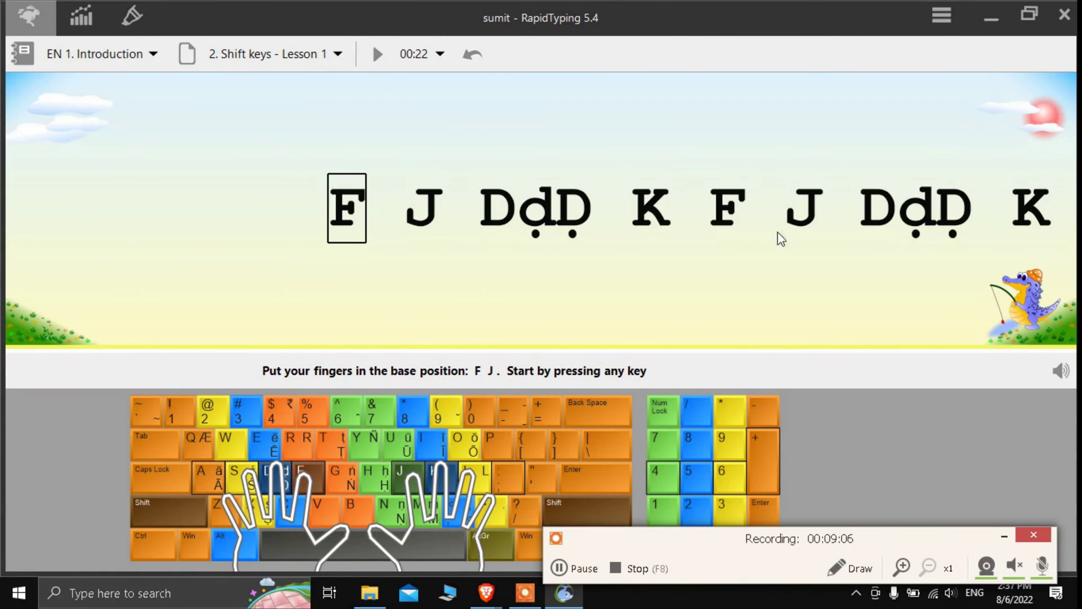
- Try Digit keys Lesson 1 of the introduction course, and switch to Numeric pad Lesson 1
left_click(222, 52)
mouse_move(287, 130)
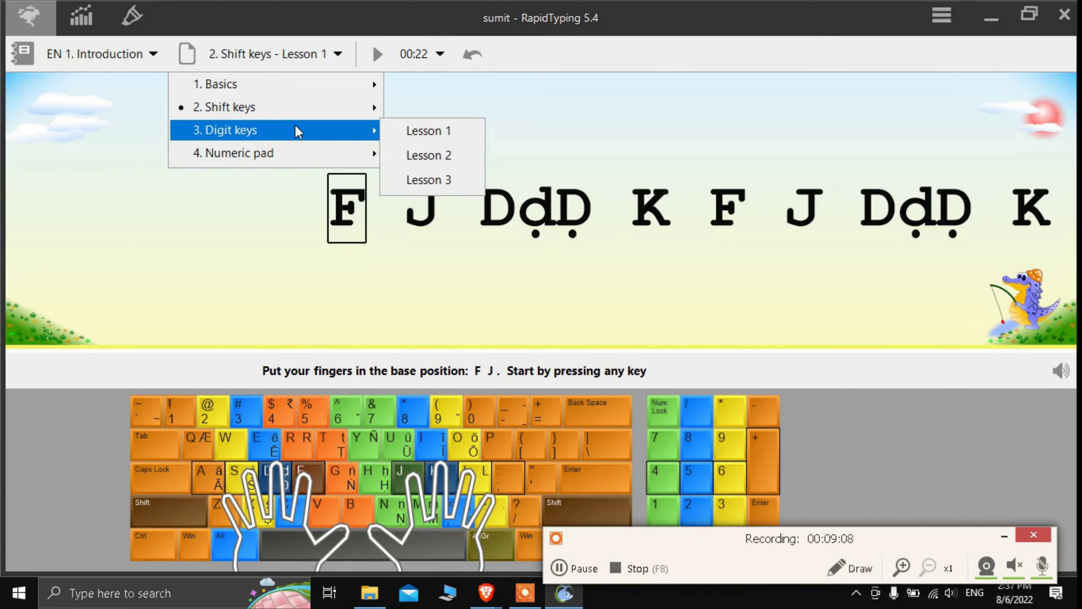
left_click(420, 136)
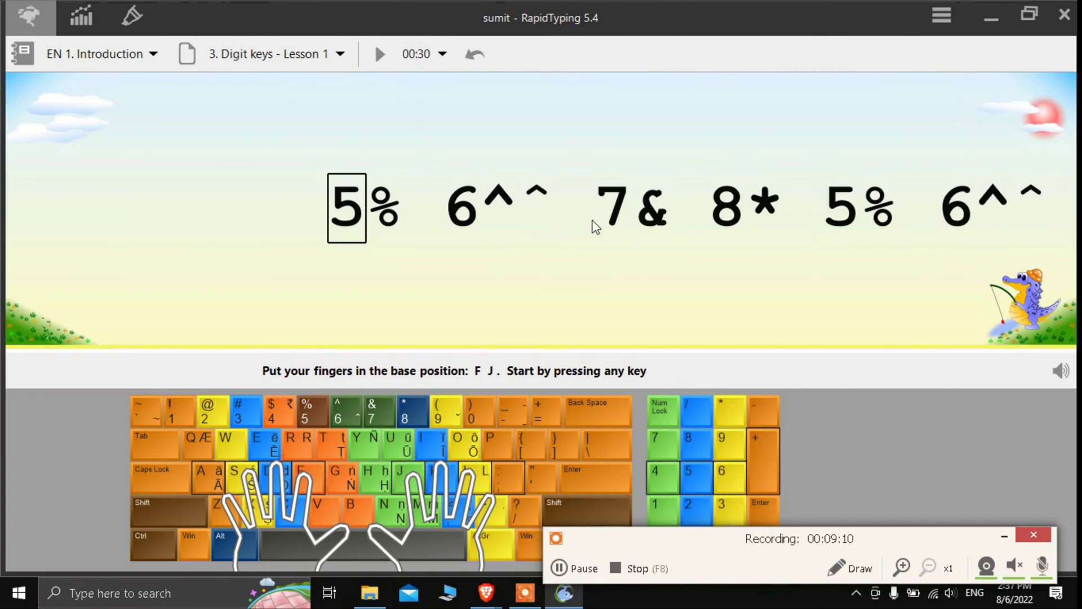
left_click(295, 68)
mouse_move(257, 155)
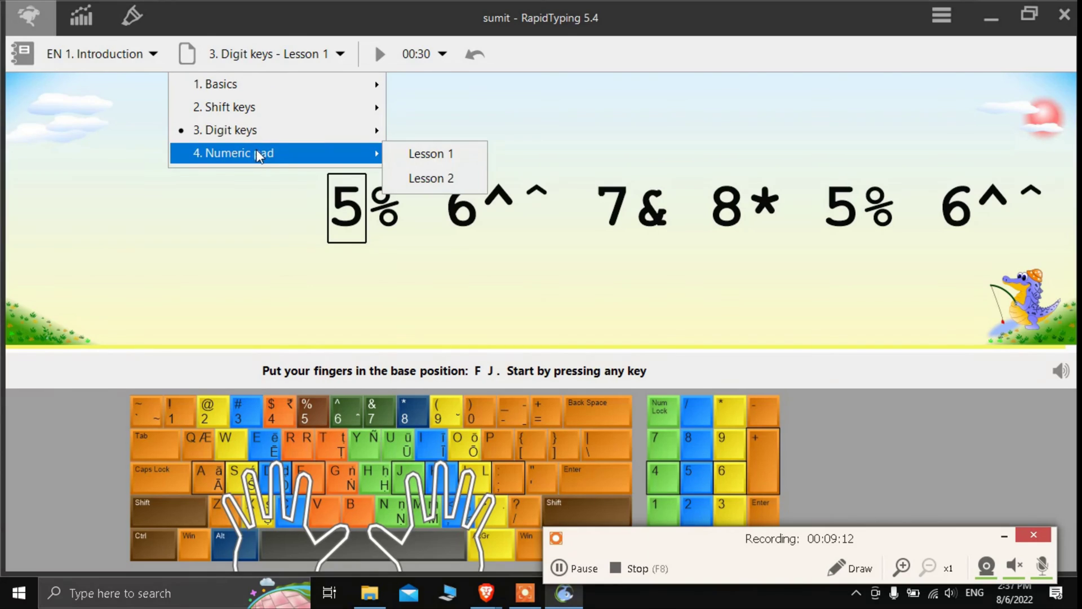
left_click(428, 154)
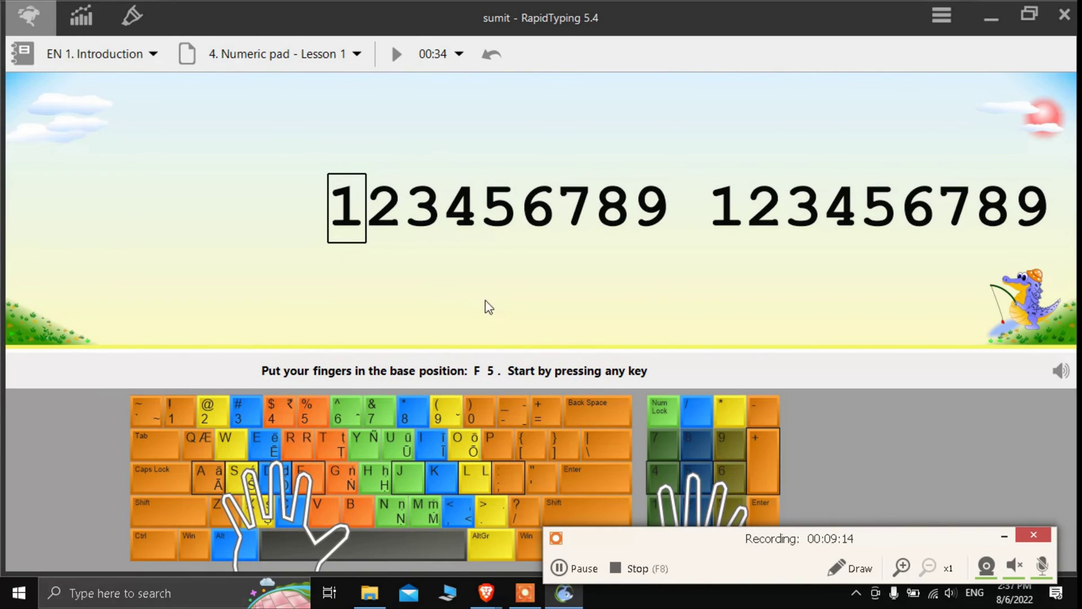